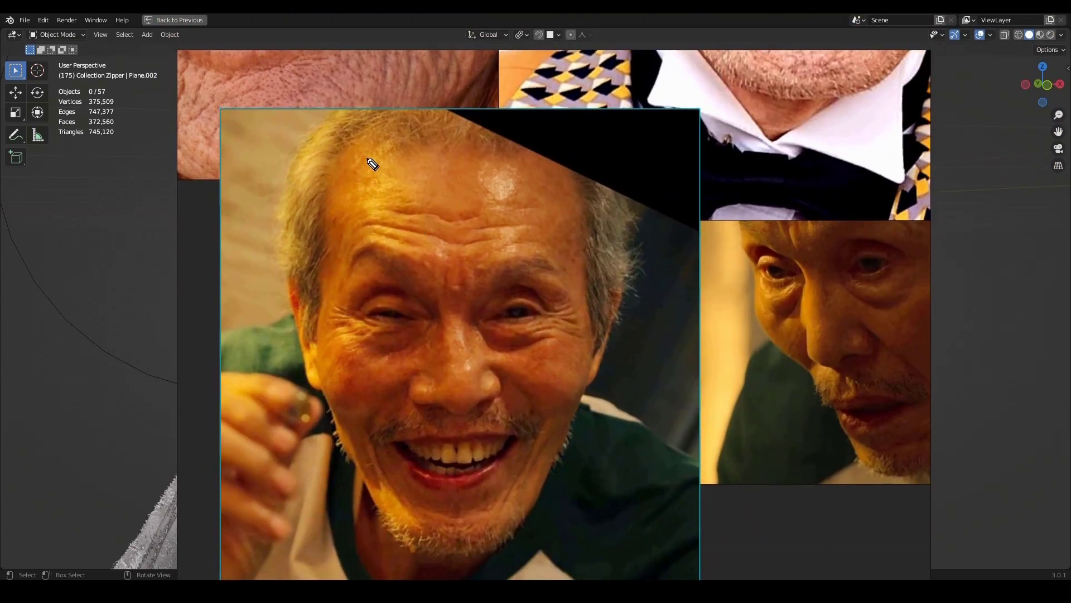
left_click_drag(366, 161, 319, 289)
left_click_drag(479, 160, 478, 167)
mouse_move(492, 179)
left_mouse_down()
mouse_move(526, 195)
mouse_move(536, 233)
mouse_move(575, 246)
left_mouse_up()
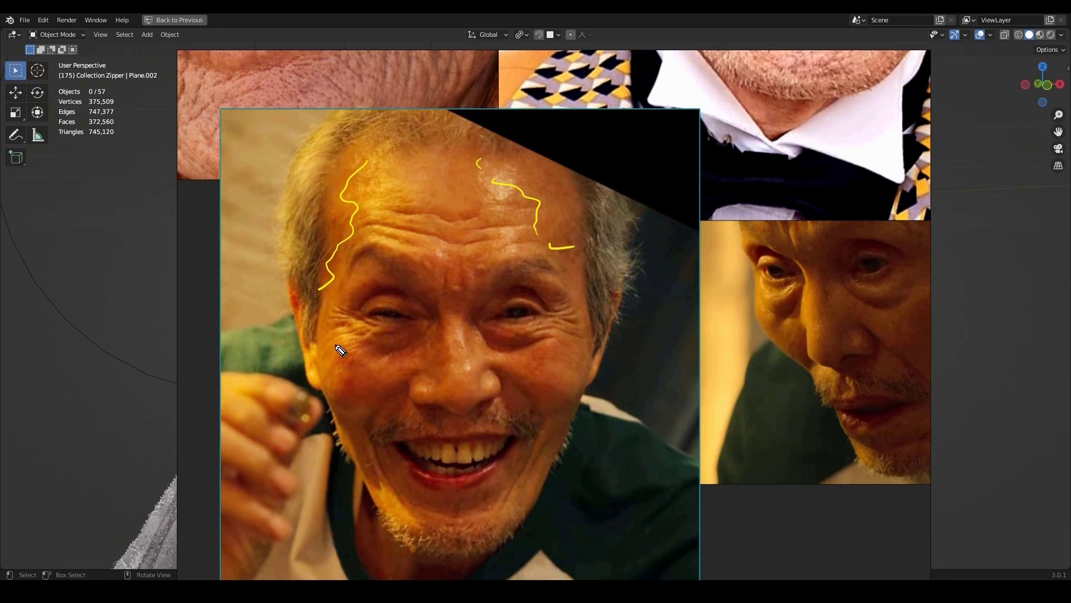
mouse_move(343, 345)
left_mouse_down()
mouse_move(385, 374)
mouse_move(397, 354)
mouse_move(409, 377)
mouse_move(400, 390)
left_mouse_up()
left_click_drag(370, 403, 393, 394)
left_click_drag(344, 348, 334, 409)
left_click_drag(355, 409, 355, 416)
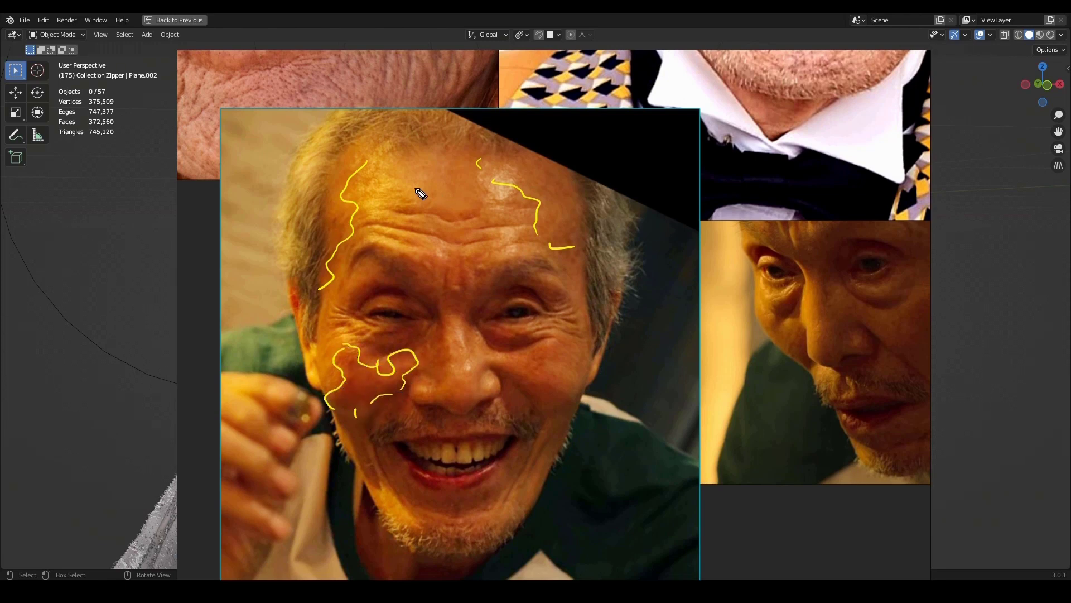
left_click_drag(376, 158, 391, 149)
mouse_move(385, 149)
left_mouse_down()
mouse_move(417, 182)
mouse_move(397, 191)
mouse_move(414, 196)
mouse_move(416, 243)
mouse_move(359, 244)
left_mouse_up()
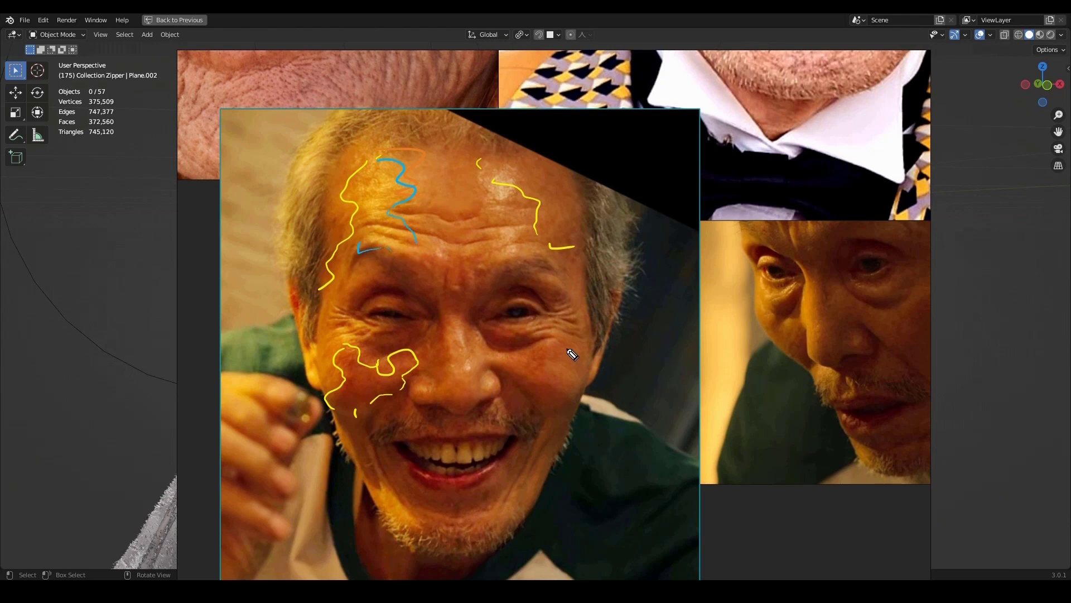
mouse_move(574, 351)
left_mouse_down()
mouse_move(538, 348)
mouse_move(569, 371)
mouse_move(534, 394)
mouse_move(536, 429)
mouse_move(567, 420)
left_mouse_up()
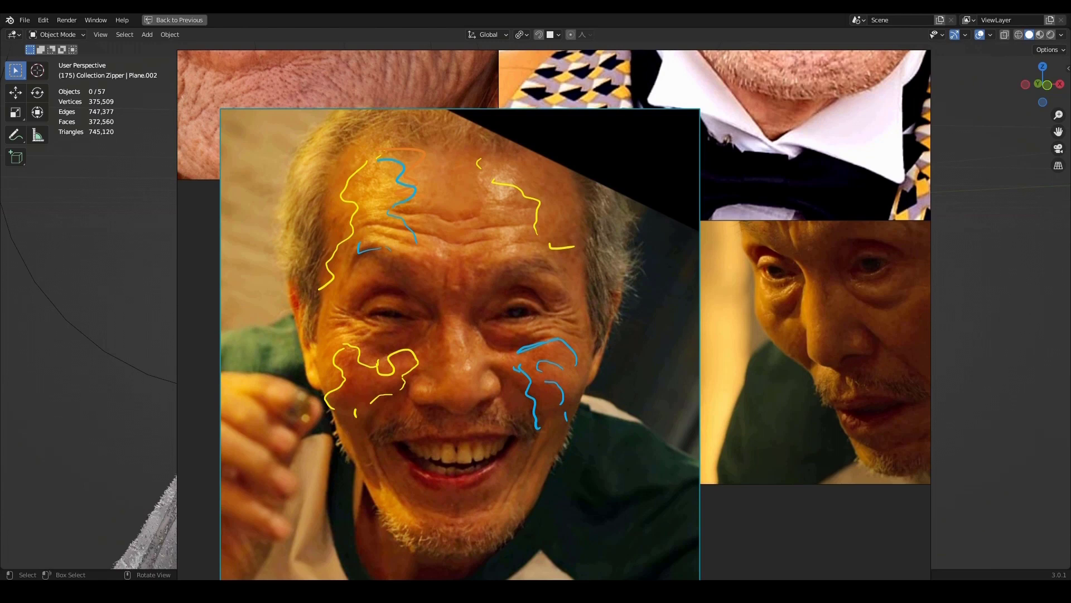
left_click(1020, 213)
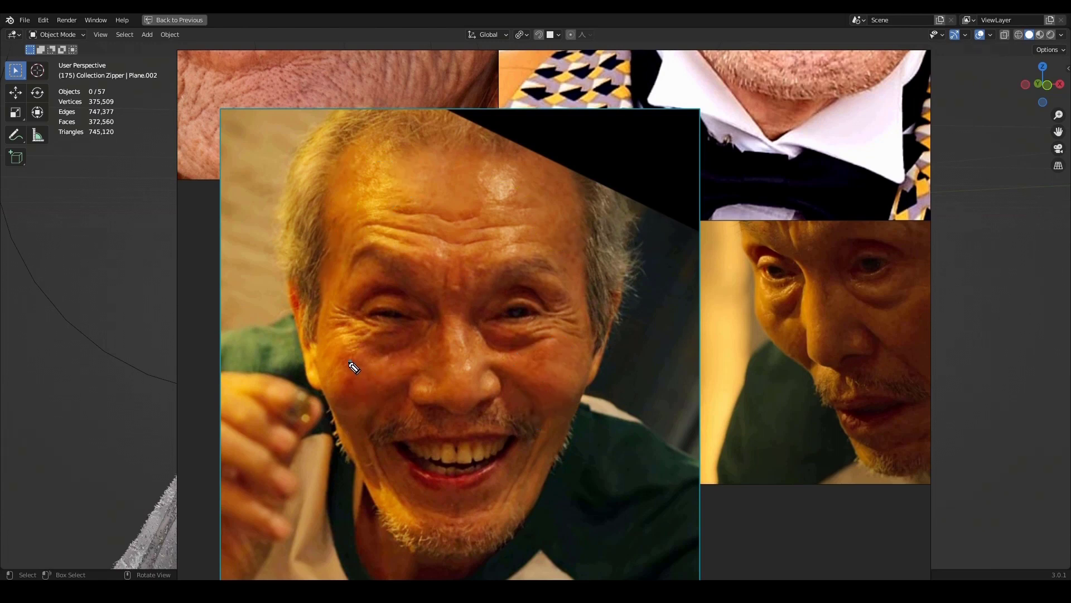
left_click(350, 379)
left_click_drag(355, 392, 361, 392)
left_click(338, 220)
left_click(523, 236)
left_click(365, 151)
mouse_move(370, 170)
left_mouse_down()
mouse_move(378, 178)
mouse_move(352, 190)
left_mouse_up()
mouse_move(351, 196)
left_mouse_down()
mouse_move(340, 206)
mouse_move(351, 225)
left_mouse_up()
left_click_drag(351, 233, 342, 240)
left_click_drag(335, 251, 324, 299)
left_click_drag(392, 184, 407, 194)
left_click_drag(395, 208, 410, 214)
left_click_drag(425, 236, 439, 235)
left_click_drag(493, 163, 496, 176)
mouse_move(479, 193)
left_mouse_down()
mouse_move(491, 199)
mouse_move(471, 234)
left_mouse_up()
key("Escape")
Move the reference photos out of the way, restore the full workspace, and select the Ill-Nam-LP object
right_click_drag(513, 331, 1070, 357)
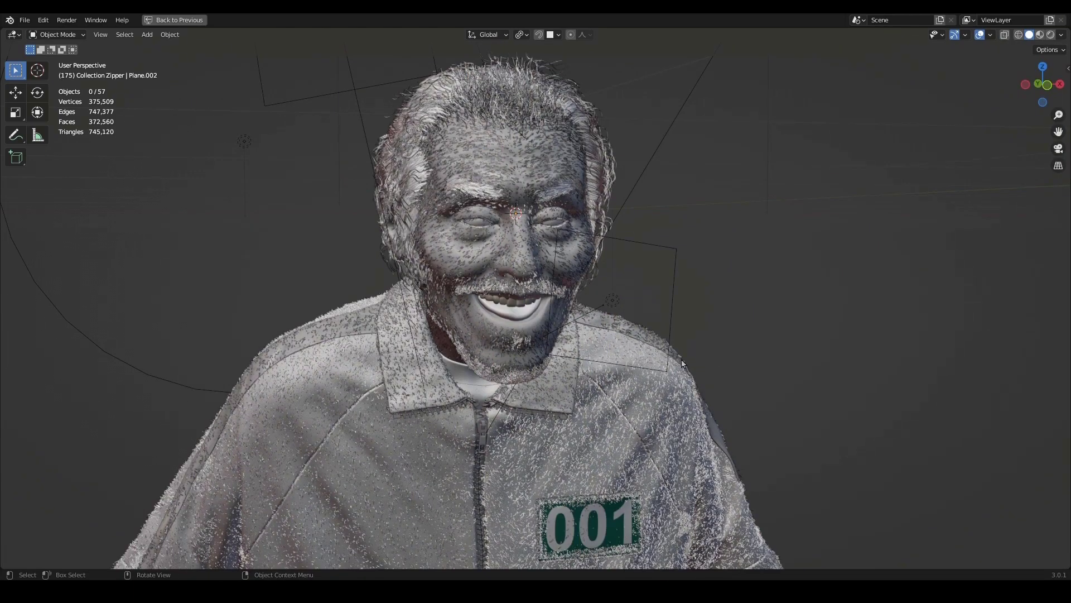
key("ctrl+space")
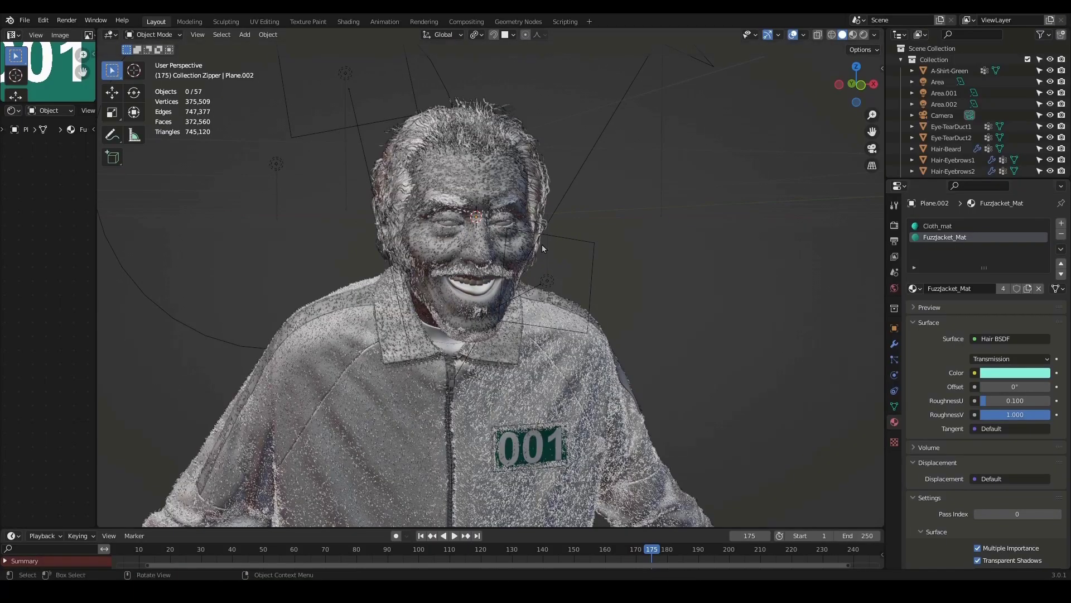
left_click_drag(1002, 179, 1006, 268)
scroll(994, 236, "down", 2)
left_click(957, 194)
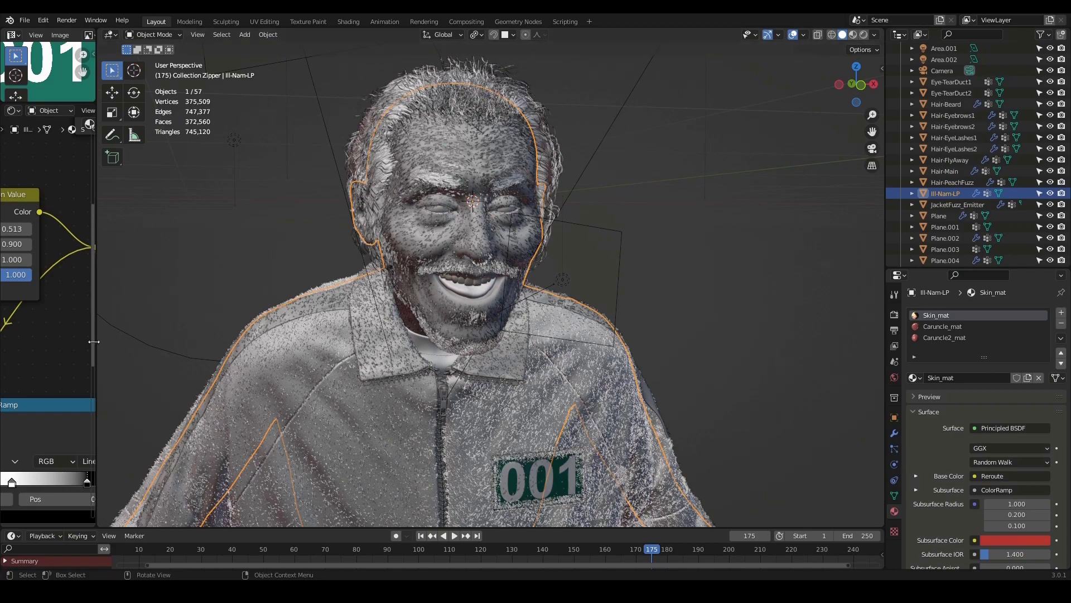
Widen the shader node editor and maximize it to show the Skin_mat node tree
left_click_drag(94, 341, 638, 337)
scroll(195, 302, "down", 3)
key("ctrl+space")
key("ctrl+space")
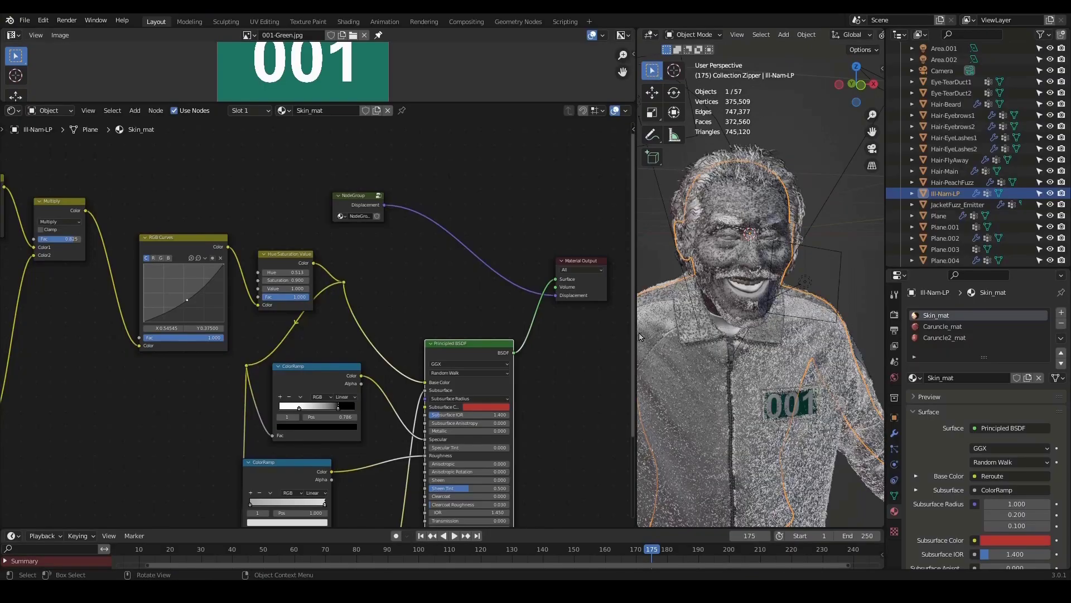
middle_click_drag(287, 318, 366, 340)
key("ctrl+space")
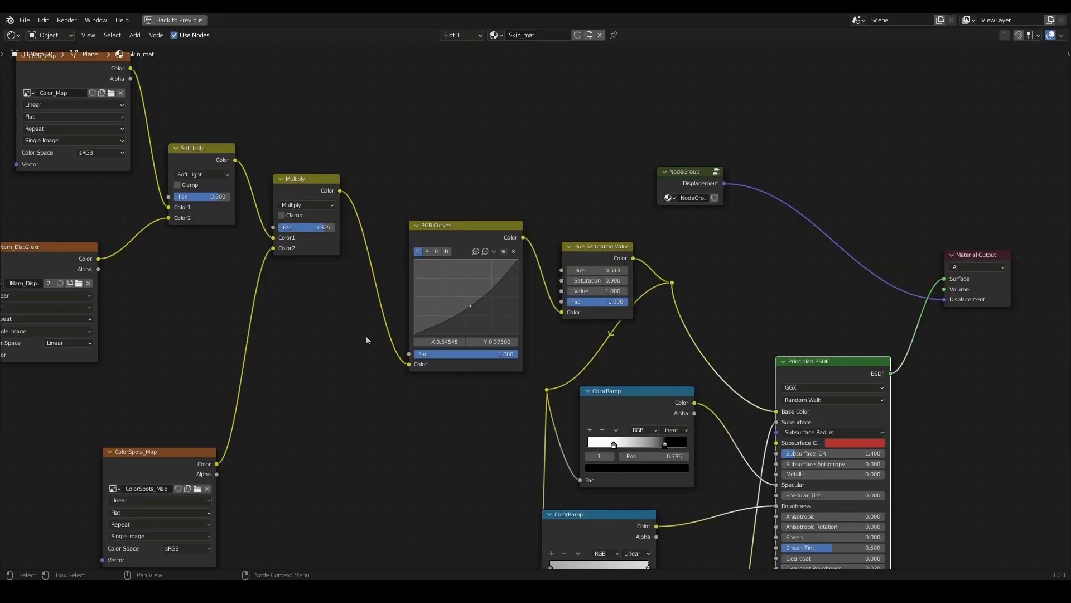
scroll(446, 333, "down", 2)
mouse_move(619, 328)
middle_mouse_down()
mouse_move(684, 268)
mouse_move(615, 326)
middle_mouse_up()
scroll(597, 323, "up", 1)
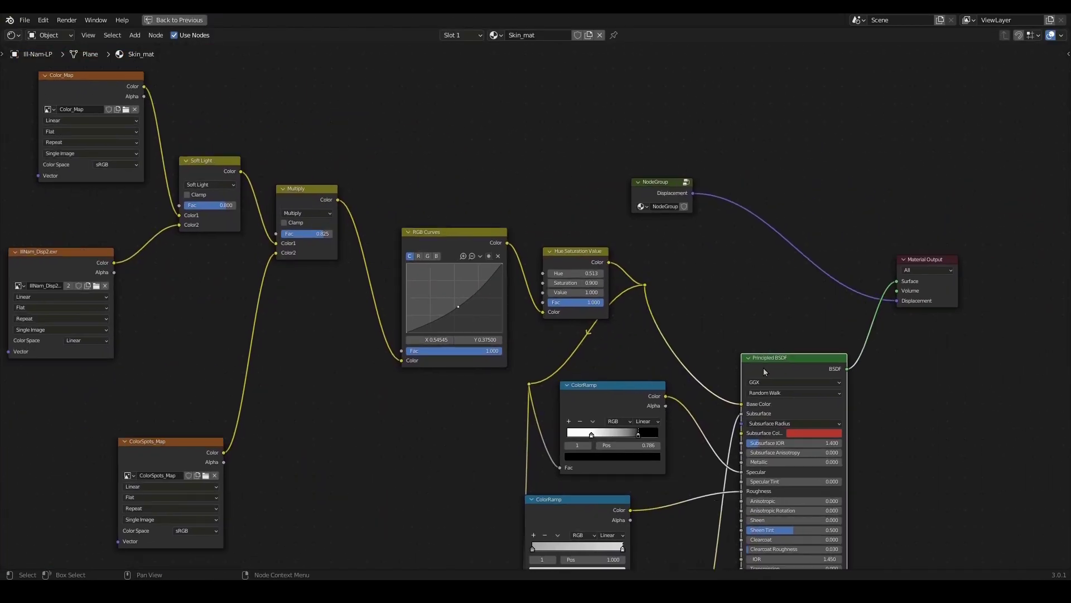
Spread out the Color_Map and displacement image texture nodes at the start of the Skin_mat colour chain
middle_click_drag(772, 373, 678, 335)
scroll(678, 336, "up", 1)
middle_click_drag(185, 222, 357, 294)
middle_click_drag(312, 248, 494, 363)
scroll(494, 364, "up", 1)
left_click_drag(246, 182, 203, 156)
middle_click_drag(374, 427, 358, 361)
left_click_drag(202, 352, 184, 335)
Adjust the placement of the Soft Light and Multiply nodes, and shift the ColorSpots_Map node slightly upward
middle_click_drag(395, 364, 297, 389)
left_click_drag(315, 265, 316, 262)
left_click_drag(407, 291, 416, 284)
scroll(480, 373, "down", 3)
middle_click_drag(480, 373, 464, 263)
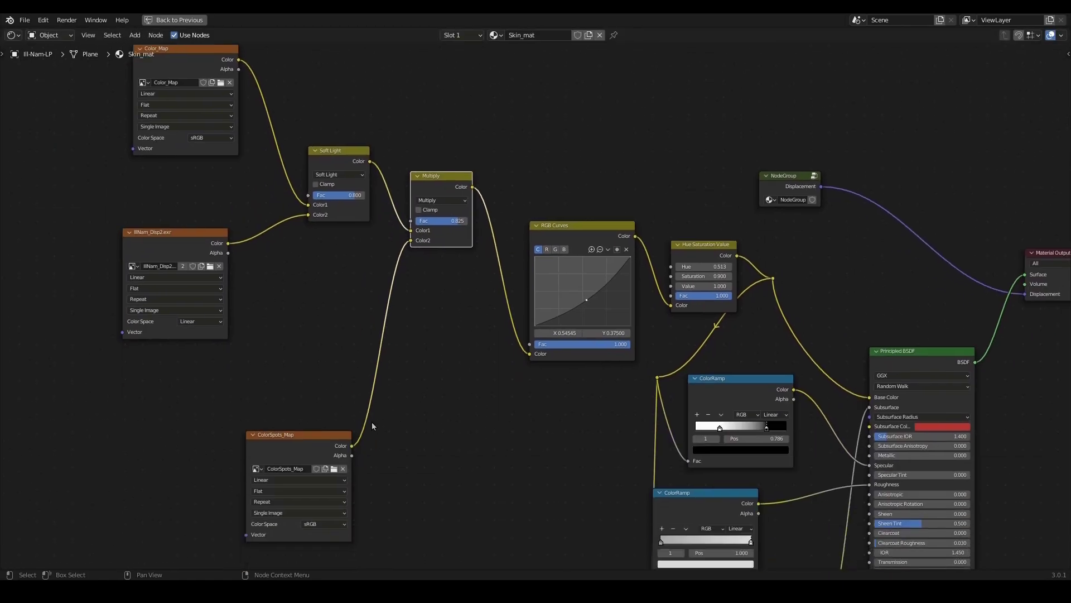
left_click_drag(296, 438, 291, 398)
Select the two ColorRamp nodes feeding Specular and Roughness and shift them together slightly closer to the Principled BSDF
middle_click_drag(451, 368, 338, 378)
scroll(435, 340, "down", 1)
middle_click_drag(593, 371, 468, 301)
scroll(468, 301, "up", 1)
left_click_drag(467, 296, 505, 437)
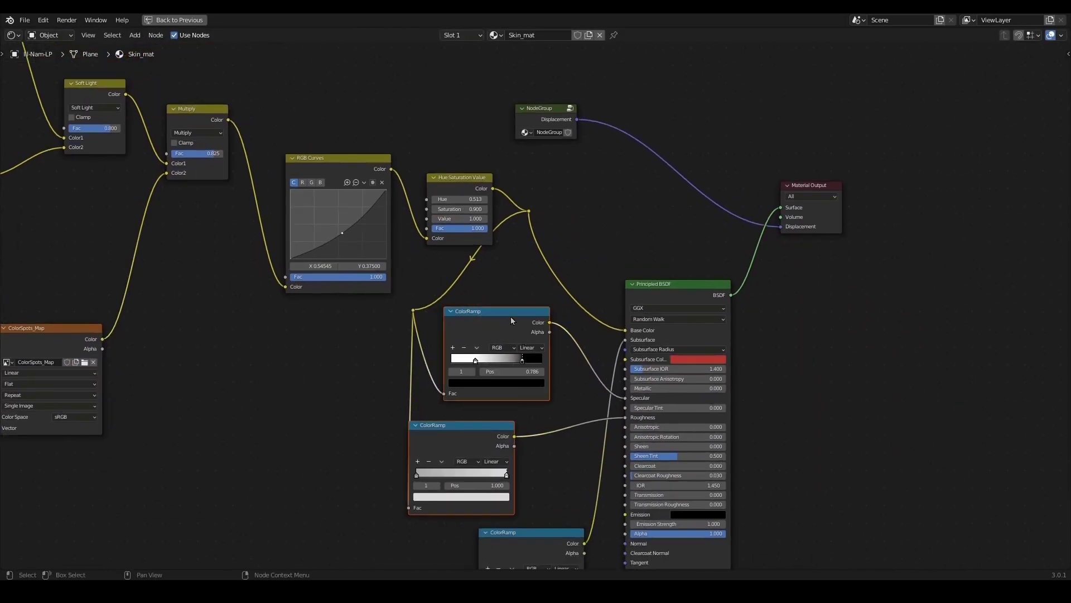
left_click_drag(510, 317, 520, 327)
Shift the ColorRamp node that feeds the Principled BSDF's Subsurface input slightly downward
scroll(529, 319, "up", 2)
middle_click_drag(664, 352, 598, 328)
scroll(598, 328, "up", 3)
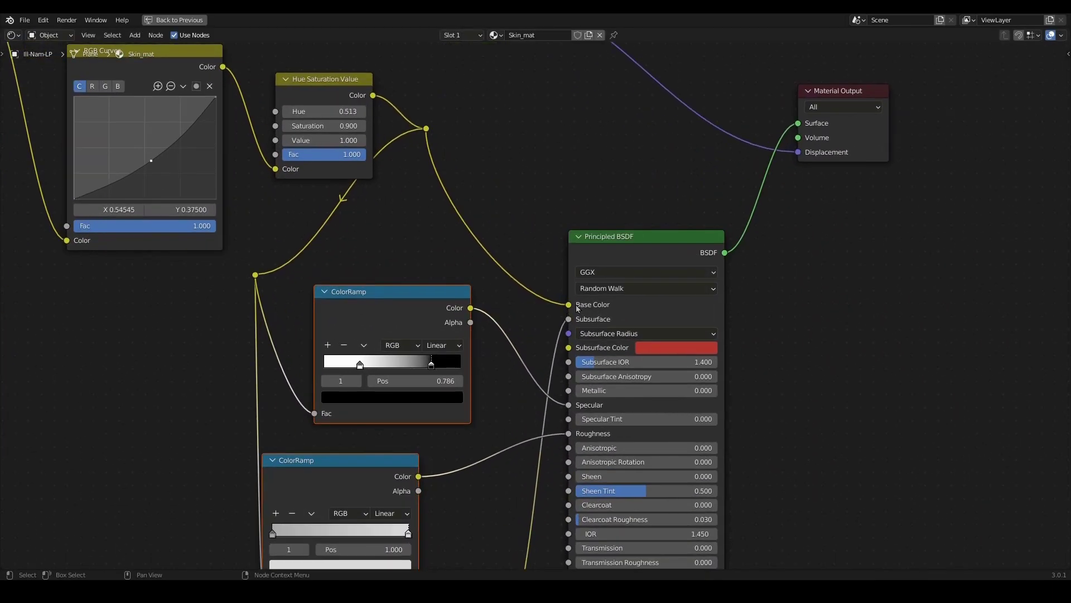
scroll(495, 383, "down", 3)
middle_click_drag(495, 383, 495, 256)
left_click_drag(467, 418, 476, 444)
scroll(414, 252, "down", 3)
middle_click_drag(414, 251, 658, 436)
scroll(658, 436, "down", 1)
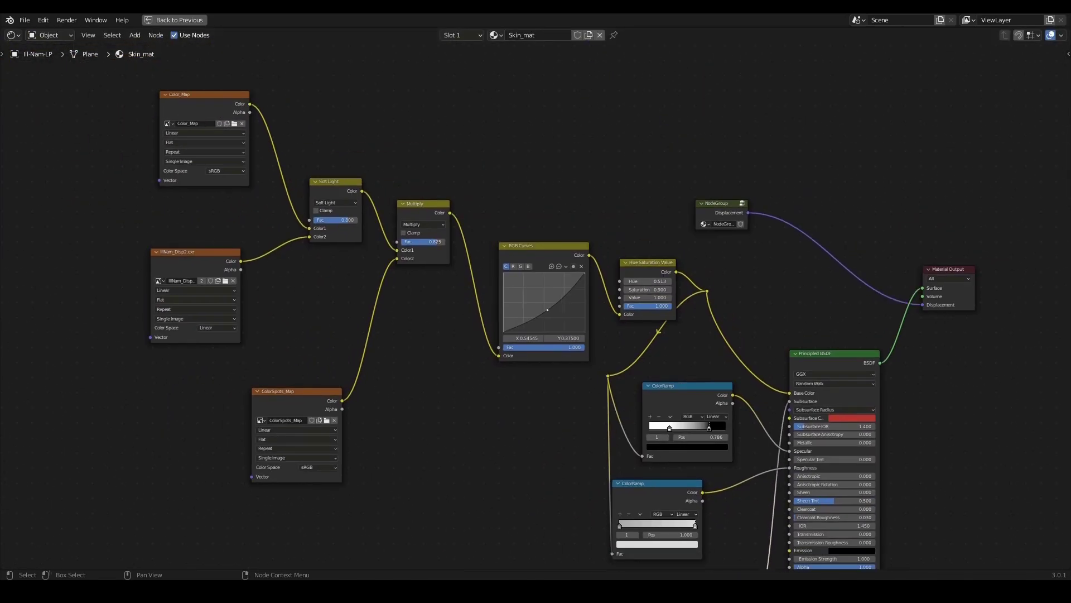
mouse_move(184, 69)
left_mouse_down()
mouse_move(504, 153)
mouse_move(658, 234)
mouse_move(690, 329)
mouse_move(525, 408)
mouse_move(135, 450)
mouse_move(212, 83)
mouse_move(262, 77)
left_mouse_up()
mouse_move(708, 292)
left_mouse_down()
mouse_move(745, 369)
mouse_move(791, 393)
left_mouse_up()
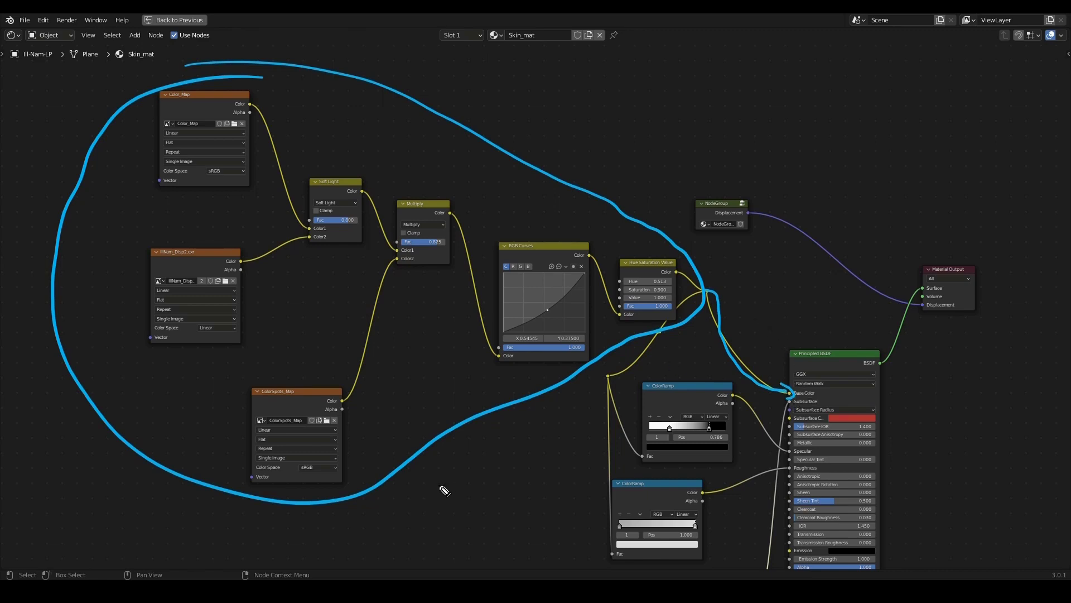
mouse_move(400, 523)
left_mouse_down()
mouse_move(397, 510)
mouse_move(531, 492)
left_mouse_up()
left_click_drag(532, 495, 547, 510)
left_click_drag(567, 538, 521, 556)
left_click_drag(363, 515, 375, 541)
left_click_drag(413, 506, 380, 537)
mouse_move(441, 509)
left_mouse_down()
mouse_move(497, 526)
mouse_move(473, 542)
left_mouse_up()
mouse_move(510, 506)
left_mouse_down()
mouse_move(516, 539)
mouse_move(550, 539)
left_mouse_up()
mouse_move(547, 511)
left_mouse_down()
mouse_move(553, 543)
mouse_move(445, 561)
left_mouse_up()
left_click_drag(470, 544, 475, 568)
left_click_drag(410, 540, 402, 564)
left_click_drag(455, 561, 507, 564)
mouse_move(481, 551)
left_mouse_down()
mouse_move(501, 568)
mouse_move(491, 551)
left_mouse_up()
left_click_drag(408, 528, 420, 548)
left_click_drag(440, 513, 469, 517)
left_click_drag(475, 517, 491, 518)
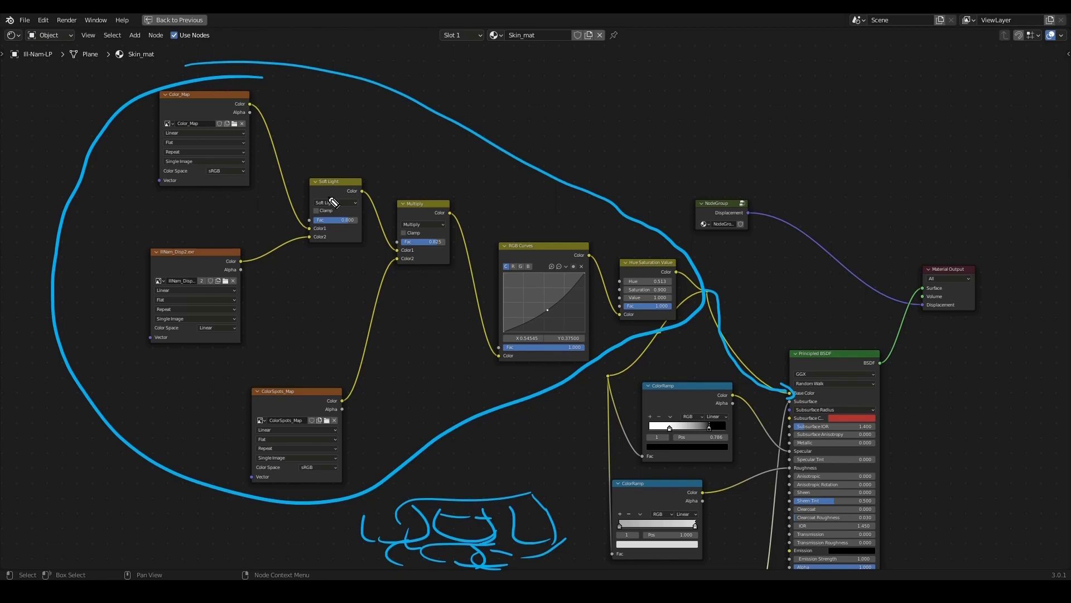
mouse_move(117, 97)
left_mouse_down()
mouse_move(360, 96)
mouse_move(678, 268)
mouse_move(545, 404)
mouse_move(313, 495)
mouse_move(48, 327)
mouse_move(254, 125)
left_mouse_up()
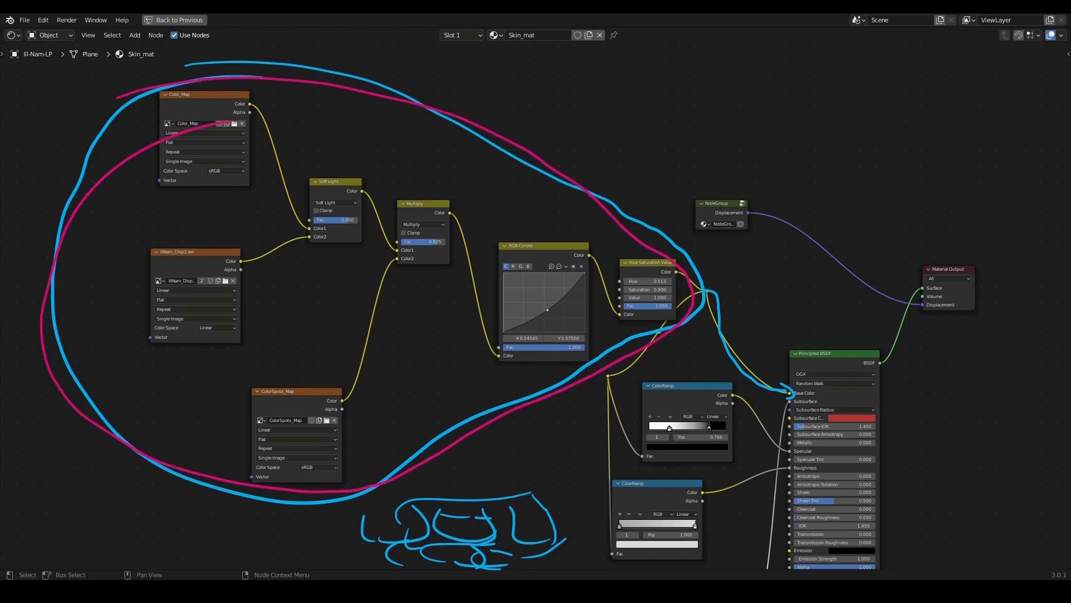
key("Escape")
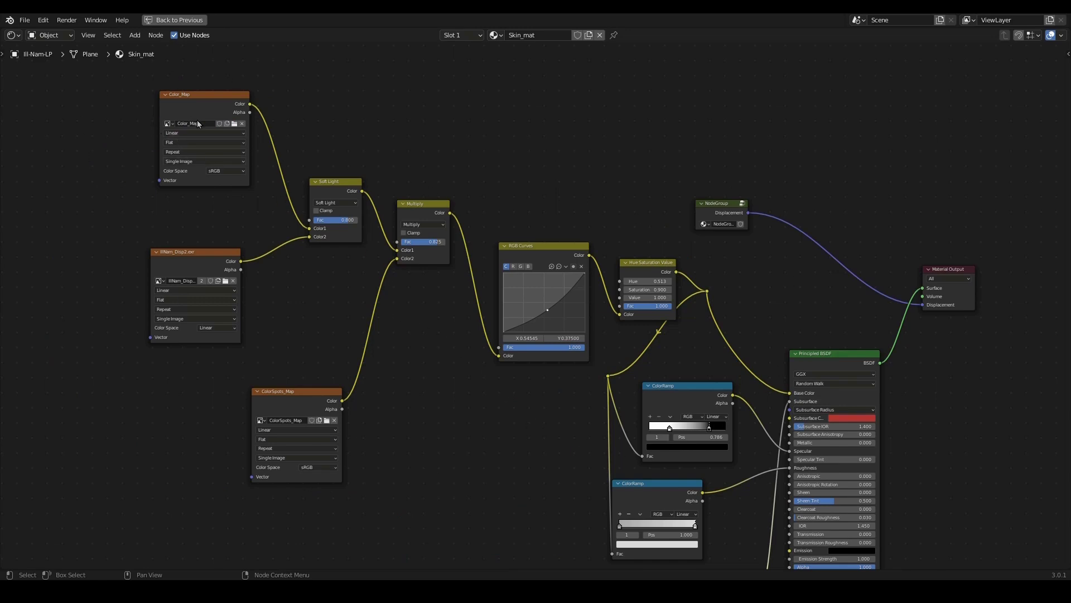
mouse_move(215, 68)
left_mouse_down()
mouse_move(641, 235)
mouse_move(629, 349)
mouse_move(244, 528)
mouse_move(151, 112)
mouse_move(309, 58)
left_mouse_up()
key("ctrl+z")
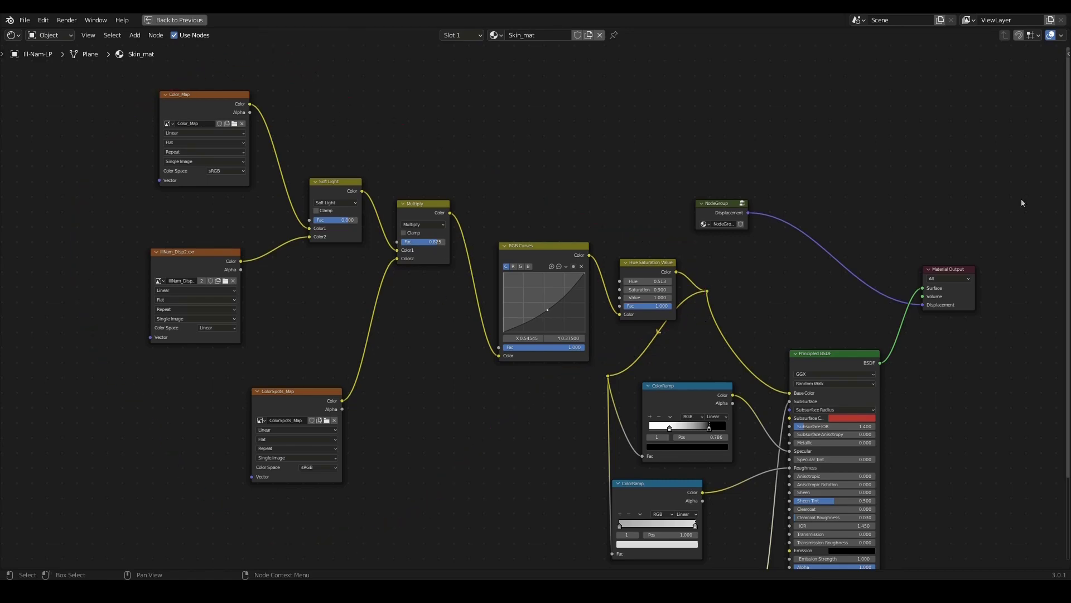
Combine the three image textures, Soft Light, Multiply, RGB Curves and Hue Saturation Value nodes into one node group, then exit it
mouse_move(117, 78)
left_mouse_down()
mouse_move(368, 358)
mouse_move(602, 485)
left_mouse_up()
left_click_drag(521, 182, 650, 307, "shift")
key("g")
left_click(600, 229)
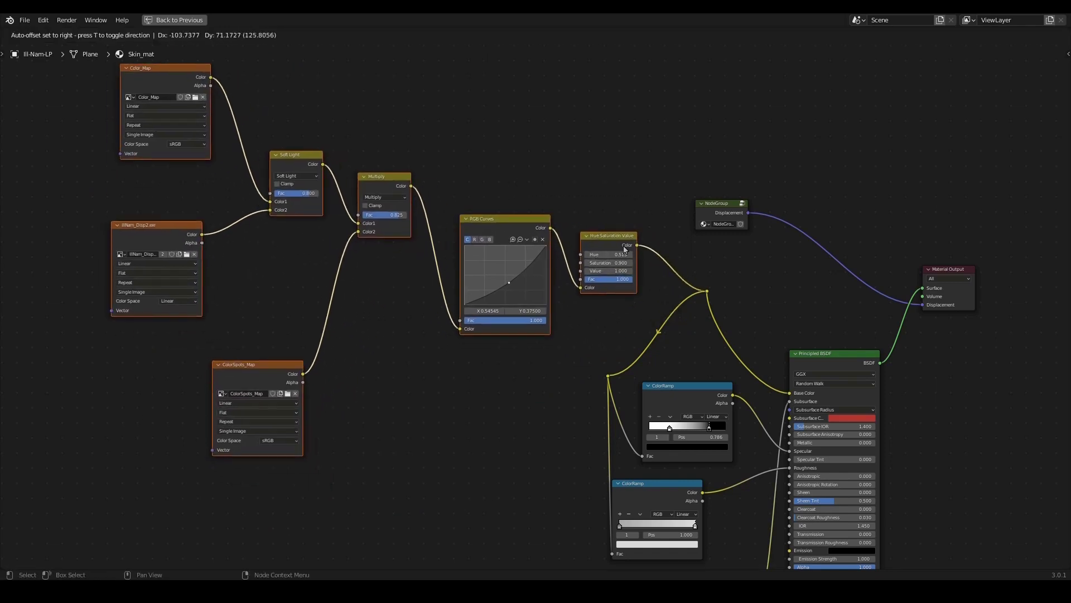
middle_click_drag(531, 403, 517, 430)
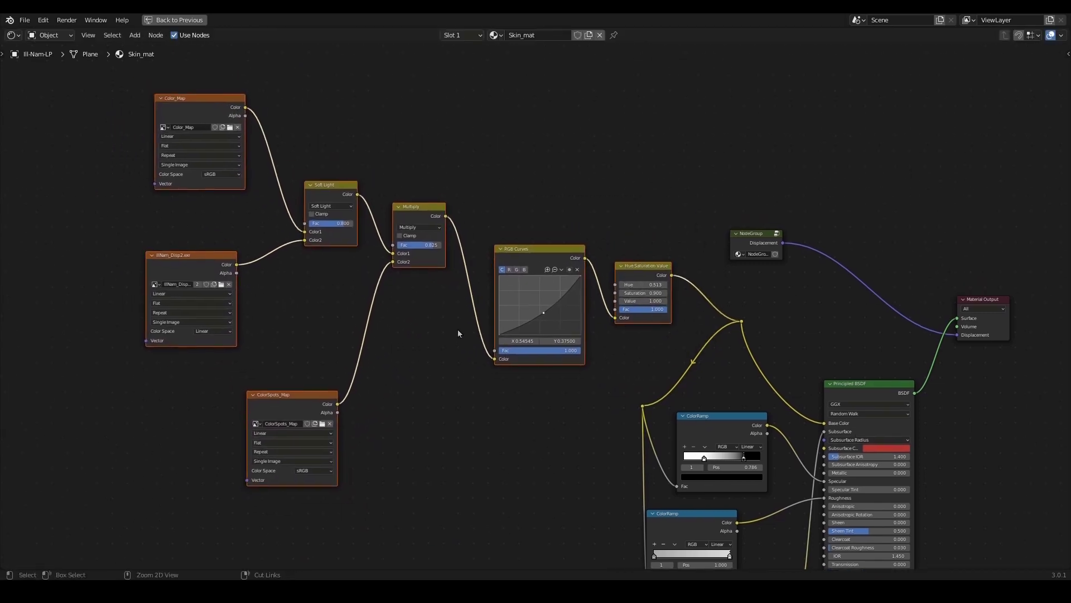
key("ctrl+g")
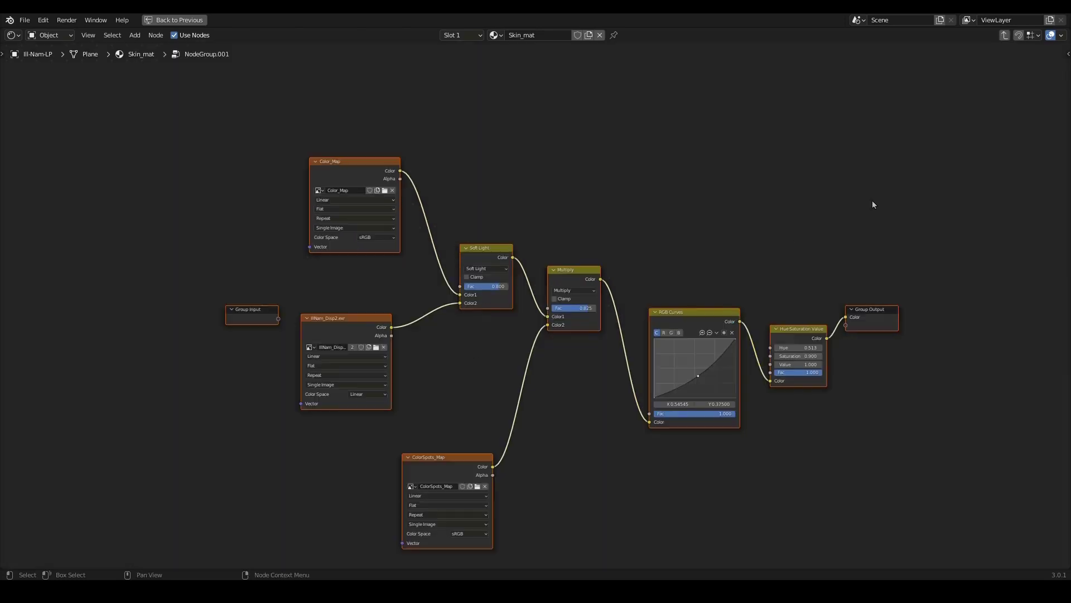
left_click(1004, 36)
Place the new colour node group closer to the reroute point feeding Base Color
middle_click_drag(499, 331, 279, 226)
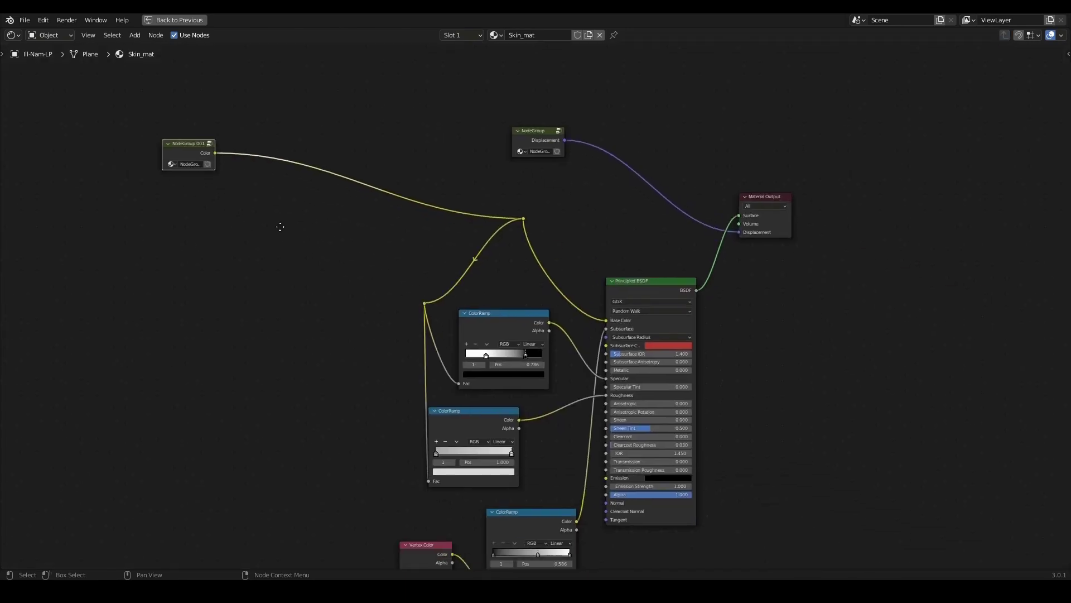
scroll(501, 310, "down", 1)
middle_click_drag(500, 310, 459, 304)
scroll(551, 270, "up", 1)
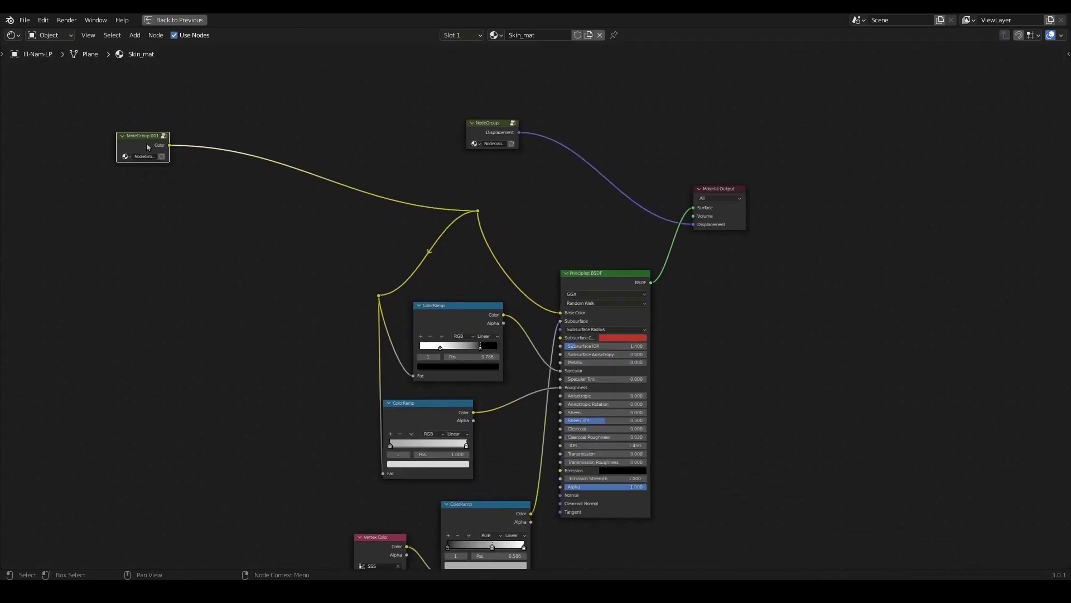
left_click_drag(148, 144, 355, 186)
scroll(387, 220, "up", 2)
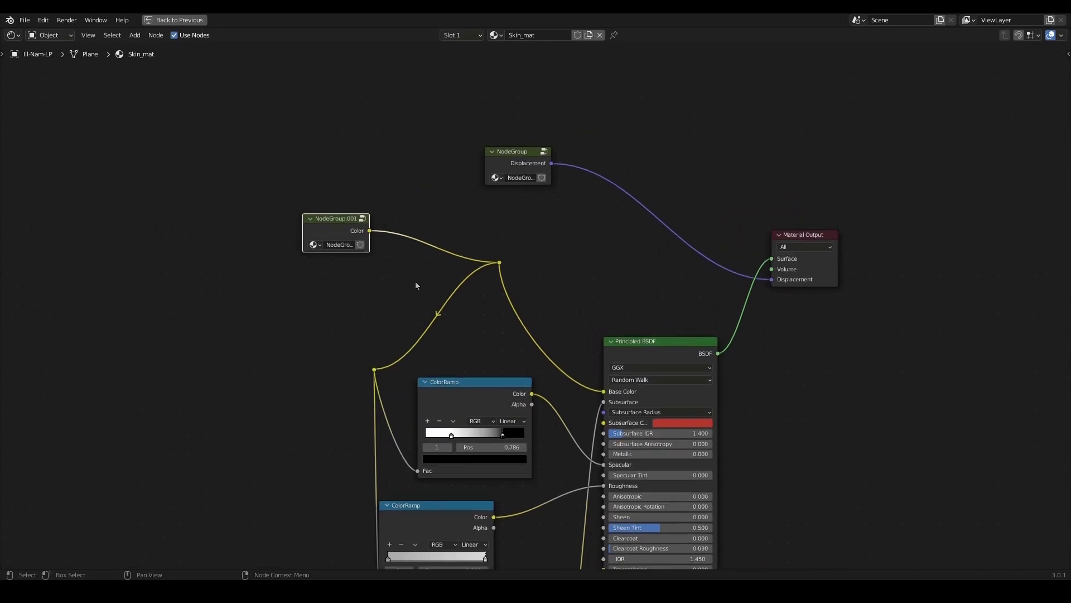
left_click_drag(334, 221, 308, 194)
scroll(331, 207, "up", 1)
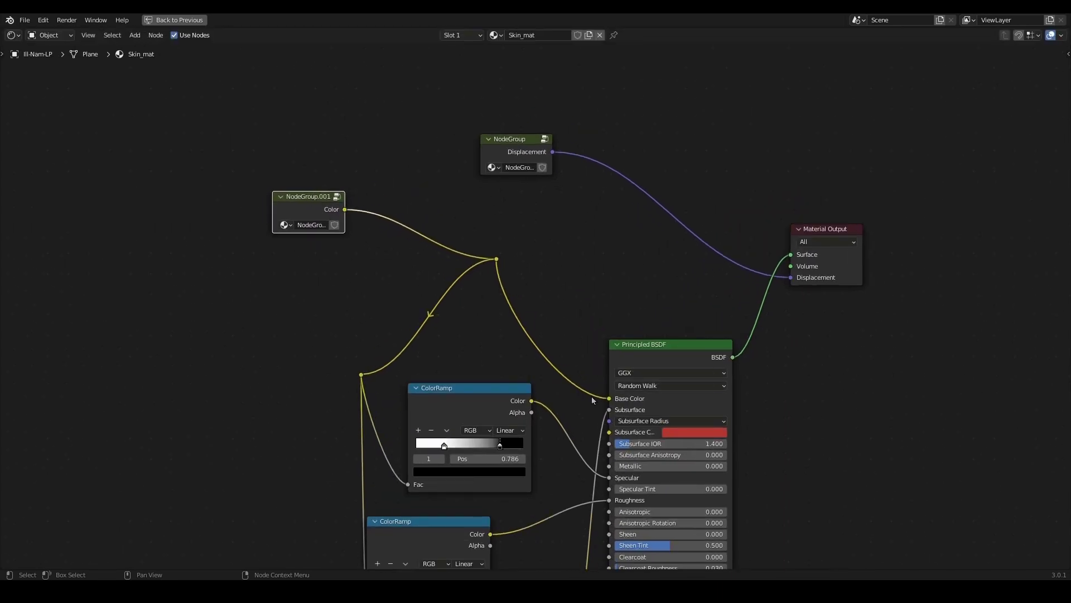
Rename the colour node group as SkinGroup
middle_click_drag(380, 262, 455, 316)
scroll(379, 273, "up", 1)
double_click(377, 278)
type("SkinGroup")
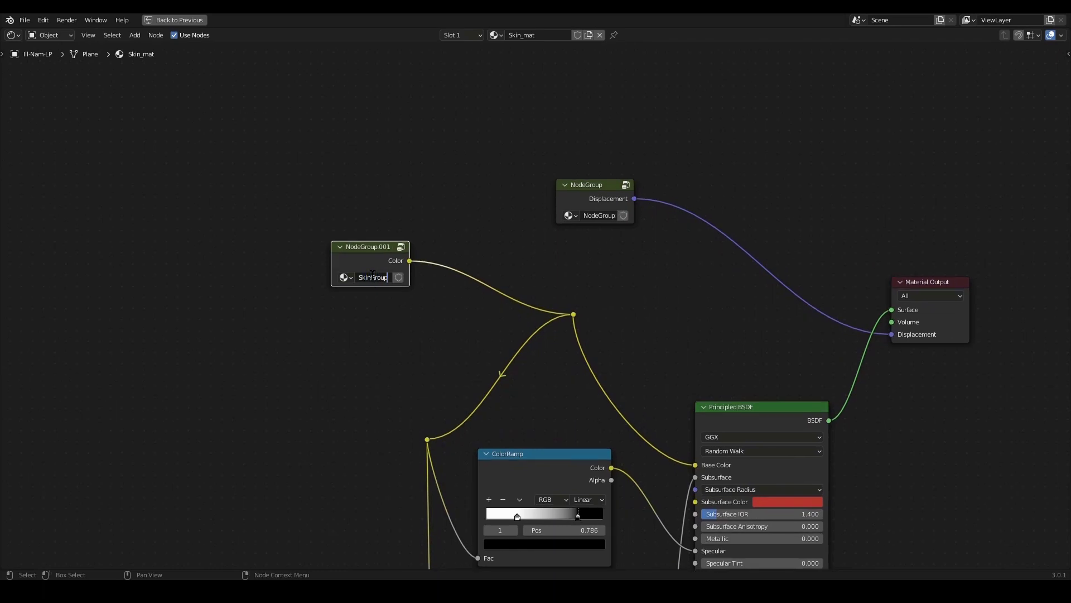
key("Return")
Move the SkinGroup node up from the reroute point and return from the maximized node editor to the full workspace
left_click_drag(373, 247, 351, 196)
scroll(416, 251, "down", 1)
key("ctrl+space")
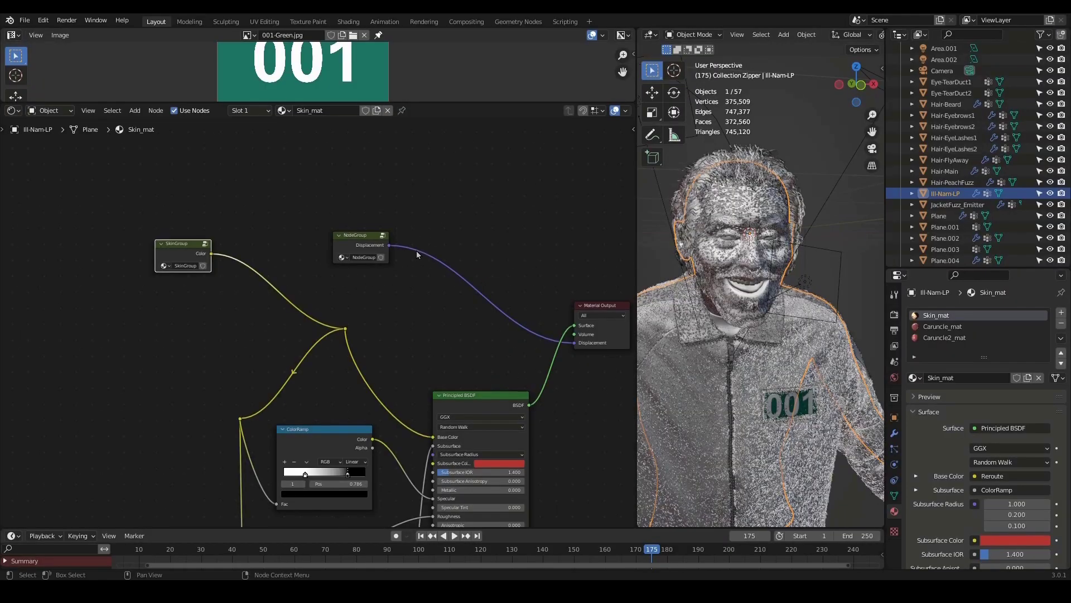
scroll(506, 337, "up", 2)
middle_click_drag(491, 335, 532, 321)
scroll(444, 307, "up", 1)
middle_click_drag(355, 398, 349, 375)
scroll(329, 352, "up", 1)
middle_click_drag(312, 319, 246, 301)
left_click_drag(96, 153, 102, 155)
Add a Musgrave Texture node in the empty area below the SkinGroup node
middle_click_drag(32, 340, 228, 318)
left_click(199, 366)
key("shift+a")
type("mur")
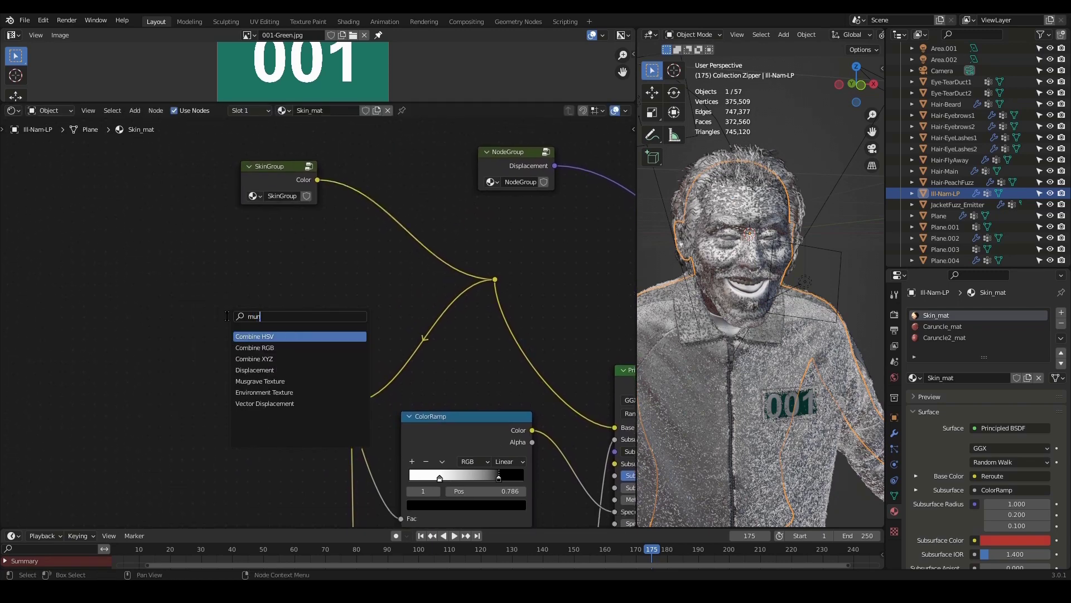
key("BackSpace")
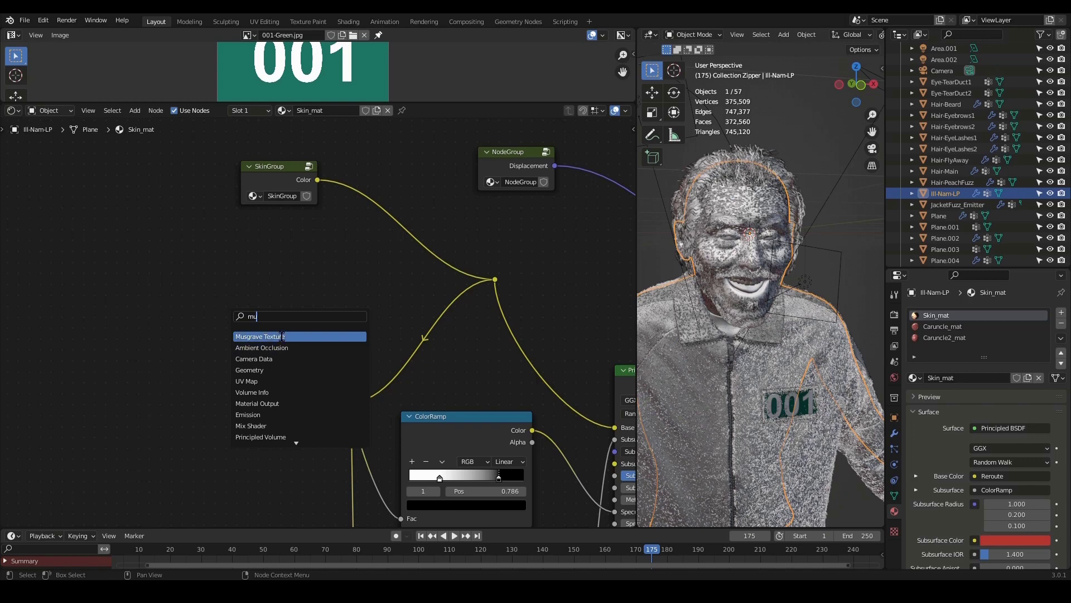
left_click(280, 334)
left_click(199, 287)
middle_click_drag(239, 293, 326, 293)
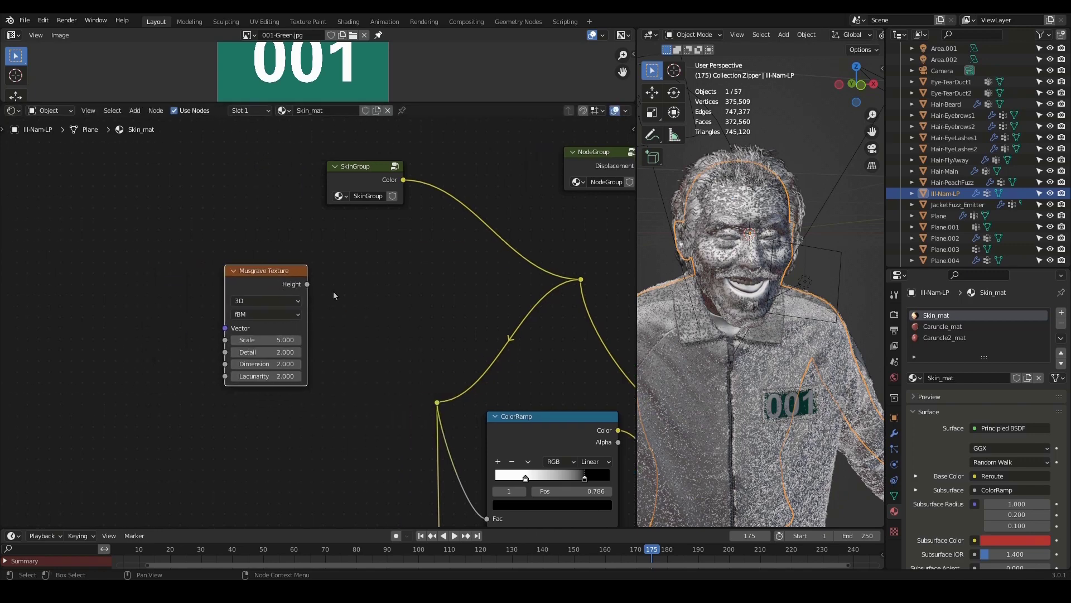
scroll(329, 294, "up", 1)
left_click_drag(252, 272, 273, 280)
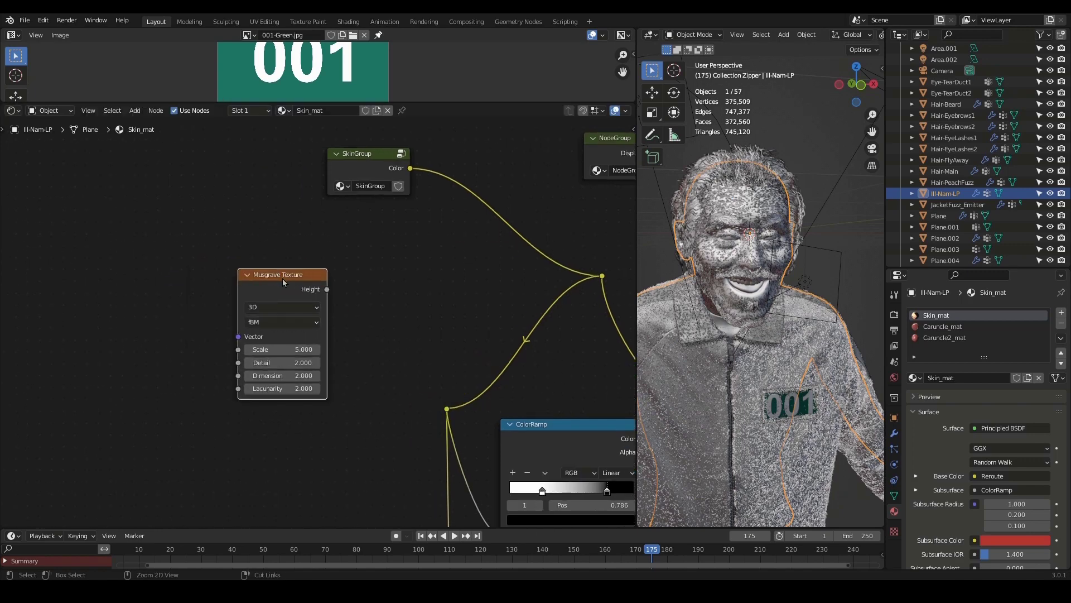
Add connected Texture Coordinate and Mapping nodes to the Musgrave Texture's Vector input
key("ctrl+t")
middle_click_drag(235, 307, 354, 294)
scroll(229, 276, "up", 1)
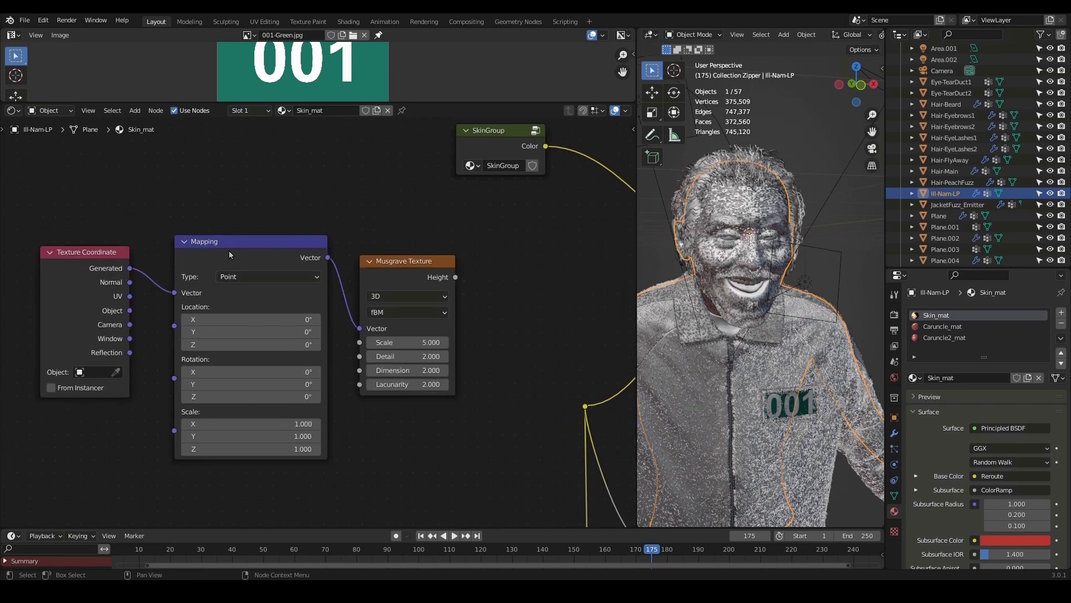
scroll(102, 305, "up", 1)
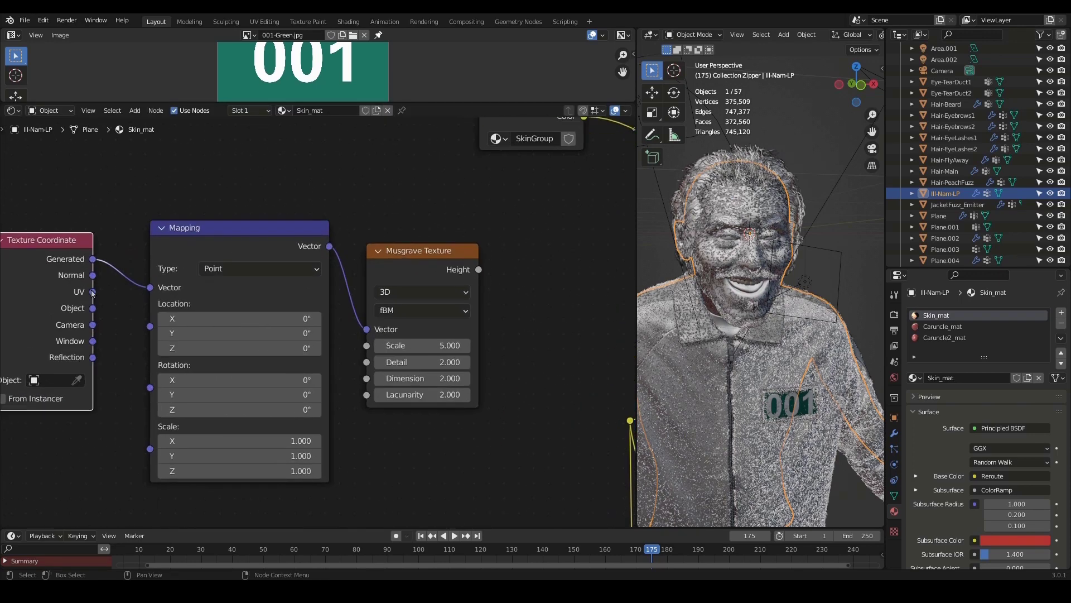
Remove the Mapping node and connect the Texture Coordinate's Object output directly to the Musgrave Texture's Vector input
mouse_move(244, 232)
left_mouse_down()
mouse_move(226, 231)
mouse_move(229, 240)
left_mouse_up()
key("x")
left_click_drag(48, 260, 151, 275)
left_click_drag(197, 324, 367, 329)
middle_click_drag(478, 301, 420, 300)
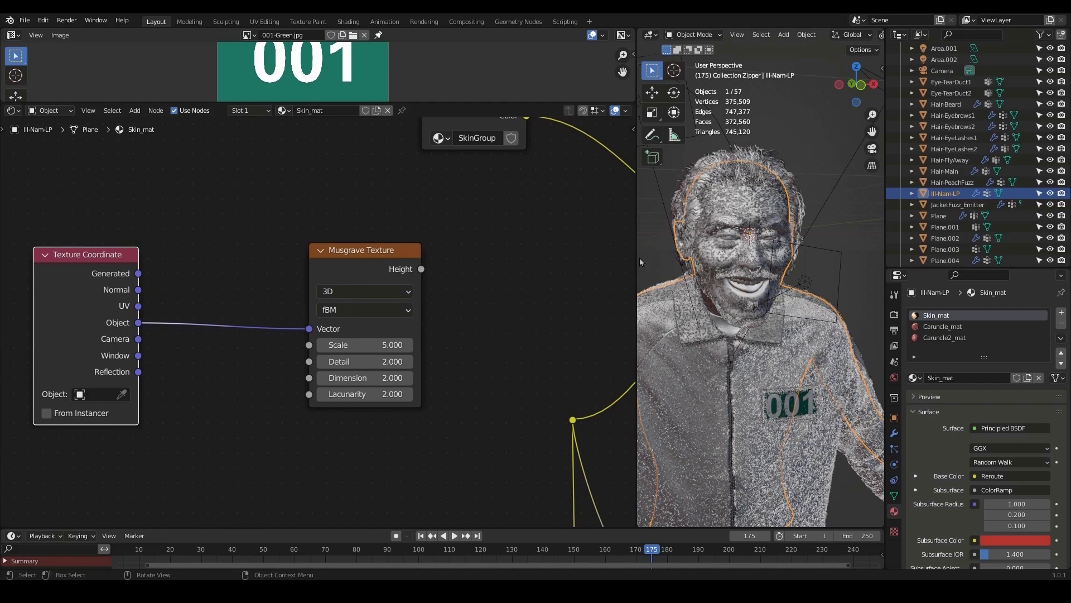
Widen the 3D viewport, frame the character's face and switch to Material Preview shading
left_click_drag(639, 262, 422, 262)
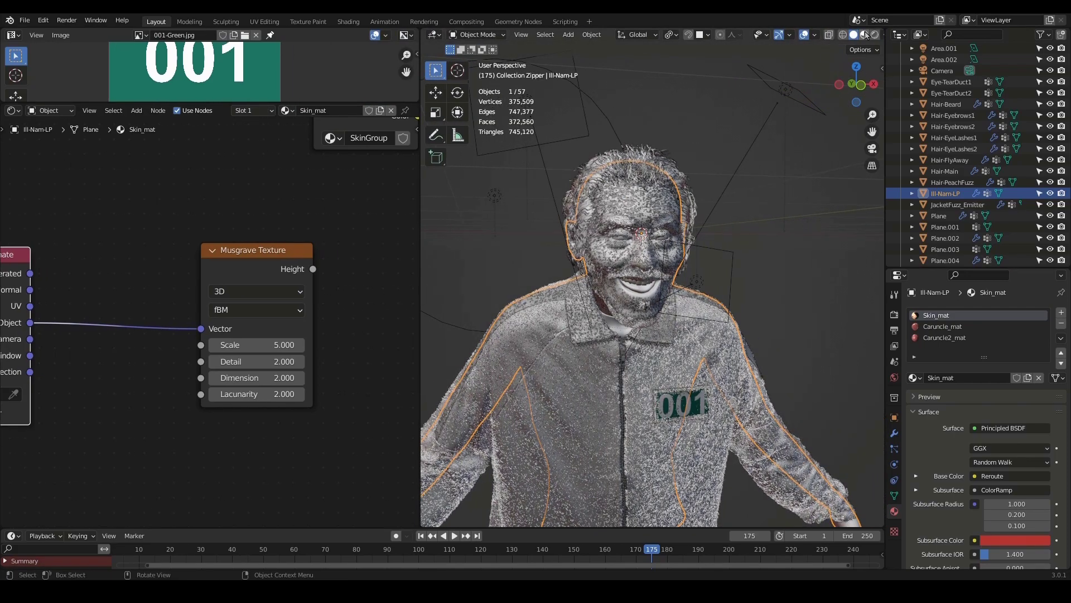
scroll(806, 155, "up", 5)
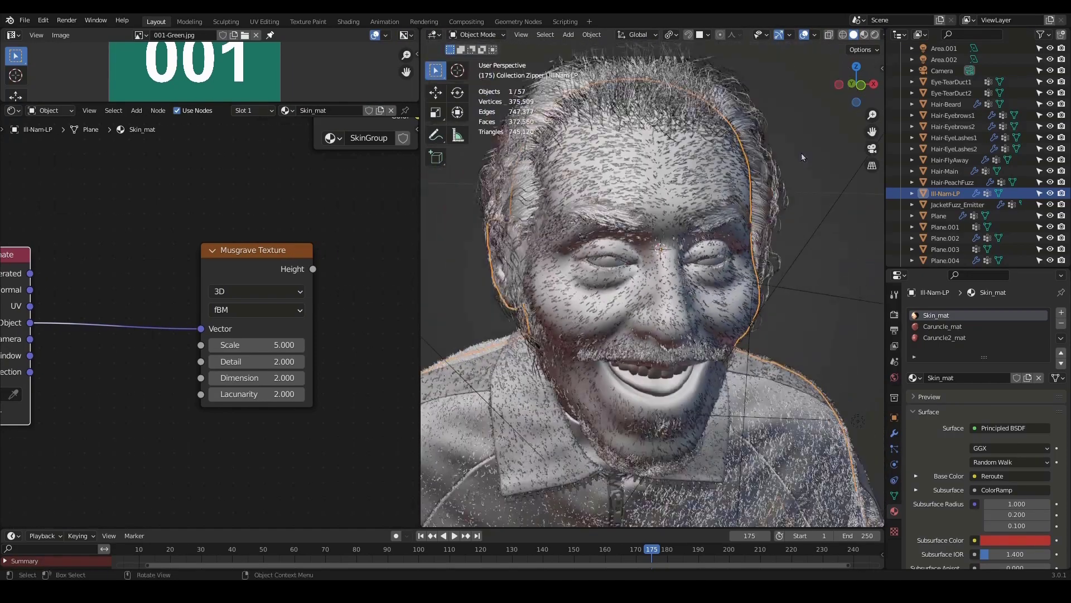
left_click(864, 35)
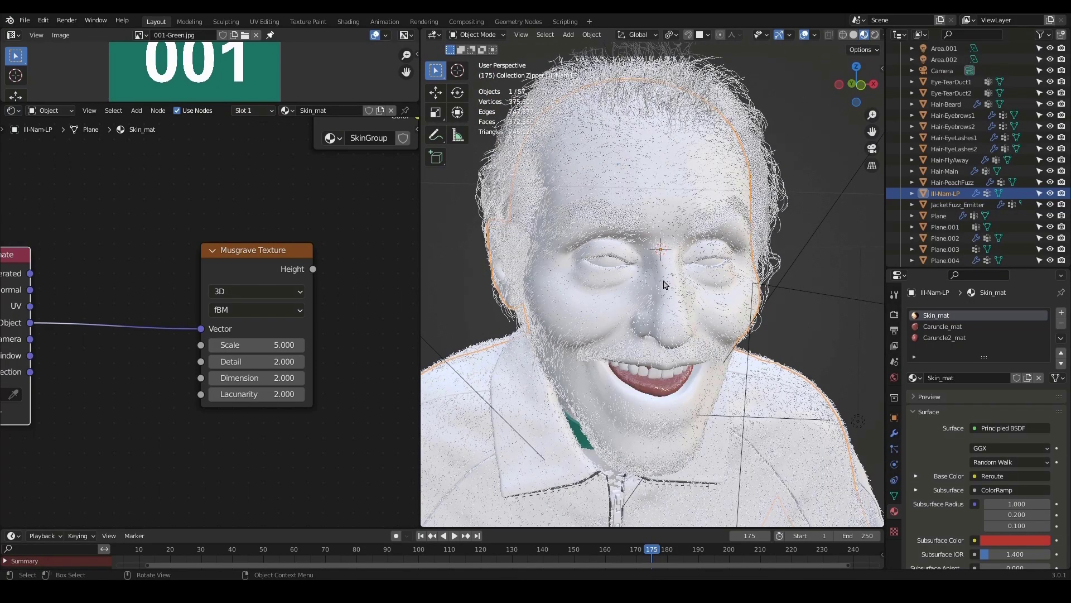
Move the Texture Coordinate node closer to the Musgrave Texture and preview the Musgrave Texture's output on the character
middle_click_drag(339, 352, 431, 343)
left_click_drag(115, 245, 199, 244)
middle_click_drag(351, 285, 262, 292)
scroll(262, 291, "down", 1)
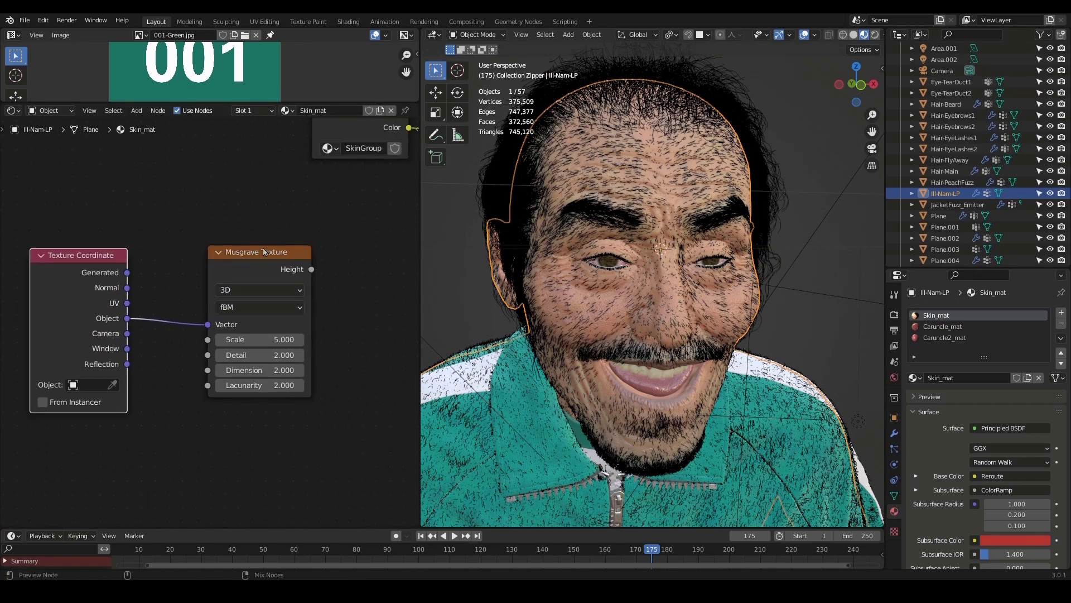
left_click(260, 253, "ctrl+shift")
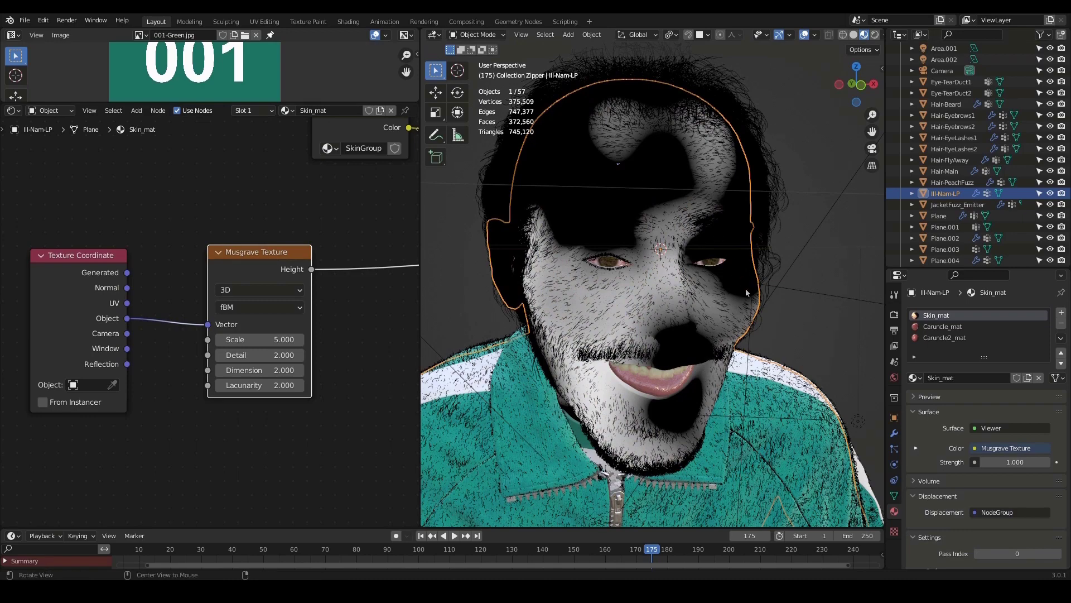
mouse_move(745, 291)
left_mouse_down("alt")
mouse_move(706, 296)
mouse_move(724, 289)
left_mouse_up("alt")
left_click_drag(316, 358, 293, 336, "alt")
scroll(293, 336, "up", 1)
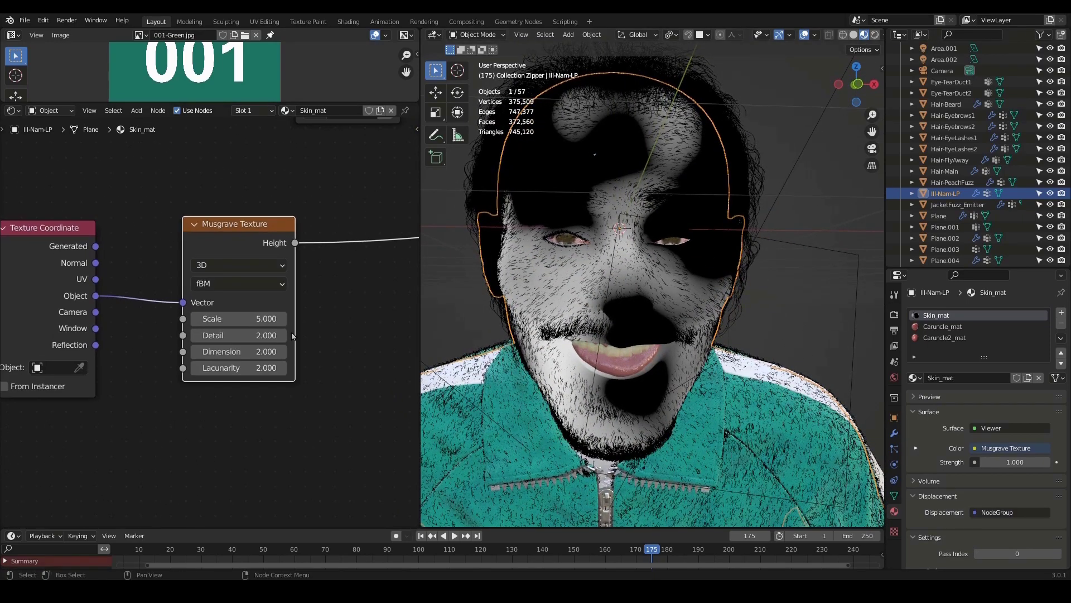
Set the Musgrave Texture's Scale to 5.500, Detail to 14.600, Dimension to 0.300 and Lacunarity to 2.300
middle_click_drag(312, 333, 311, 365)
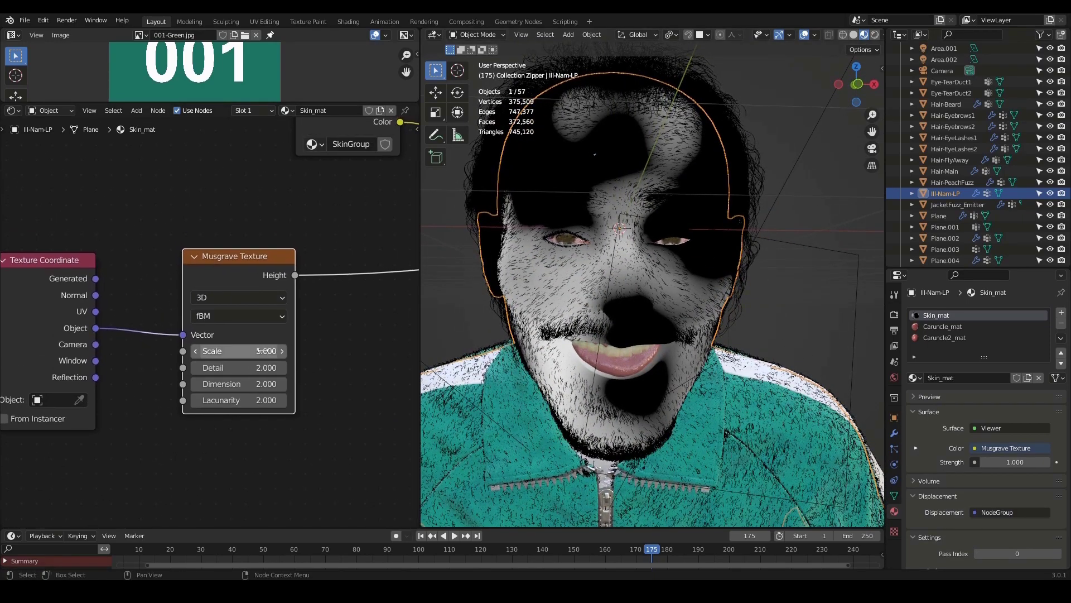
left_click_drag(266, 350, 175, 351)
mouse_move(574, 289)
middle_mouse_down()
mouse_move(617, 285)
mouse_move(476, 287)
mouse_move(577, 289)
middle_mouse_up()
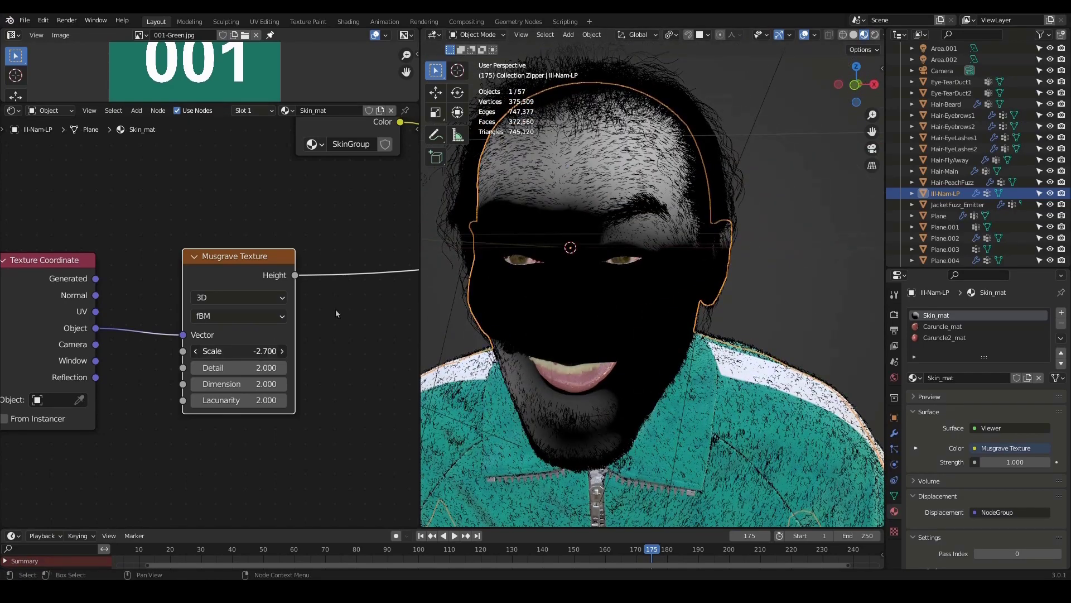
left_click_drag(239, 350, 240, 351)
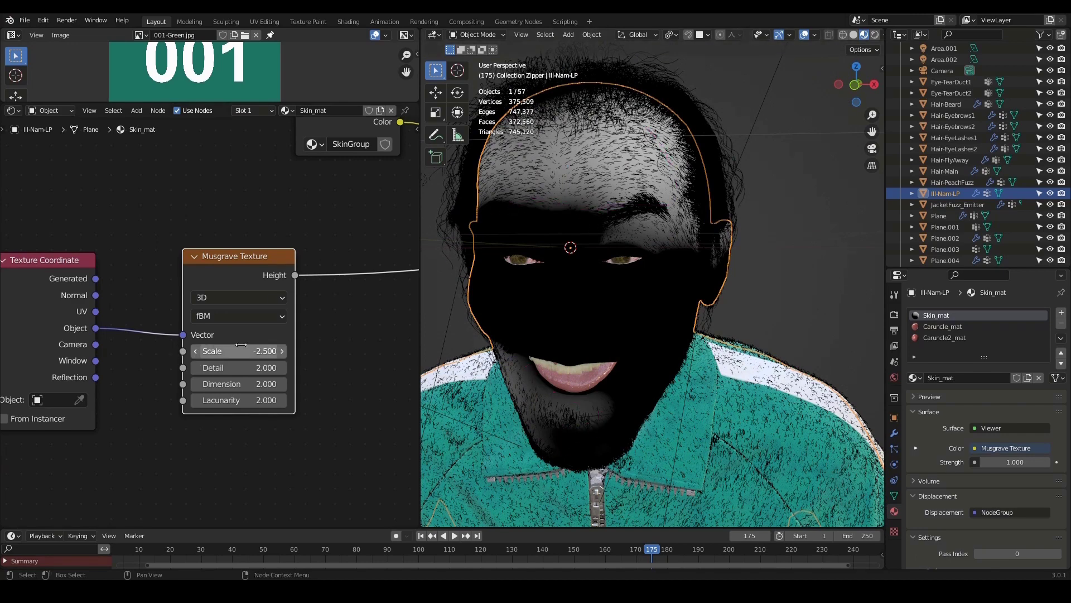
left_click_drag(260, 351, 309, 351)
mouse_move(399, 299)
middle_mouse_down()
mouse_move(59, 290)
mouse_move(415, 295)
middle_mouse_up()
mouse_move(698, 295)
middle_mouse_down()
mouse_move(727, 300)
mouse_move(717, 296)
middle_mouse_up()
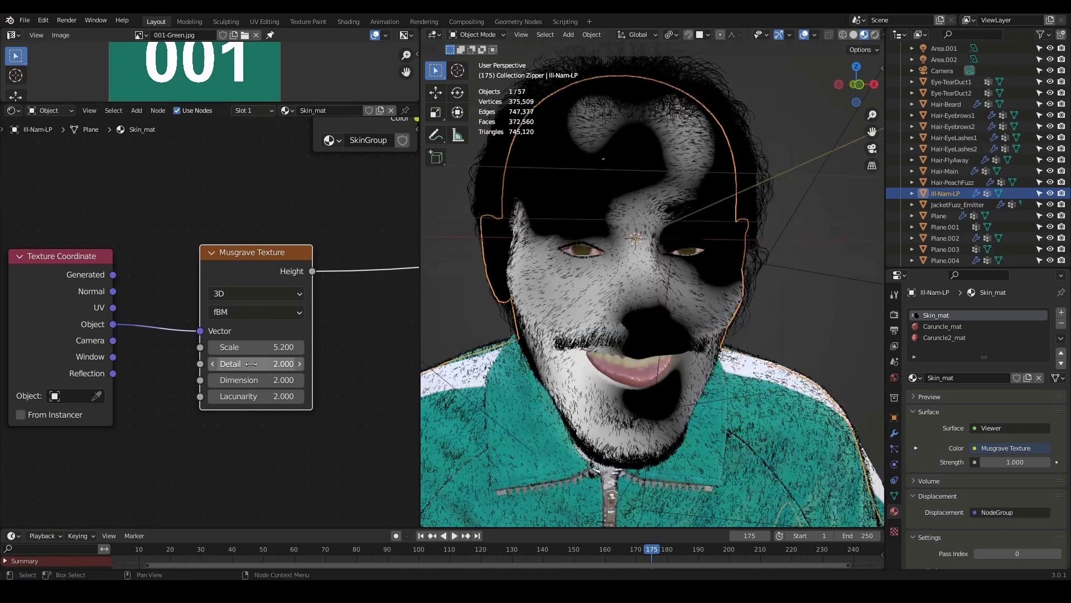
left_click_drag(279, 364, 268, 397)
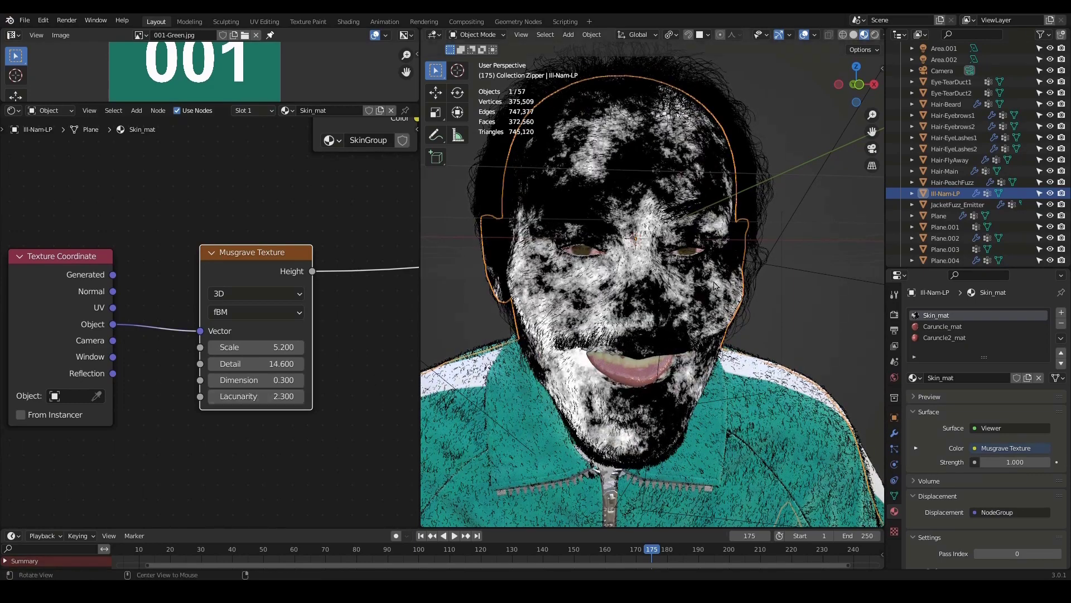
mouse_move(776, 283)
middle_mouse_down()
mouse_move(741, 287)
mouse_move(760, 289)
middle_mouse_up()
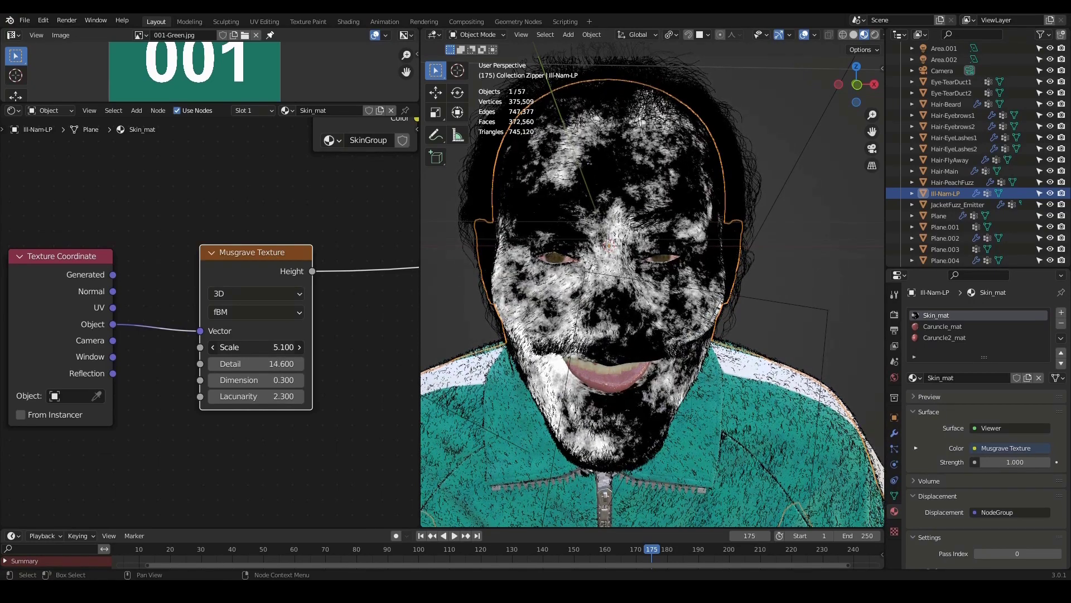
middle_click_drag(581, 223, 622, 84)
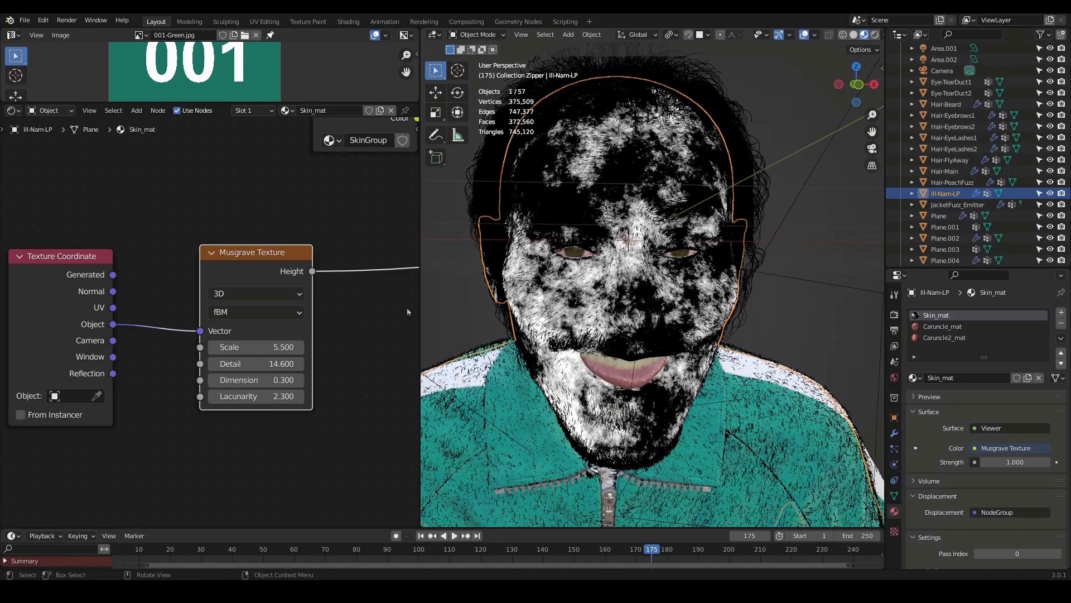
Add a Noise Texture node in the empty area below the Musgrave Texture
scroll(243, 318, "down", 3)
scroll(231, 276, "down", 1)
middle_click_drag(233, 313, 223, 348)
scroll(221, 335, "up", 1)
middle_click_drag(218, 292, 231, 263)
middle_click_drag(251, 304, 248, 325)
scroll(217, 354, "up", 2)
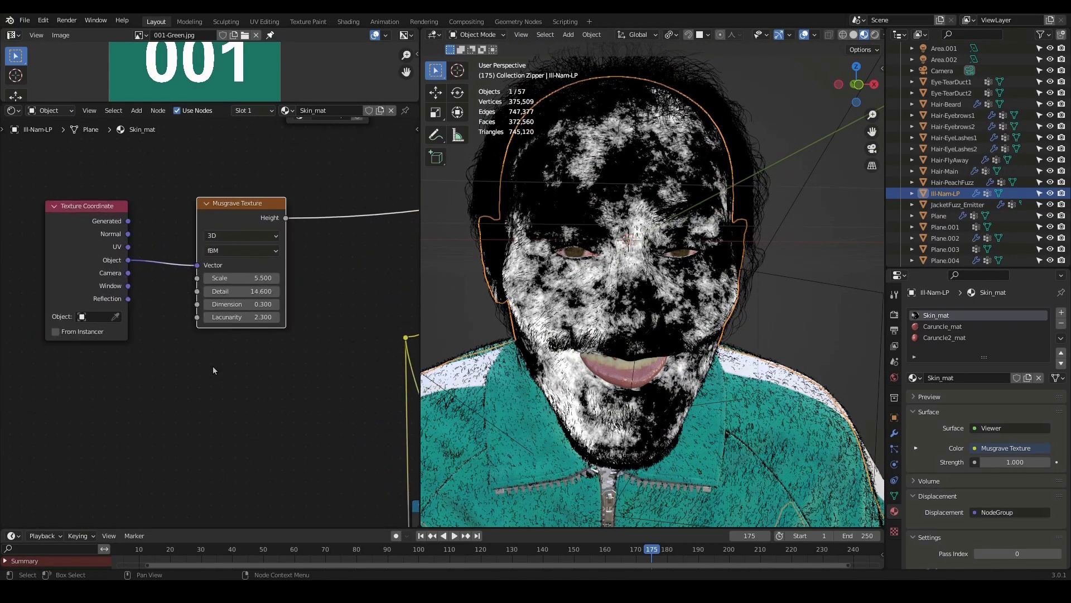
middle_click_drag(206, 395, 198, 421)
left_click(197, 423)
key("shift+a")
left_click(198, 423)
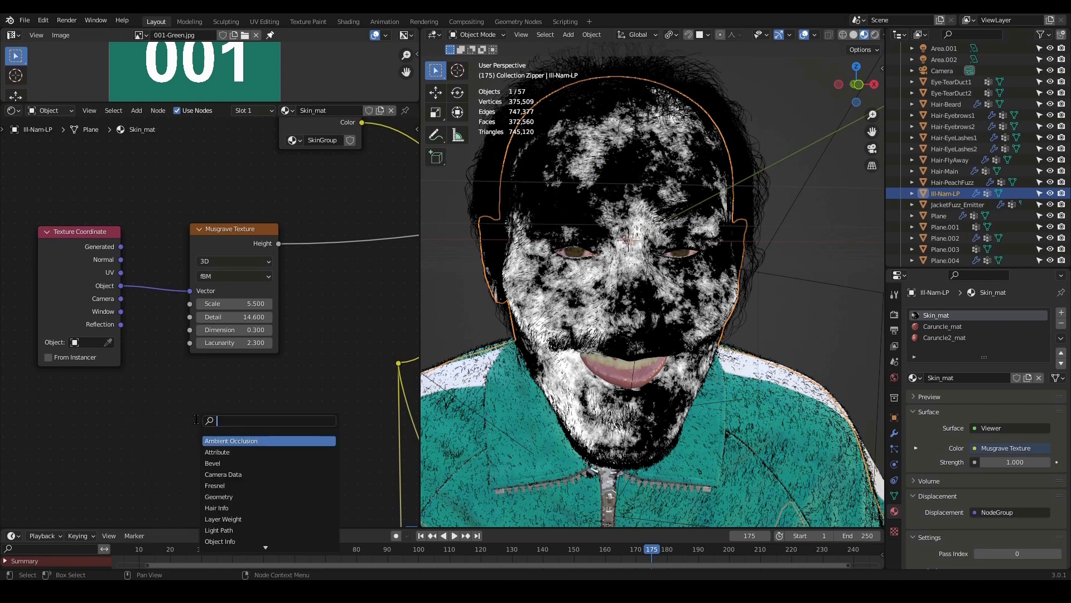
type("noise")
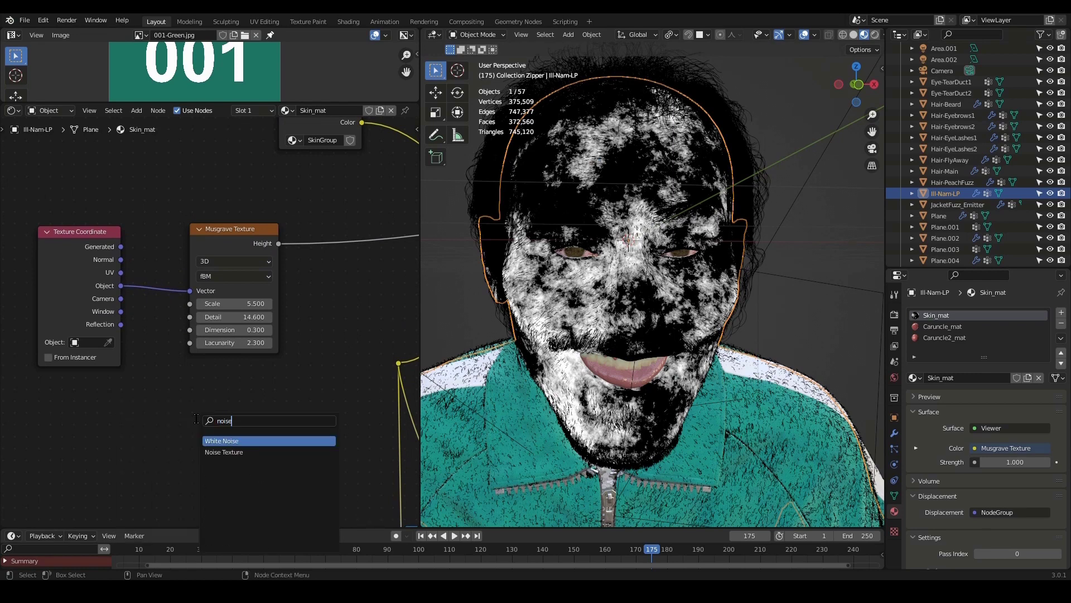
key("Down")
key("Return")
left_click(171, 384)
Space the nodes out by moving the Texture Coordinate and Noise Texture nodes farther left
middle_click_drag(277, 378, 309, 333)
left_click_drag(120, 190, 95, 178)
scroll(223, 330, "up", 1)
middle_click_drag(279, 385, 309, 395)
left_click_drag(281, 361, 251, 365)
scroll(190, 231, "up", 1)
middle_click_drag(197, 234, 205, 252)
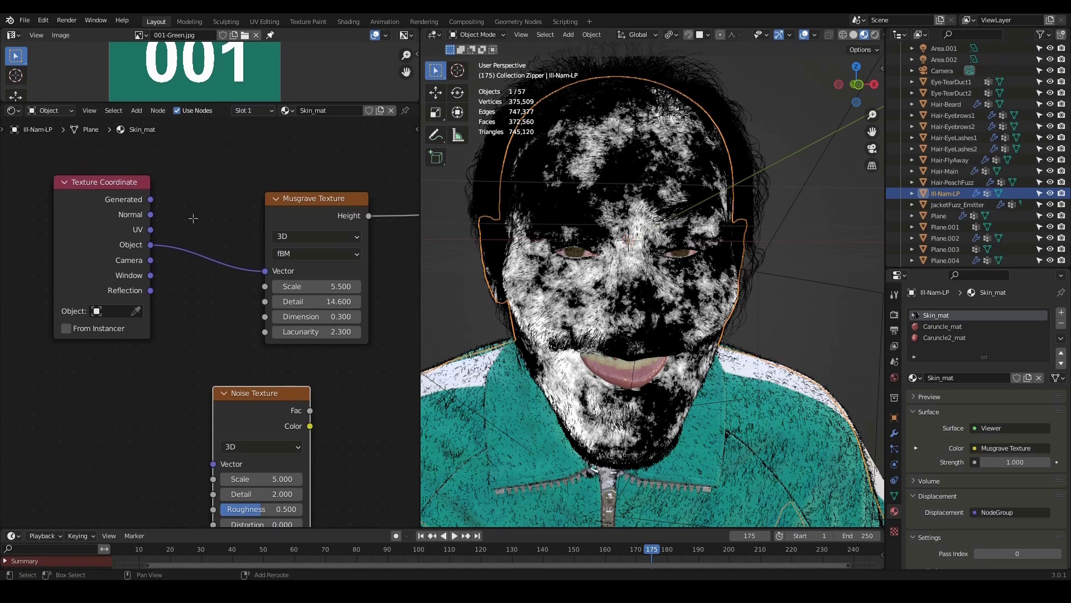
Insert a reroute point on the Object link and connect it to the Noise Texture's Vector input
right_click_drag(189, 216, 235, 252, "ctrl")
right_click_drag(181, 219, 191, 217, "shift")
middle_click_drag(217, 287, 233, 265)
left_click_drag(269, 369, 291, 367)
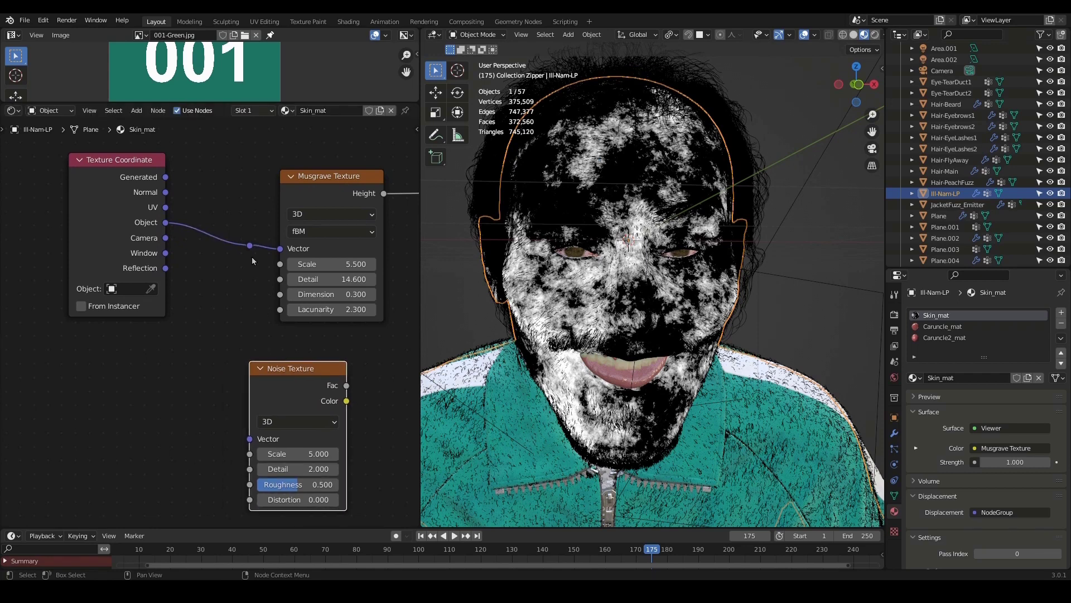
left_click_drag(249, 244, 247, 438)
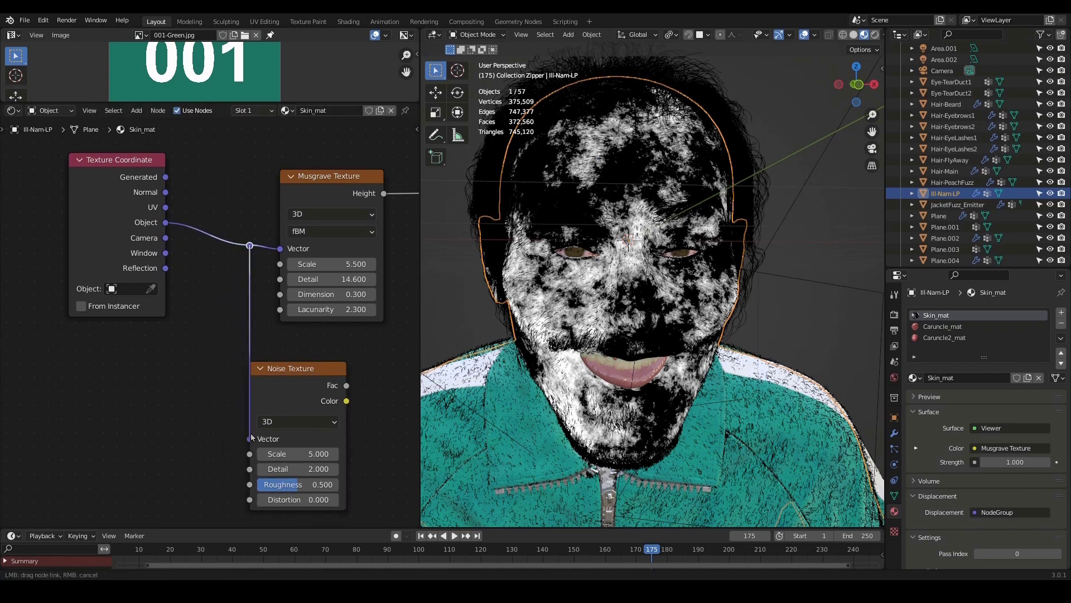
Preview the Noise Texture's output on the character and adjust the node's position below the Musgrave Texture
middle_click_drag(322, 294, 272, 315)
left_click_drag(244, 390, 283, 391)
left_click(283, 391, "ctrl+shift")
mouse_move(304, 418)
middle_mouse_down()
mouse_move(329, 337)
mouse_move(278, 339)
middle_mouse_up()
left_click_drag(241, 319, 226, 321)
Add a ColorRamp node on the Noise Texture's outgoing preview link
middle_click_drag(360, 363, 285, 407)
key("shift+a")
left_click(282, 407)
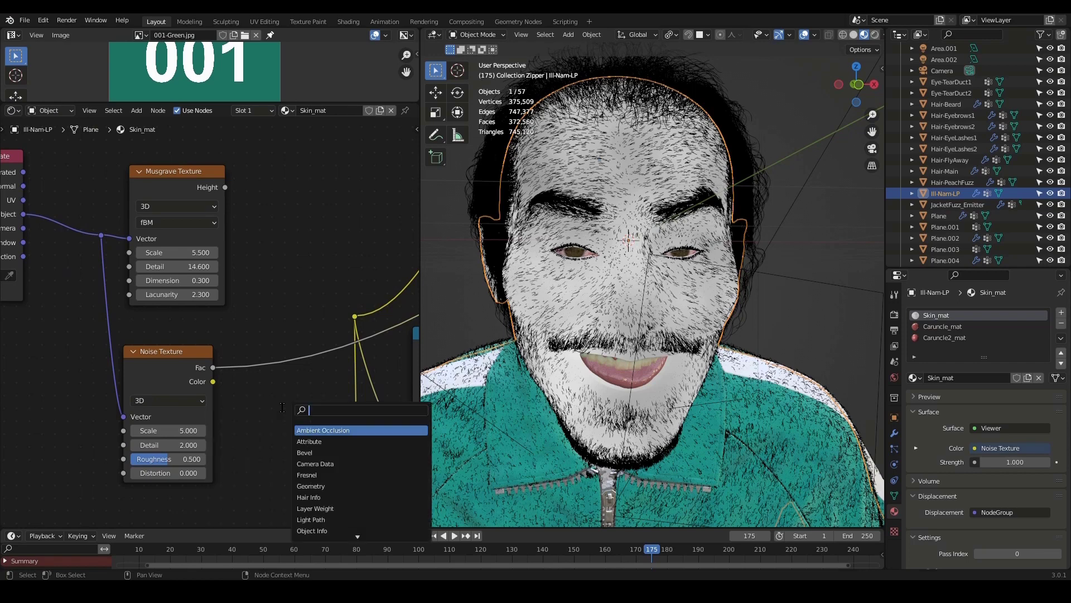
type("c")
left_click(323, 440)
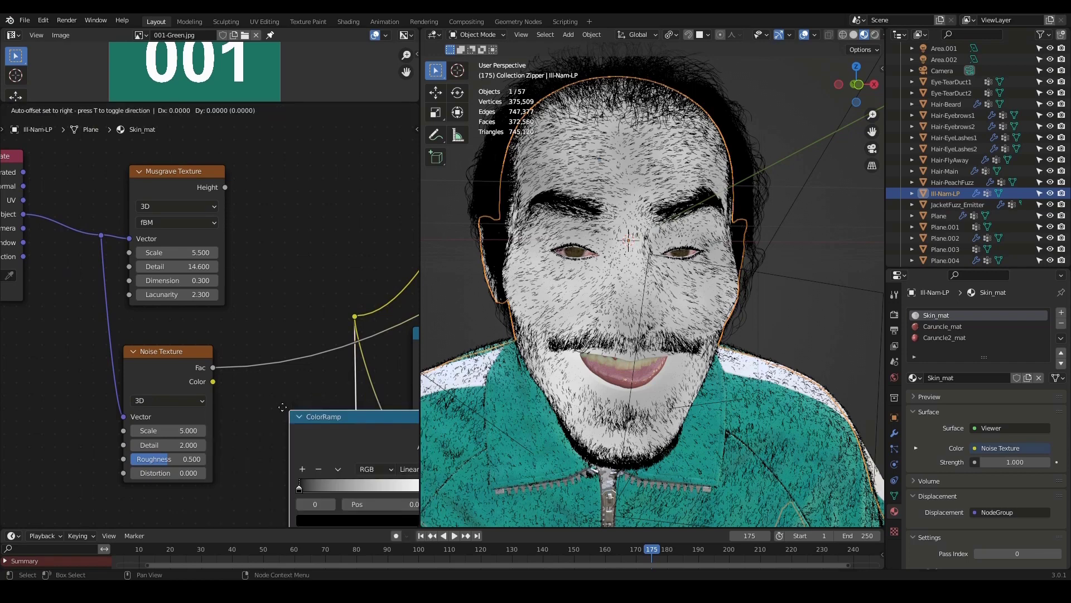
left_click(260, 362)
middle_click_drag(282, 407, 272, 368)
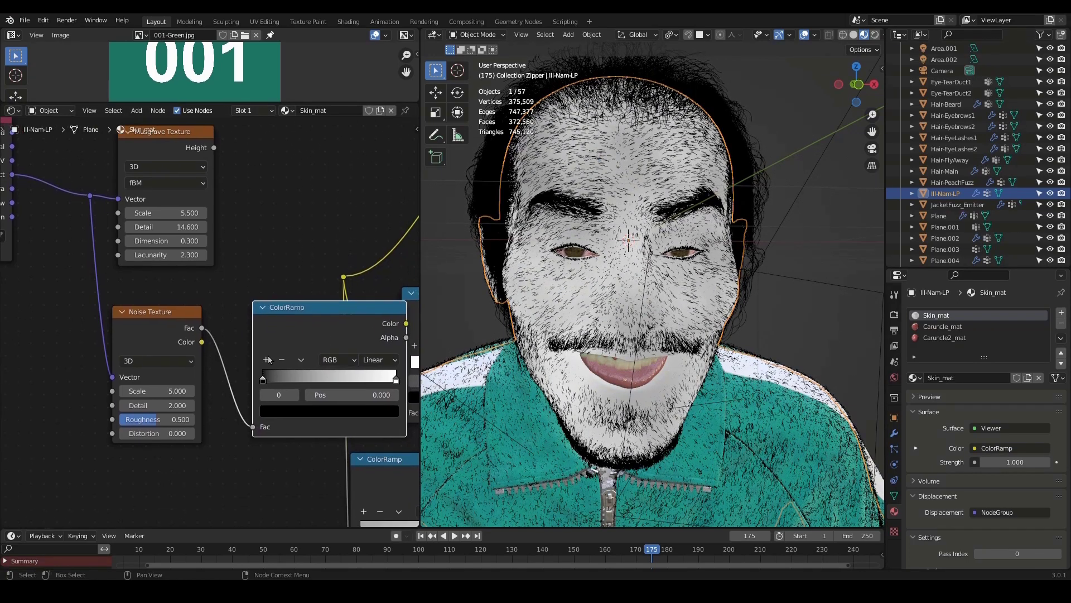
Move the new ColorRamp's black stop to about 0.327 and its white stop to about 0.964
left_click_drag(265, 384, 312, 381)
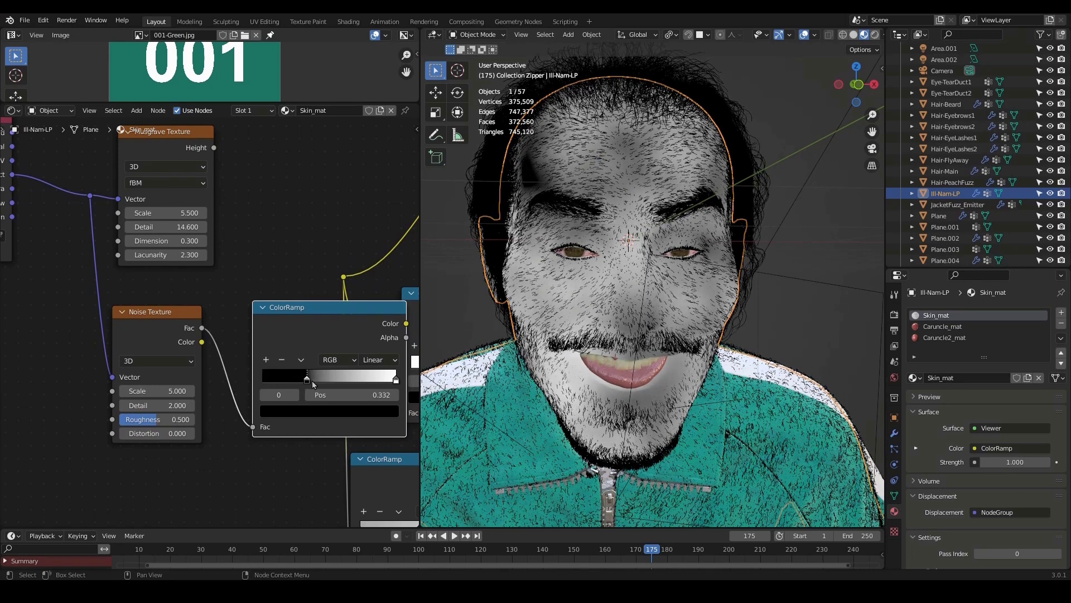
left_click_drag(396, 380, 391, 380)
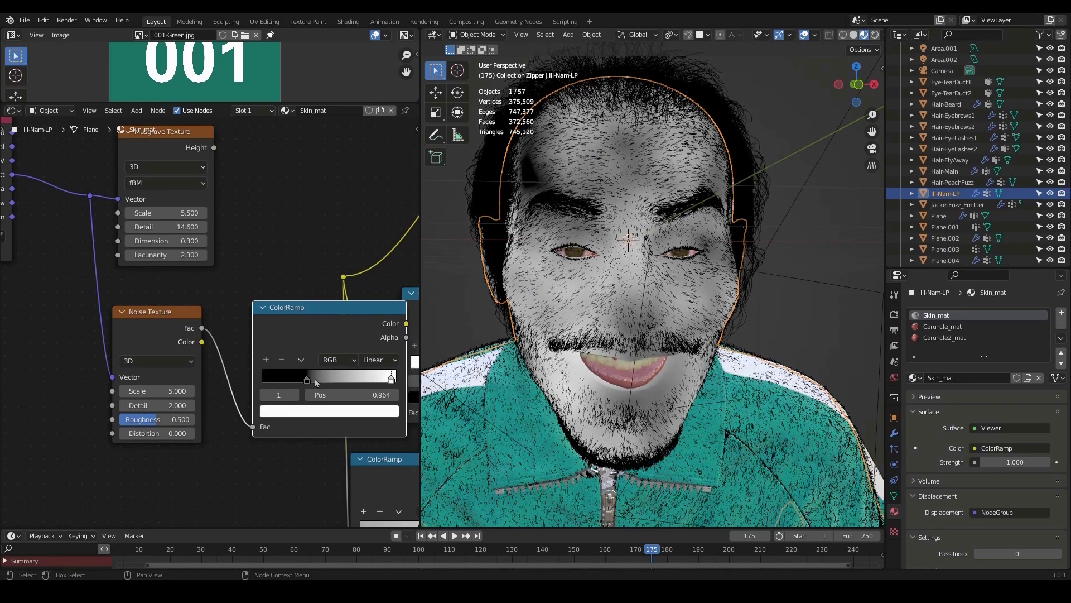
left_click_drag(312, 381, 307, 384)
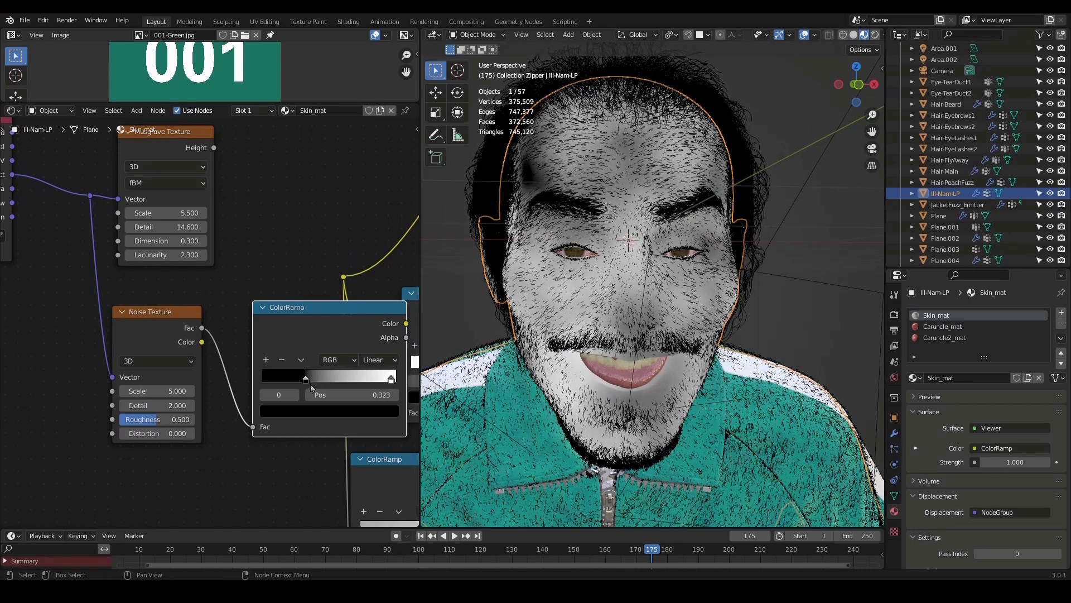
Set the Noise Texture's Detail to 13.800, Roughness to 1.000 and Scale to 72.100
scroll(215, 378, "up", 1)
middle_click_drag(181, 397, 220, 372)
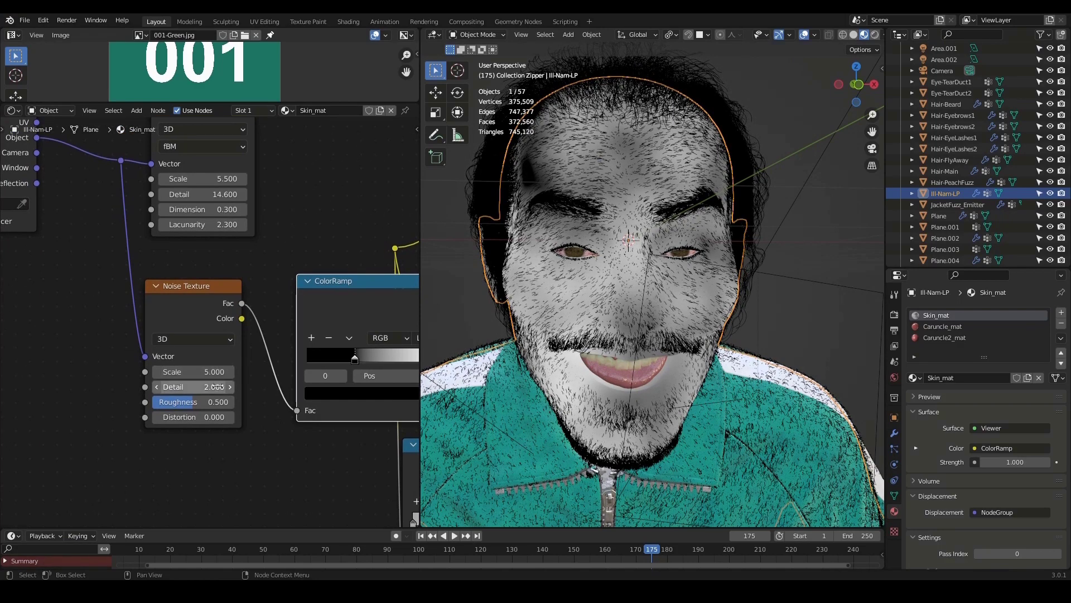
scroll(204, 390, "up", 1)
left_click_drag(191, 392, 257, 392)
left_click_drag(189, 415, 230, 408)
scroll(219, 433, "up", 1)
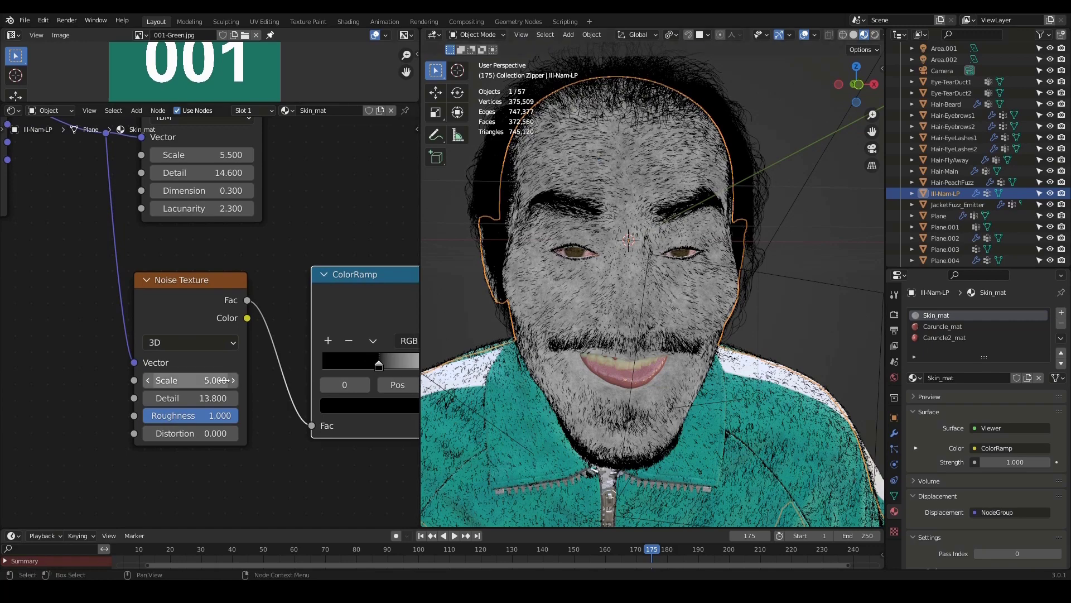
left_click_drag(189, 380, 247, 380)
left_click_drag(324, 380, 299, 380)
scroll(470, 360, "up", 1)
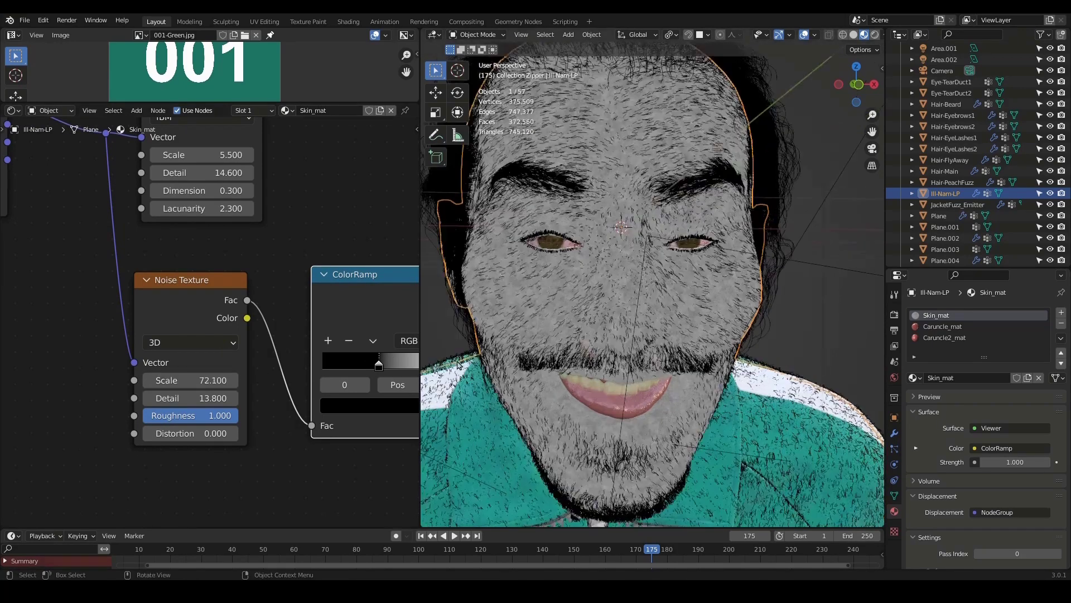
Tighten the Noise Texture's ColorRamp by moving the black stop inward and the white stop to about 0.691
middle_click_drag(301, 370, 169, 364)
middle_click_drag(491, 360, 516, 360)
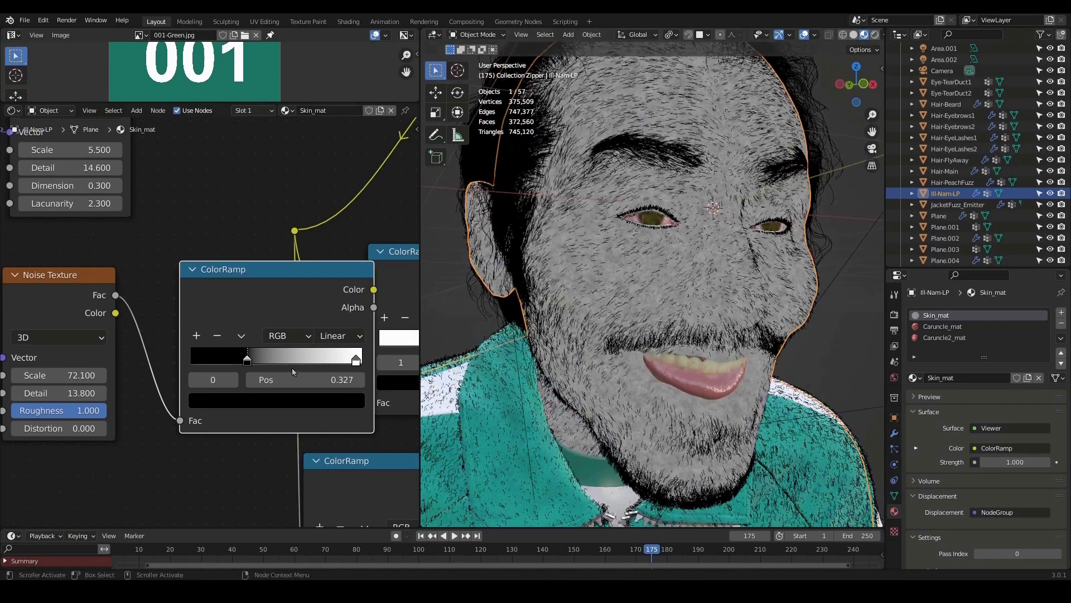
mouse_move(249, 363)
left_mouse_down()
mouse_move(302, 364)
mouse_move(259, 365)
mouse_move(269, 365)
left_mouse_up()
left_click(356, 361)
left_click_drag(357, 362, 310, 366)
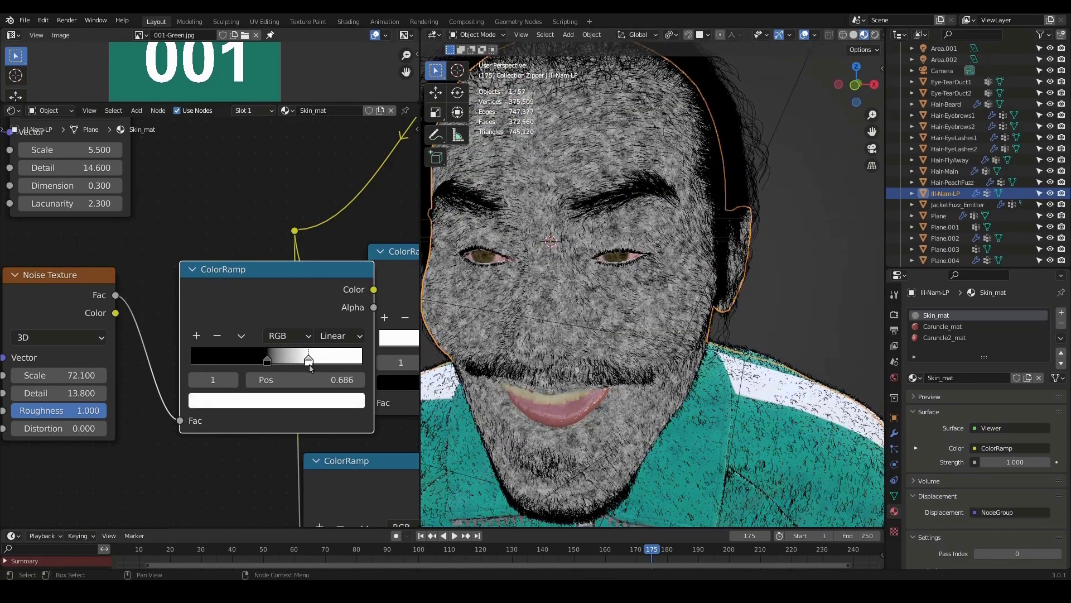
Move the Noise Texture and its ColorRamp left, clear of the material's existing ColorRamp nodes
scroll(242, 341, "down", 4)
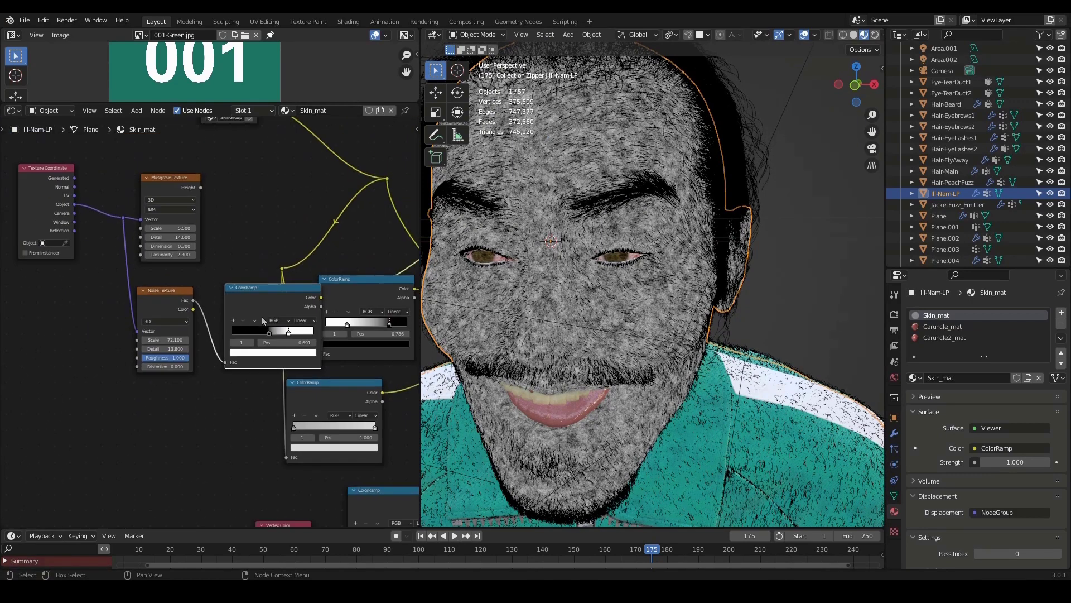
middle_click_drag(161, 296, 166, 299)
left_click_drag(259, 293, 225, 294)
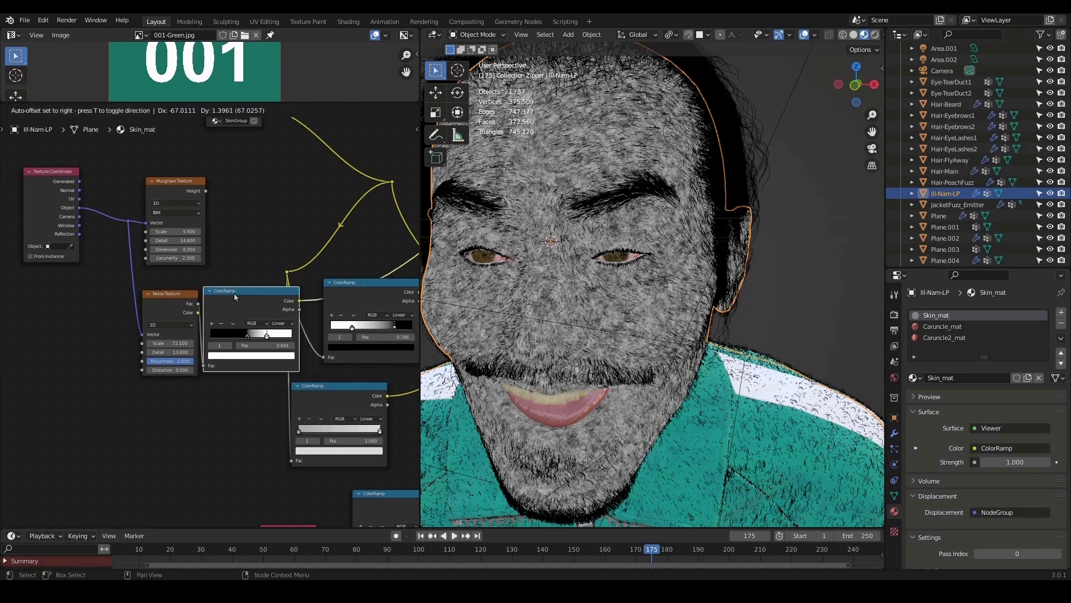
left_click_drag(154, 296, 110, 298)
left_click_drag(217, 289, 201, 290)
scroll(175, 208, "up", 1)
left_click_drag(171, 169, 168, 162)
scroll(202, 229, "up", 2)
middle_click_drag(207, 235, 241, 278)
left_click_drag(260, 324, 246, 315)
scroll(244, 316, "up", 1)
middle_click_drag(244, 355, 215, 328)
scroll(212, 329, "down", 2)
Duplicate the Noise Texture with its ColorRamp, place the copies below the originals and preview the copied ColorRamp on the face
left_click_drag(261, 396, 128, 253)
scroll(167, 255, "up", 1)
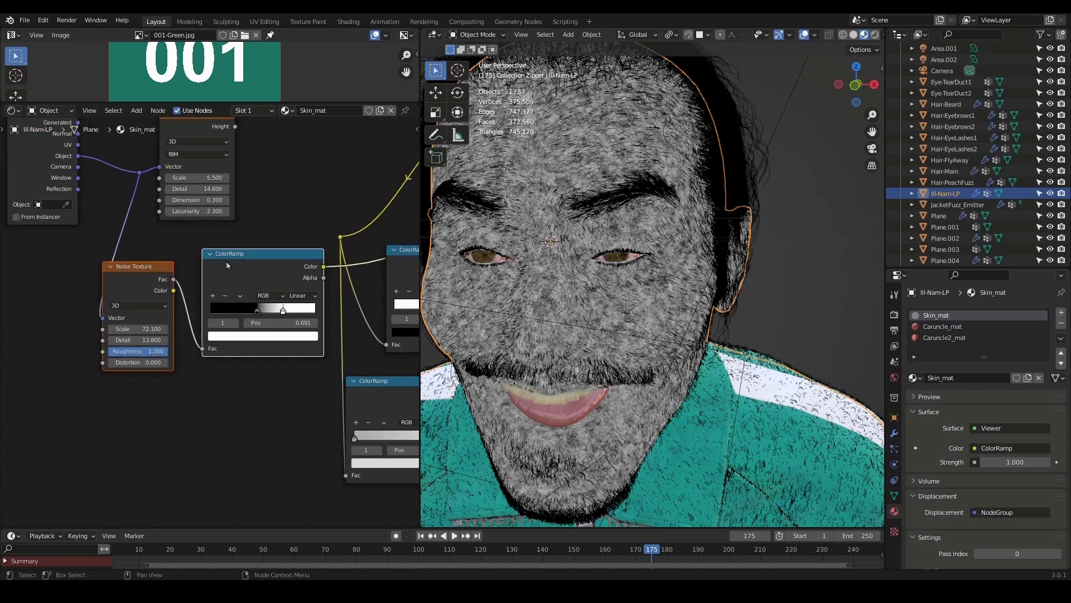
middle_click_drag(228, 269, 226, 259)
key("shift+d")
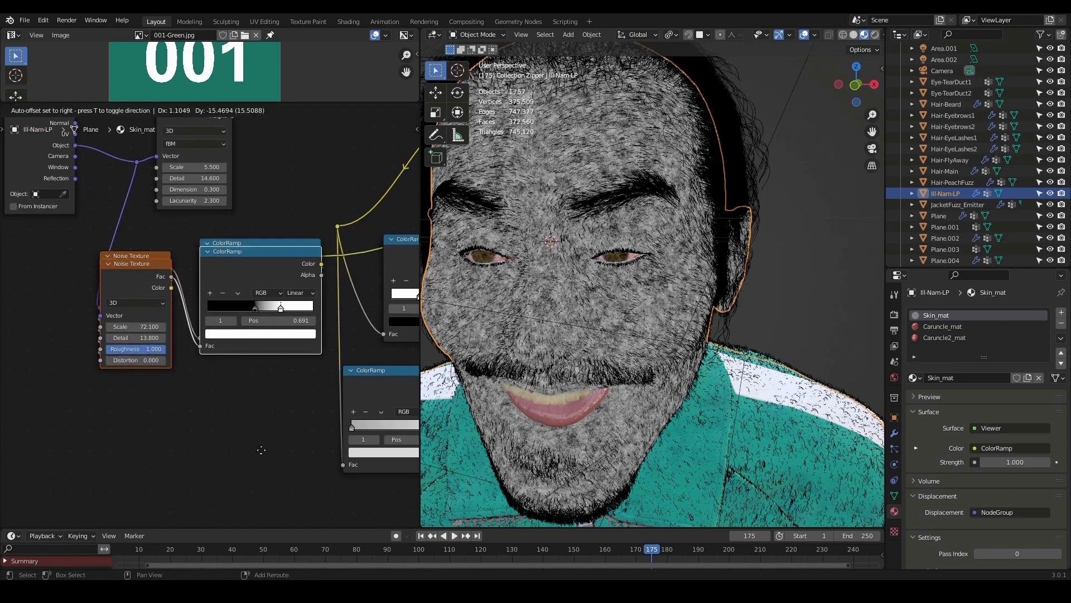
left_click(226, 468)
scroll(242, 376, "up", 1)
middle_click_drag(175, 377, 185, 340)
left_click(240, 343, "ctrl+shift")
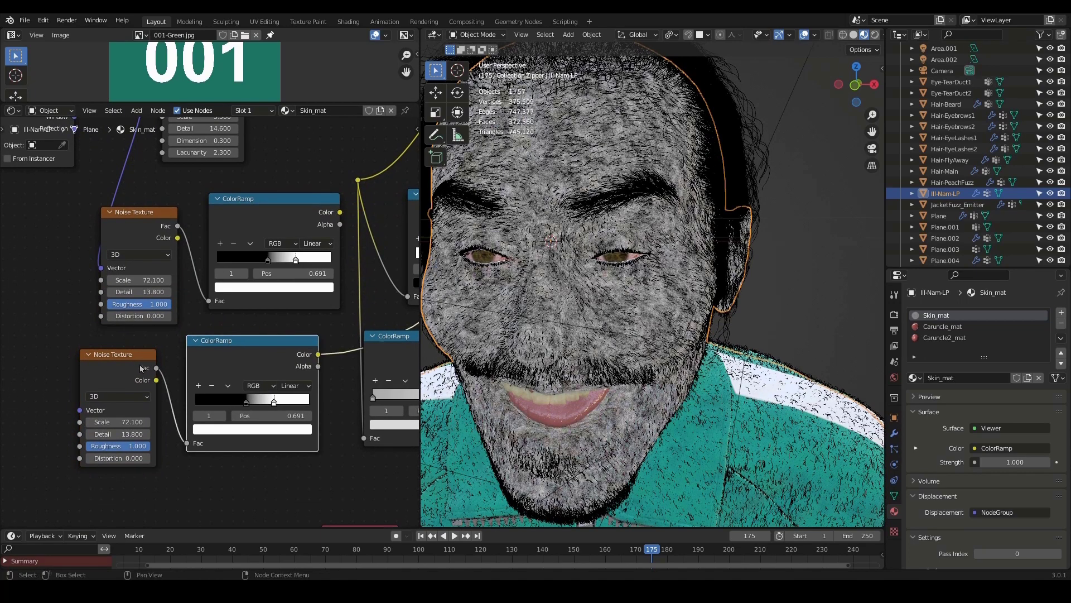
Compare the copied Noise Texture's raw output on the face with the output of its ColorRamp
middle_click_drag(201, 380, 211, 341)
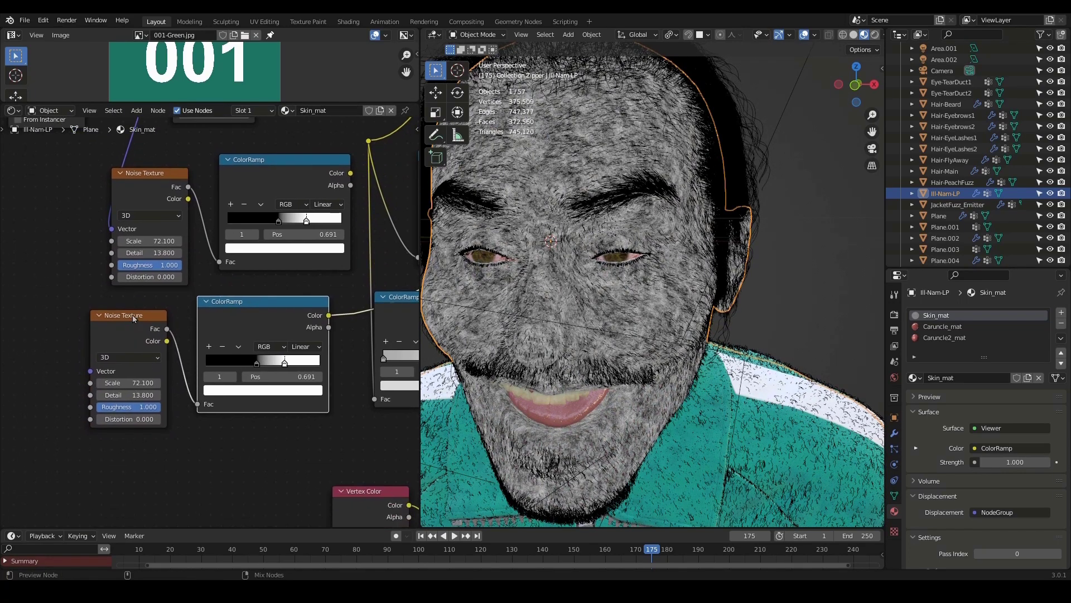
left_click(134, 318, "ctrl+shift")
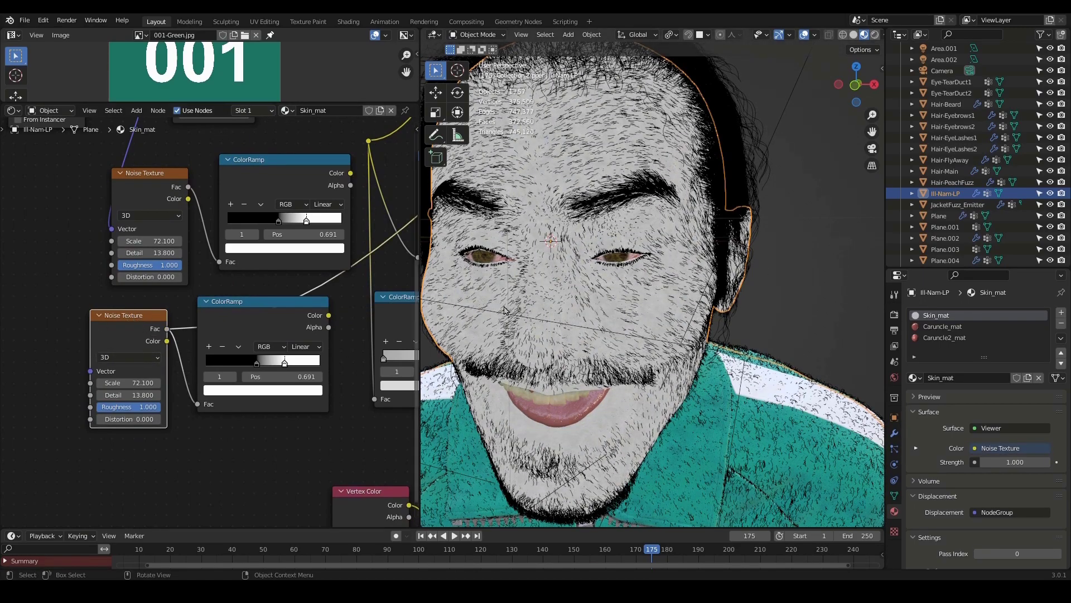
middle_click_drag(636, 319, 614, 362)
scroll(175, 394, "up", 2)
scroll(262, 329, "up", 1)
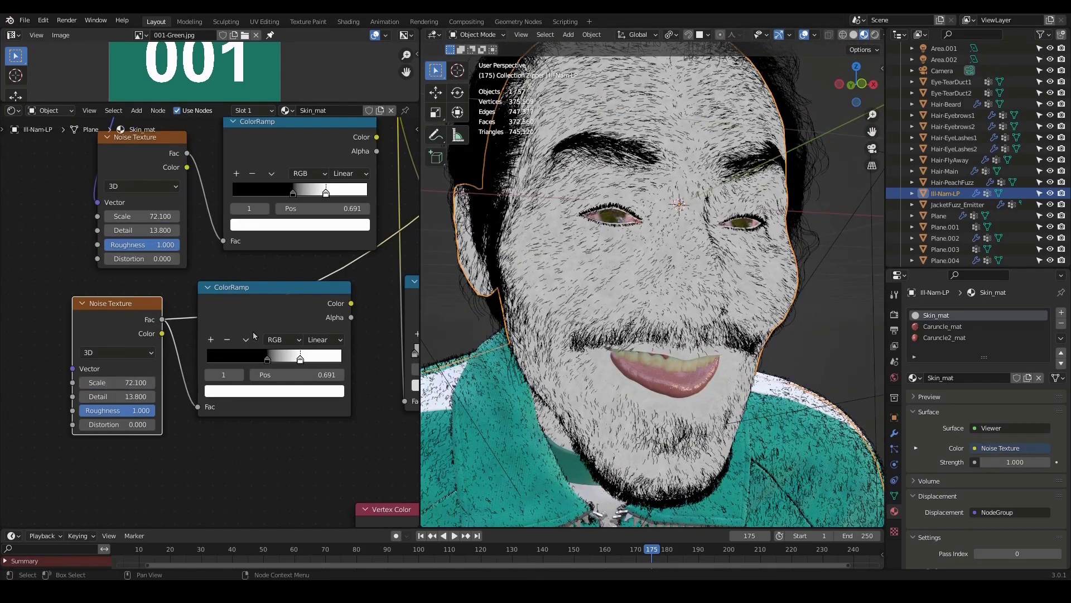
left_click(281, 289)
left_click(265, 300, "ctrl+shift")
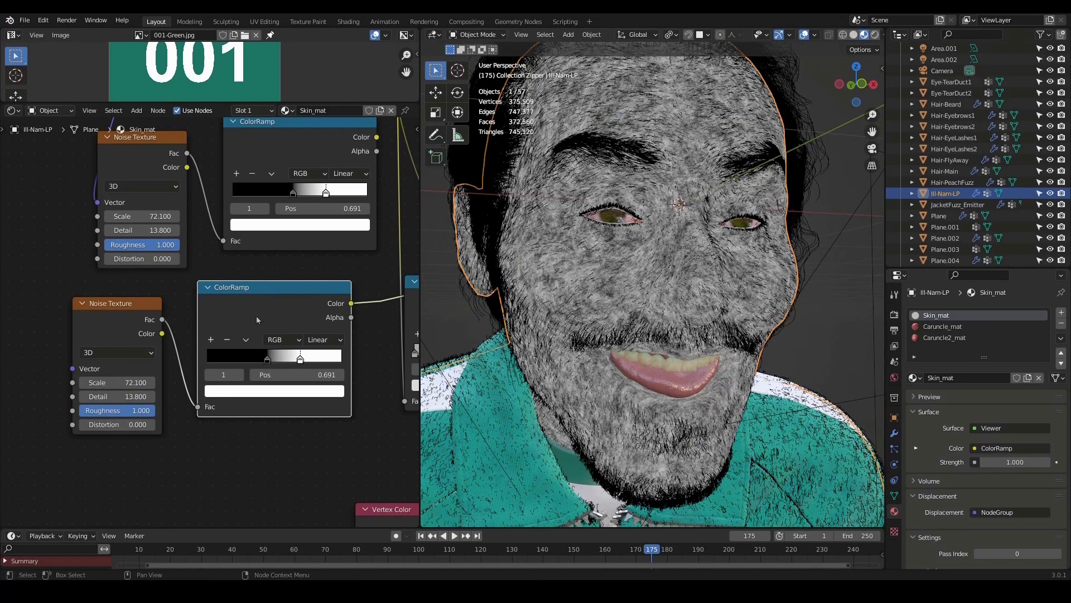
Set the copied Noise Texture's Scale to 58.500 and connect the Texture Coordinate's Object output to its Vector input
left_click_drag(117, 382, 87, 383)
scroll(106, 214, "down", 3)
middle_click_drag(105, 213, 207, 314)
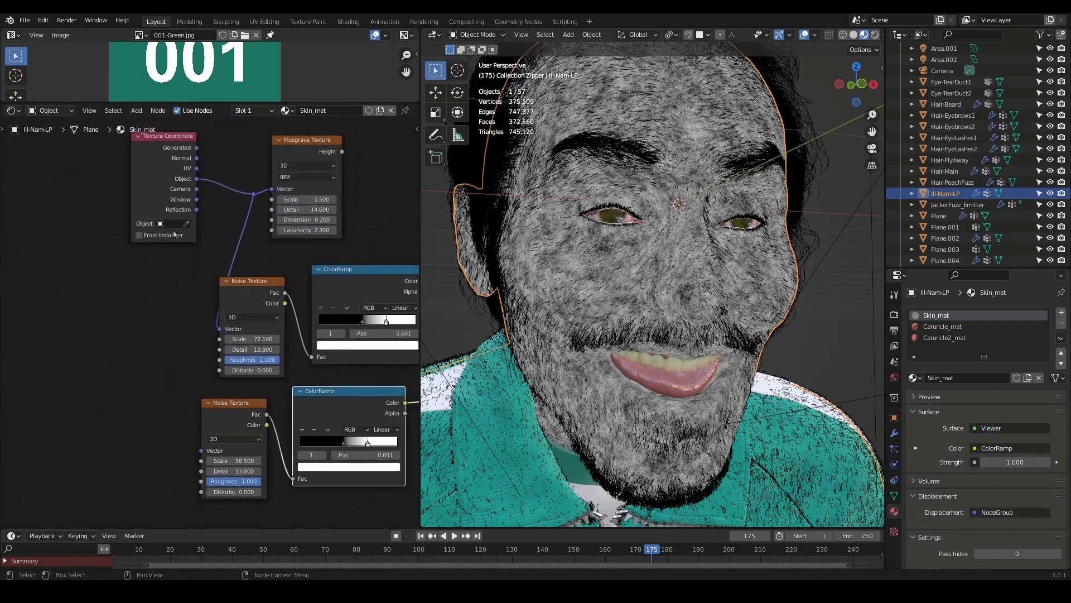
left_click_drag(162, 136, 100, 146)
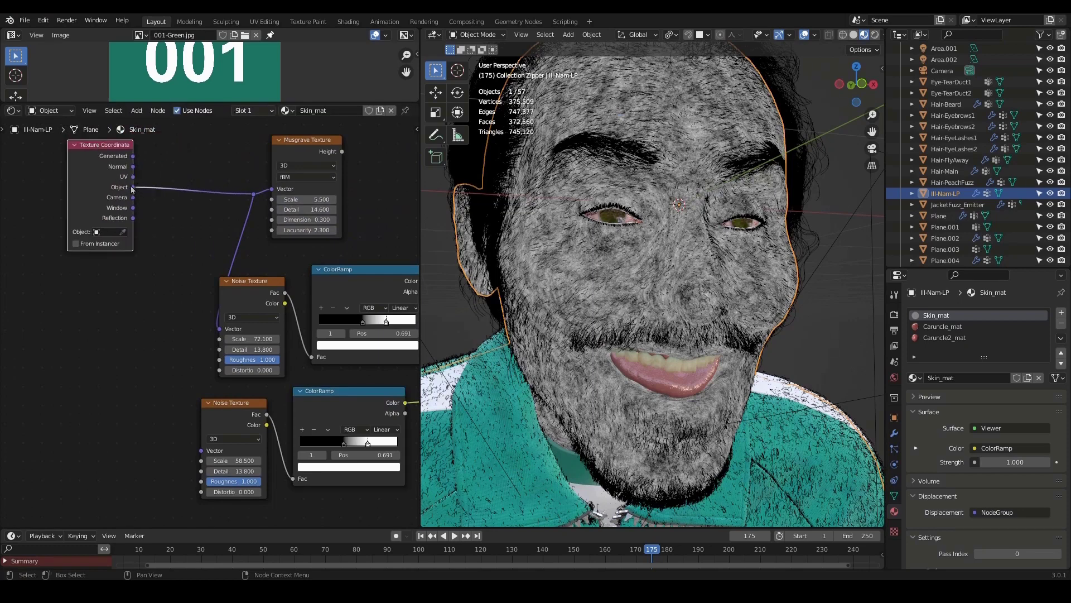
mouse_move(133, 187)
left_mouse_down()
mouse_move(148, 334)
mouse_move(202, 454)
left_mouse_up()
middle_click_drag(289, 421, 252, 346)
scroll(207, 325, "up", 3)
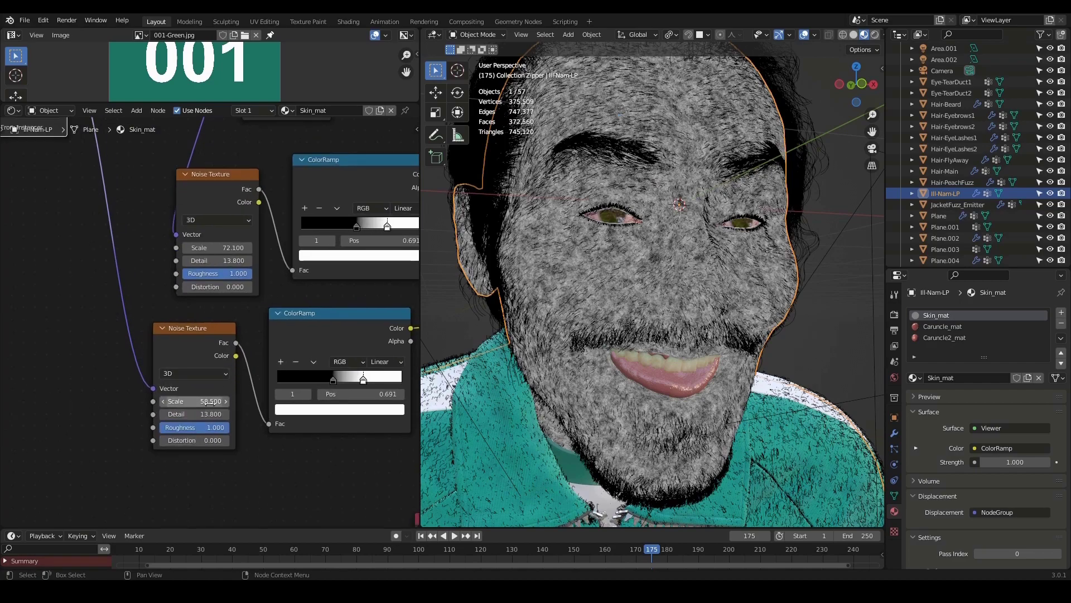
Set the upper Noise Texture's Scale to 85.000, and the lower one's Scale to 36.000 and Detail to 15.000
left_click_drag(209, 402, 156, 402)
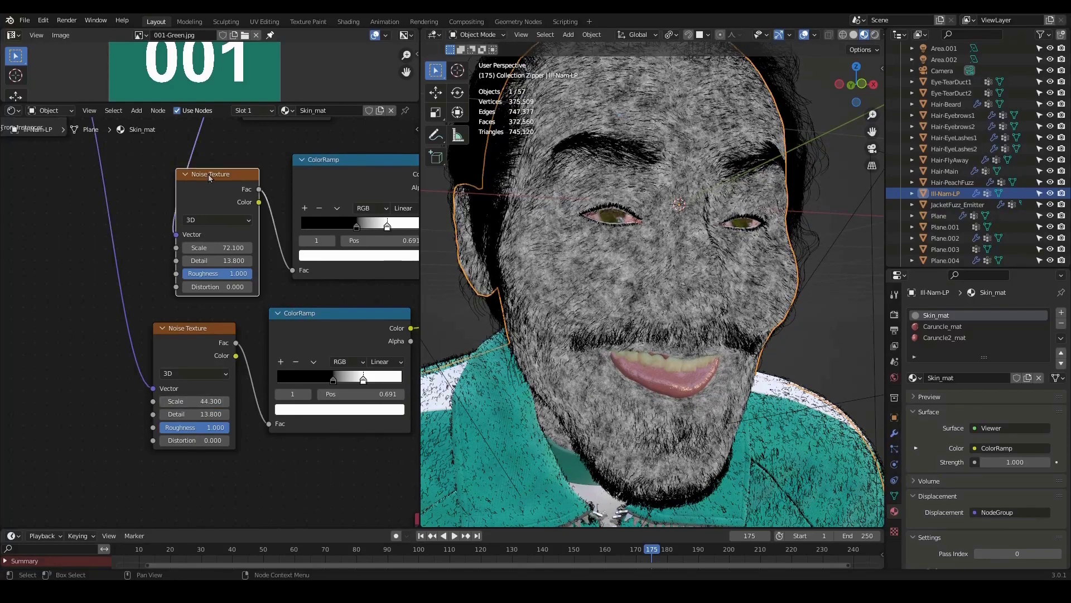
left_click_drag(209, 174, 192, 161)
left_click_drag(204, 238, 208, 237)
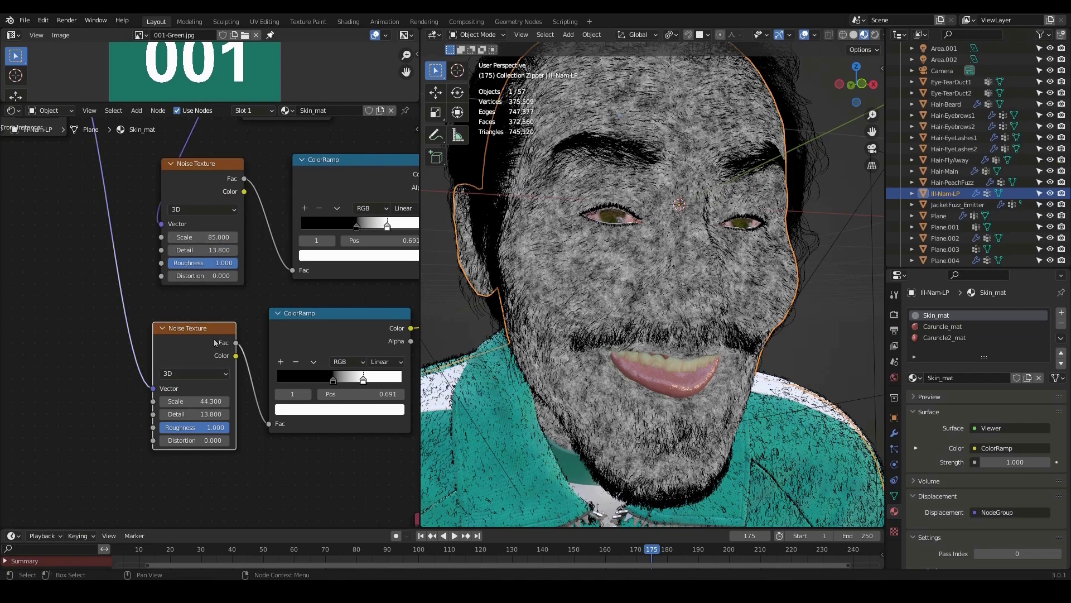
scroll(210, 340, "up", 1)
left_click_drag(197, 421, 181, 422)
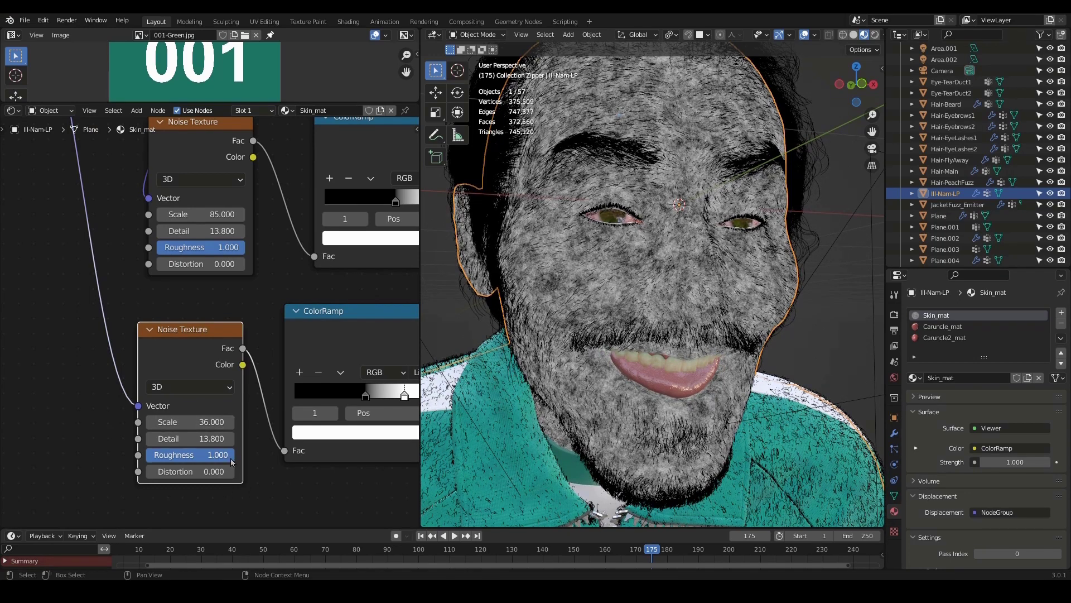
left_click_drag(204, 440, 210, 439)
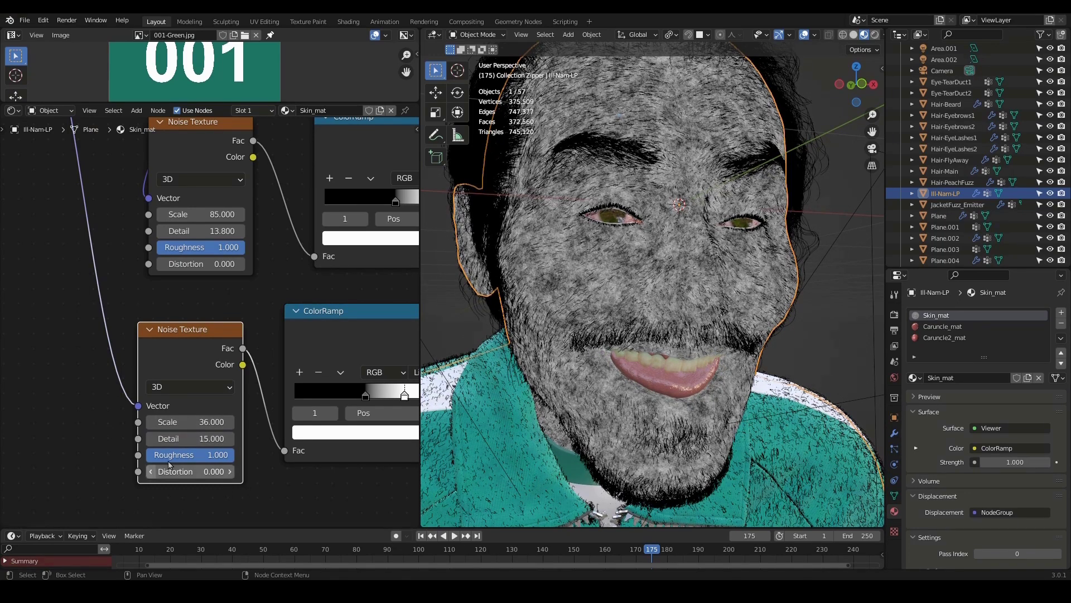
Nudge the upper Noise Texture slightly left and maximize the node editor to show the whole skin material
scroll(337, 337, "down", 1)
middle_click_drag(337, 336, 251, 429)
scroll(272, 387, "down", 2)
scroll(250, 429, "down", 2)
left_click_drag(145, 285, 137, 285)
scroll(357, 359, "down", 2)
middle_click_drag(357, 358, 278, 369)
scroll(416, 398, "down", 1)
key("ctrl+space")
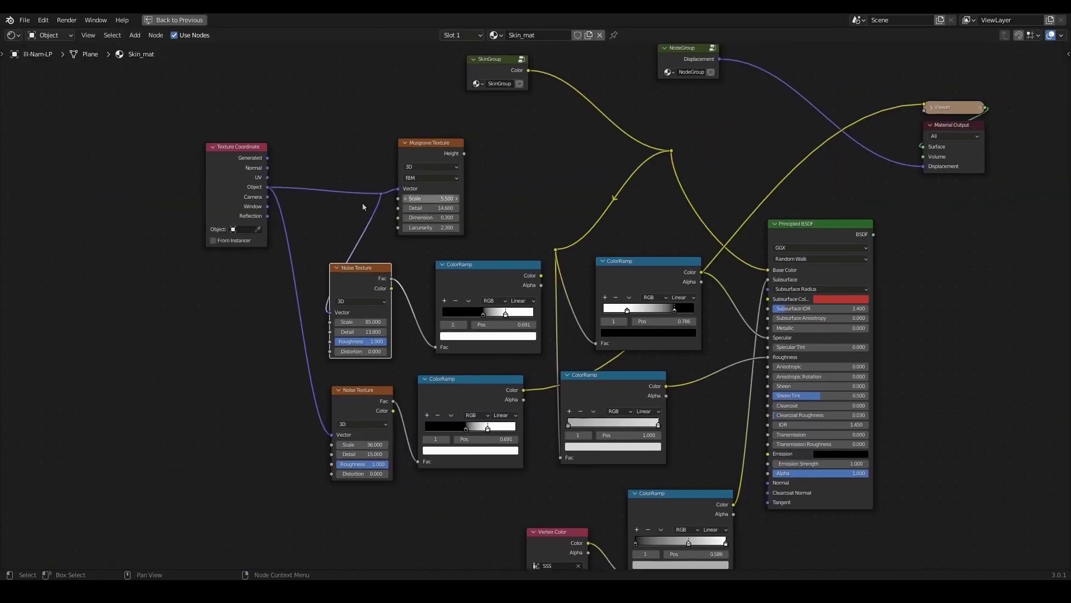
Move the Texture Coordinate, Musgrave, Noise and new ColorRamp nodes left, making room before the material's existing ColorRamps
left_click_drag(179, 128, 495, 466)
left_click(388, 241)
left_click_drag(208, 133, 518, 465)
left_click_drag(481, 269, 376, 265)
left_click(445, 171)
middle_click_drag(445, 174, 449, 196)
scroll(226, 206, "up", 1)
mouse_move(179, 96)
left_mouse_down()
mouse_move(287, 237)
mouse_move(150, 239)
mouse_move(413, 246)
mouse_move(223, 499)
mouse_move(171, 368)
left_mouse_up()
key("Escape")
Add a Mix color node in the free space to the right of the Musgrave Texture
middle_click_drag(426, 190, 456, 183)
key("shift+a")
left_click(457, 181)
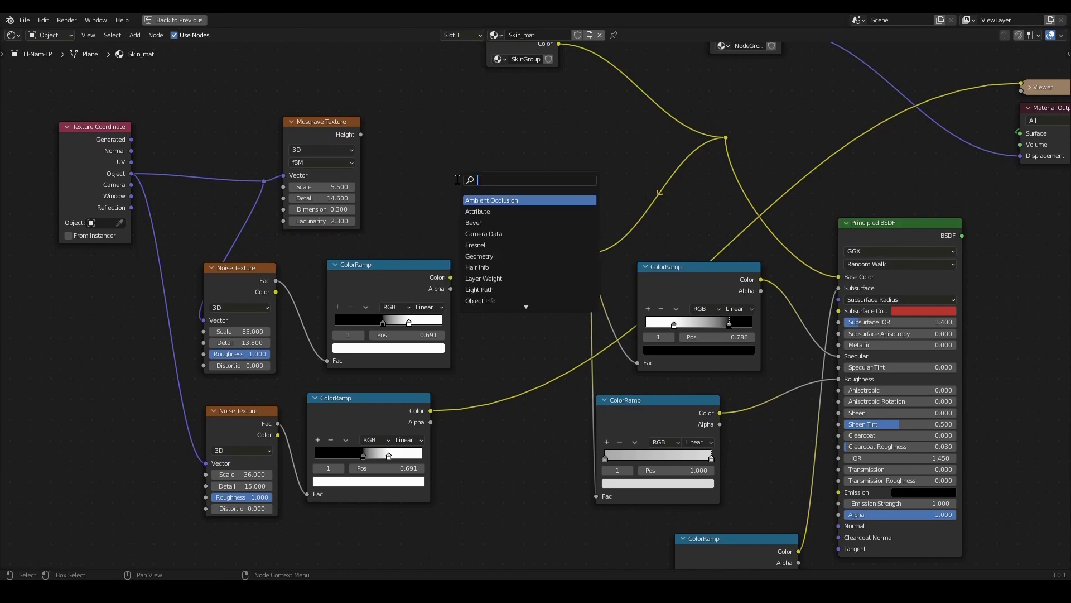
type("mix")
key("Return")
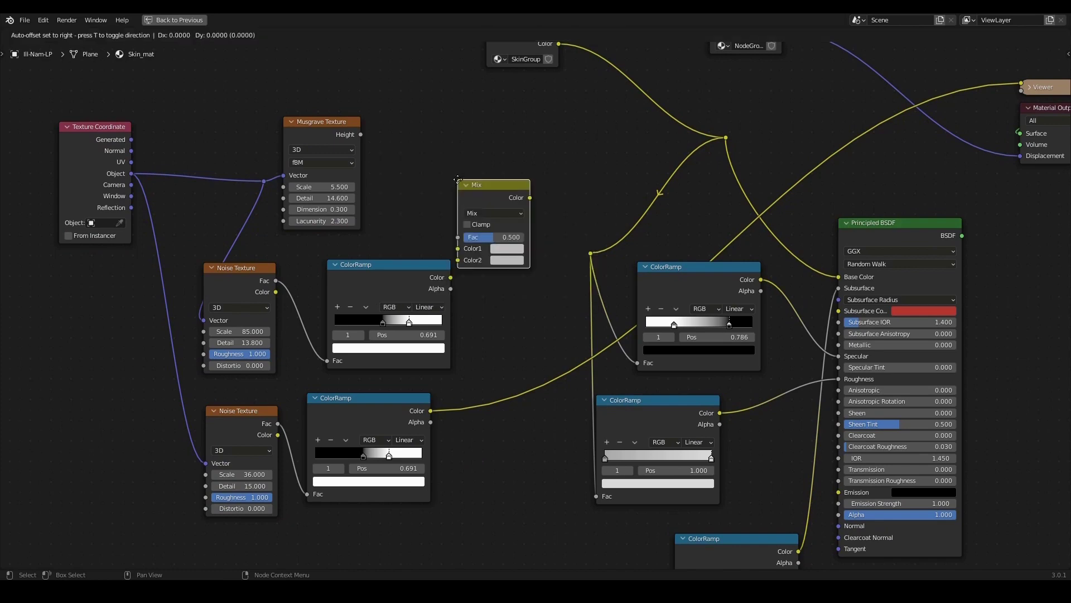
left_click(482, 144)
Connect the upper noise ColorRamp to the Mix node's Color1 and the lower noise ColorRamp to its Color2
scroll(465, 240, "up", 1)
mouse_move(406, 269)
middle_mouse_down()
mouse_move(480, 270)
mouse_move(397, 274)
middle_mouse_up()
scroll(399, 280, "up", 1)
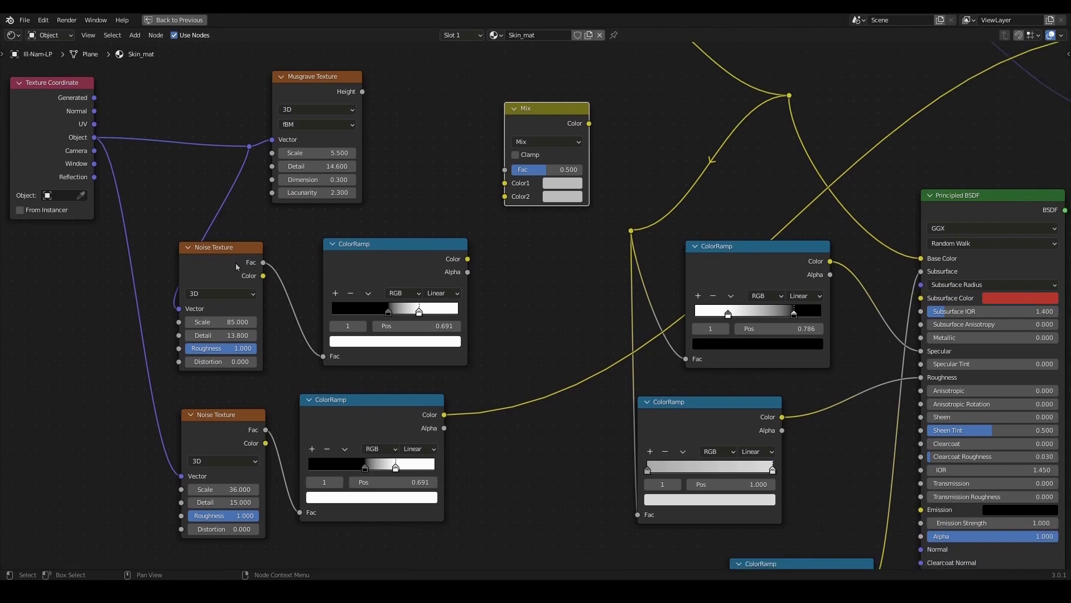
left_click_drag(468, 259, 505, 183)
left_click_drag(327, 395, 340, 394)
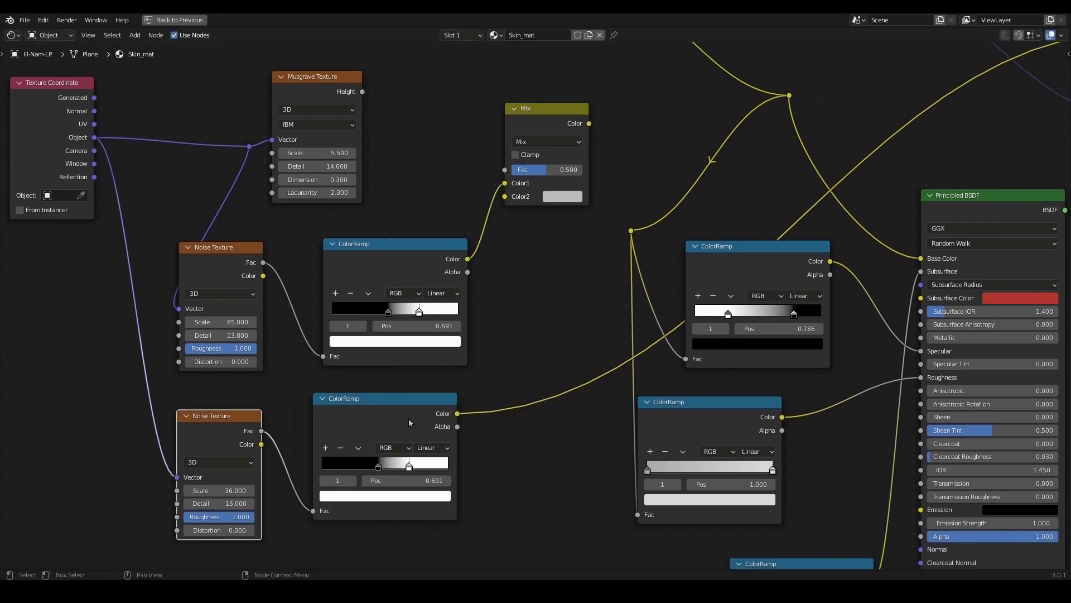
left_click_drag(459, 413, 507, 197)
Connect the Musgrave Texture's Height output to the Mix node's Fac input
middle_click_drag(452, 227, 519, 289)
scroll(439, 245, "up", 1)
left_click_drag(388, 125, 587, 225)
scroll(441, 145, "up", 1)
scroll(581, 219, "down", 2)
scroll(568, 234, "up", 1)
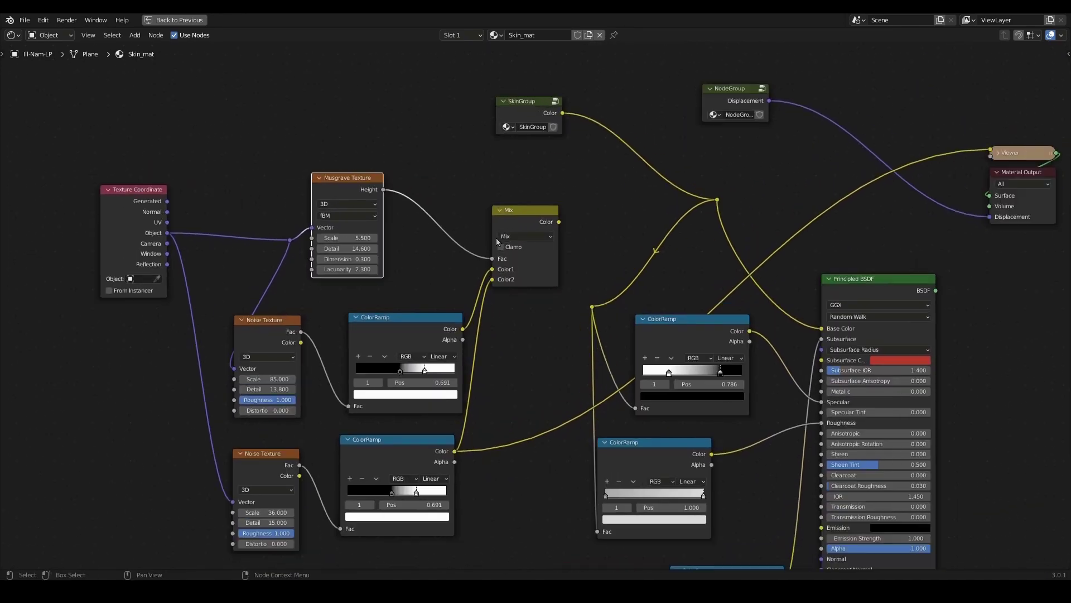
middle_click_drag(497, 243, 457, 237)
middle_click_drag(580, 256, 666, 238)
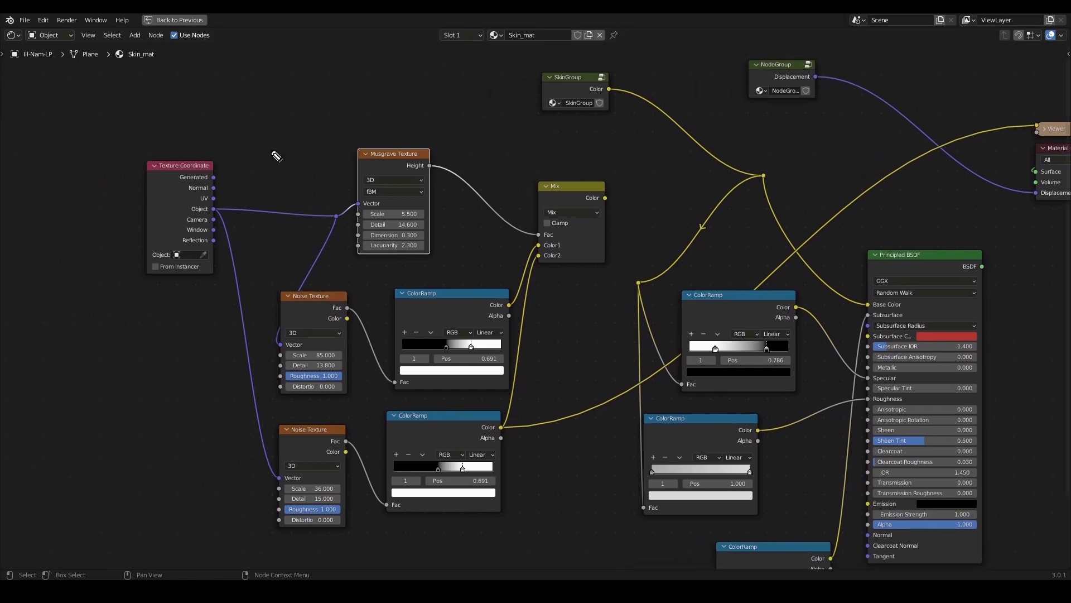
left_click_drag(138, 123, 627, 159)
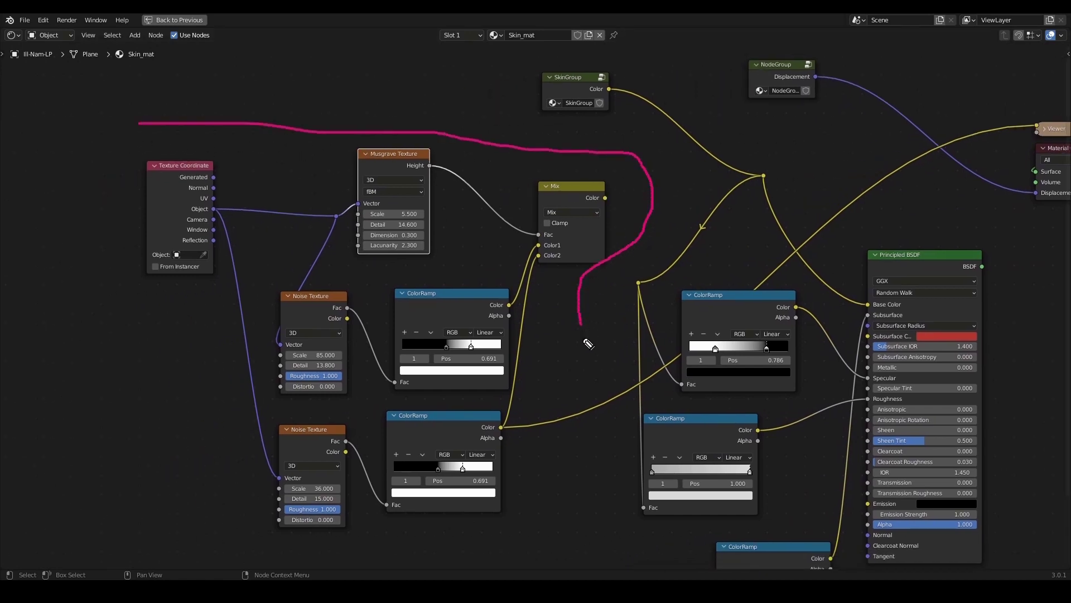
mouse_move(589, 357)
left_mouse_down()
mouse_move(535, 486)
mouse_move(274, 515)
mouse_move(121, 405)
left_mouse_up()
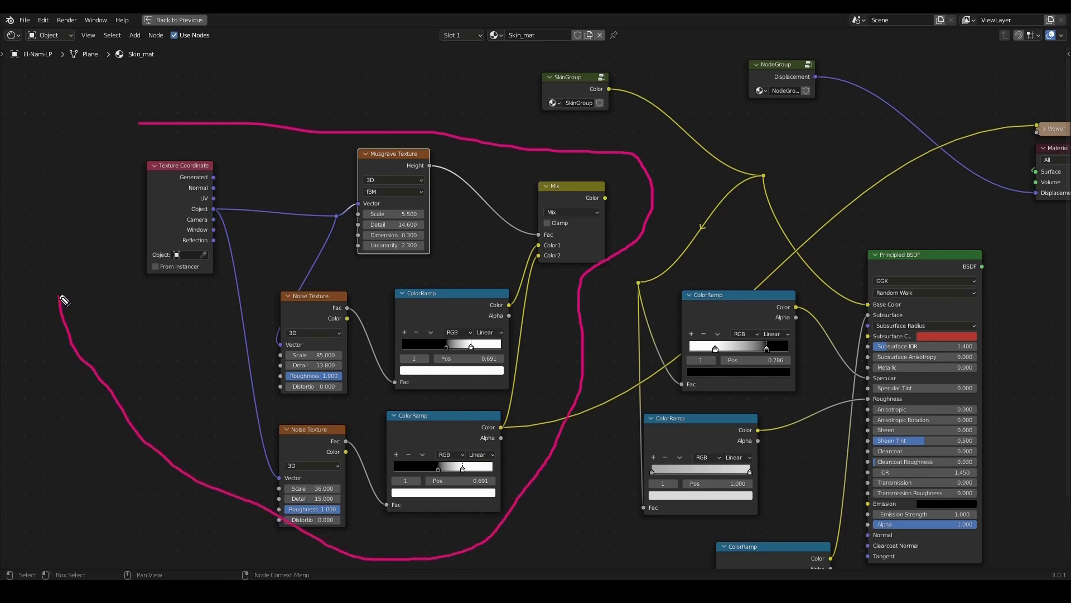
mouse_move(62, 292)
left_mouse_down()
mouse_move(222, 106)
mouse_move(322, 116)
left_mouse_up()
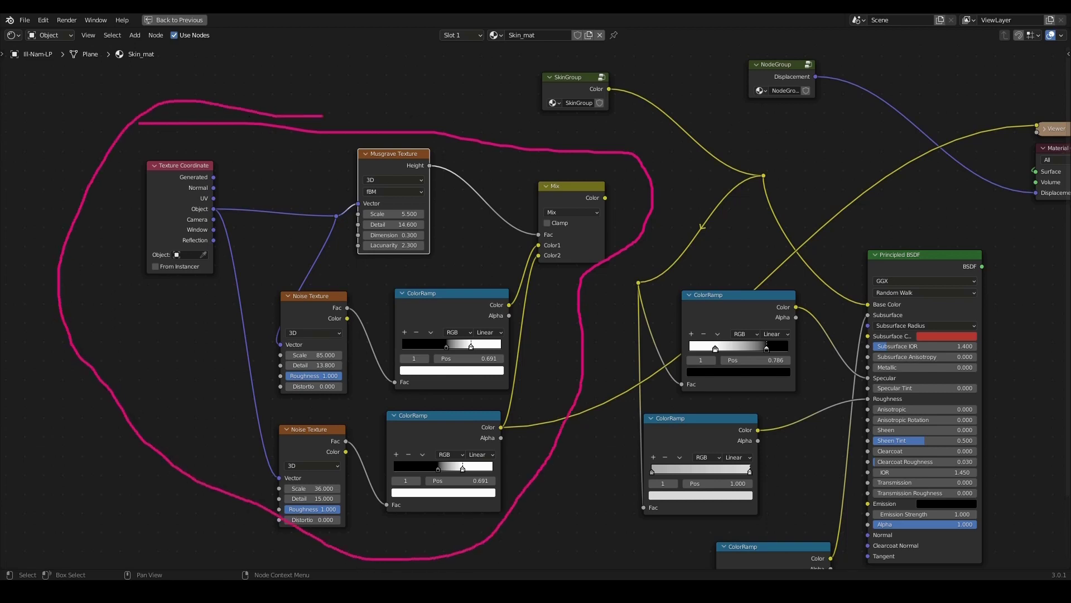
mouse_move(509, 72)
left_mouse_down()
mouse_move(658, 109)
mouse_move(499, 94)
mouse_move(551, 58)
left_mouse_up()
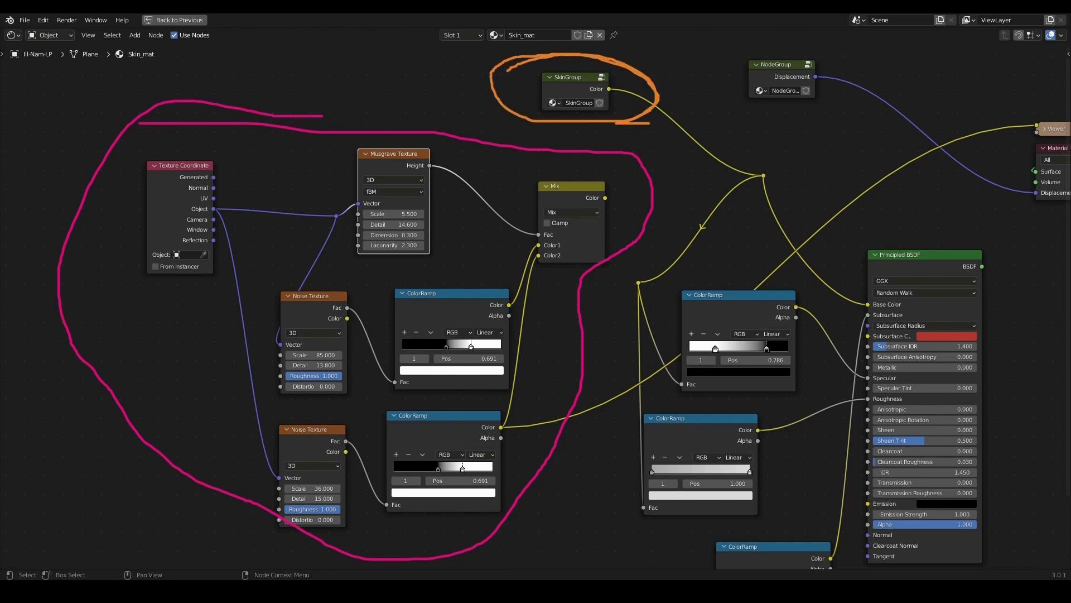
key("Escape")
Add a second Mix color node and insert it into the link coming from SkinGroup's Color output
mouse_move(645, 186)
middle_mouse_down()
mouse_move(613, 215)
mouse_move(622, 198)
mouse_move(614, 202)
middle_mouse_up()
scroll(613, 215, "up", 1)
key("shift+a")
left_click(588, 209)
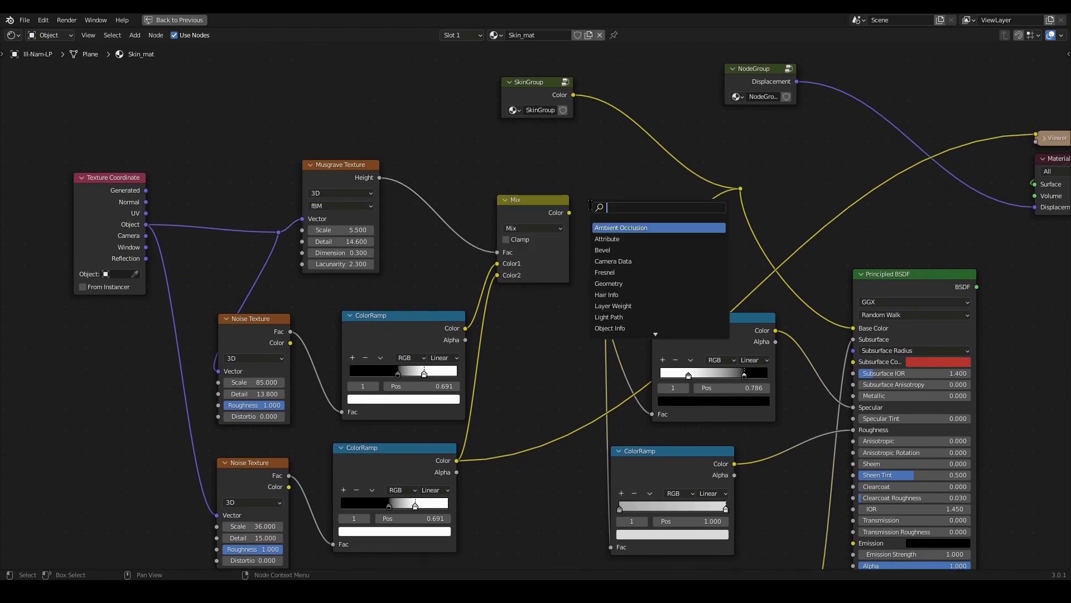
type("mix")
key("Return")
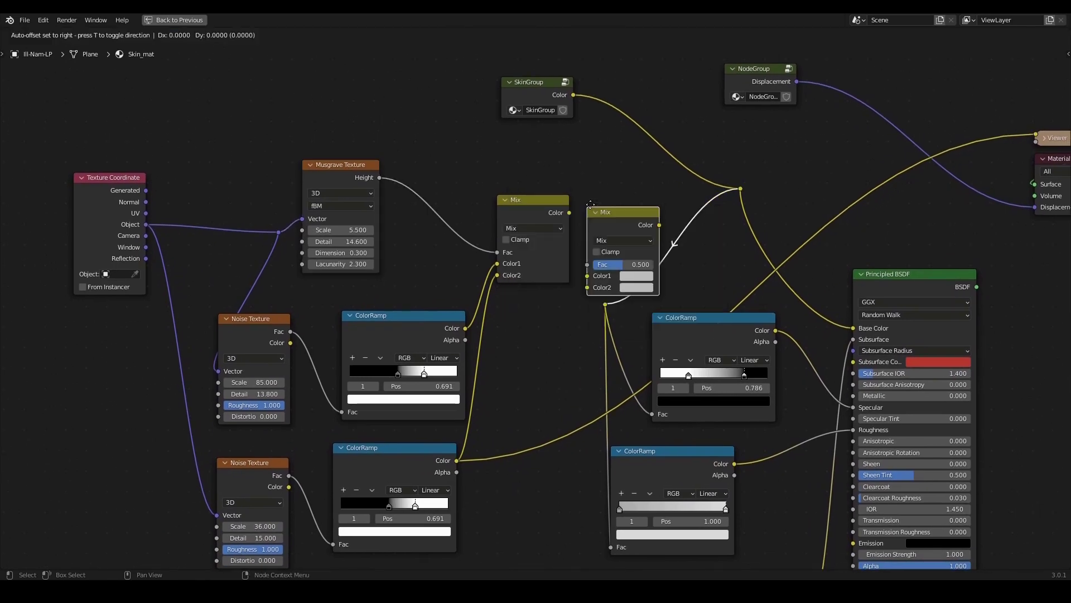
left_click(618, 84)
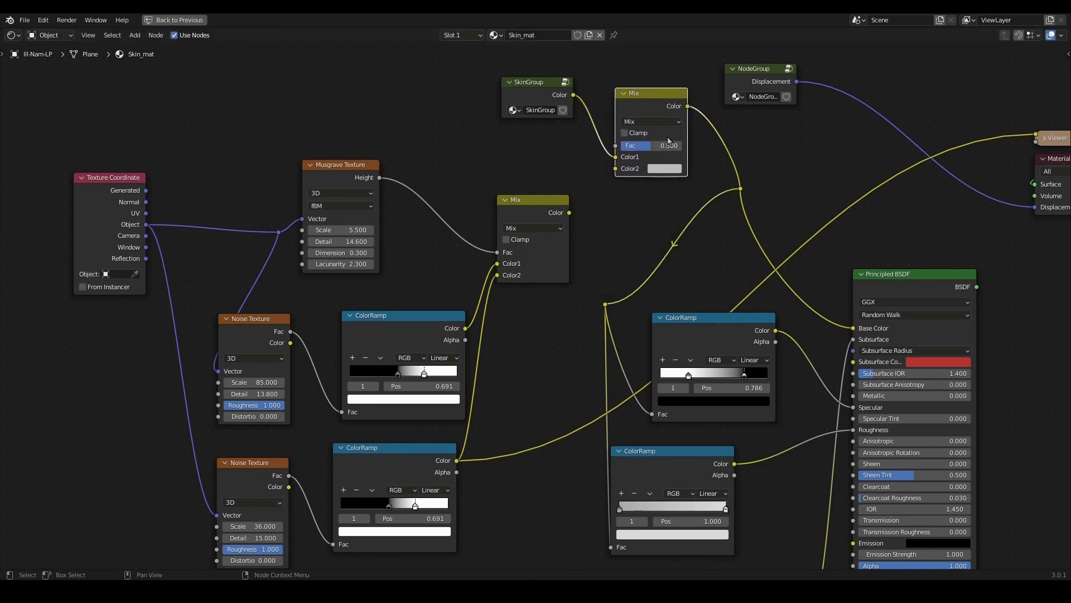
Connect the noise Mix node's Color output to the second Mix node's Color2 and restore the full workspace layout
middle_click_drag(668, 216, 599, 331)
scroll(608, 276, "up", 3)
left_click(516, 318)
scroll(517, 315, "up", 1)
left_click_drag(517, 315, 611, 259)
middle_click_drag(664, 308, 654, 309)
key("ctrl+space")
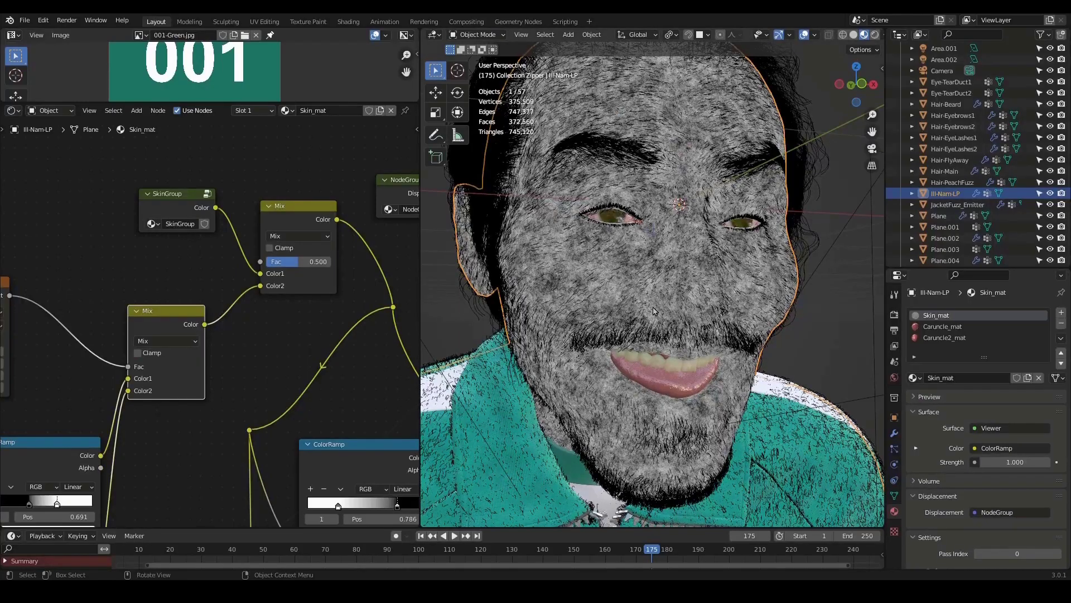
Preview the Principled BSDF shader on the face instead of the noise ColorRamp
middle_click_drag(316, 280, 267, 312)
middle_click_drag(332, 352, 244, 327)
scroll(243, 327, "down", 2)
left_click(368, 356, "ctrl+shift")
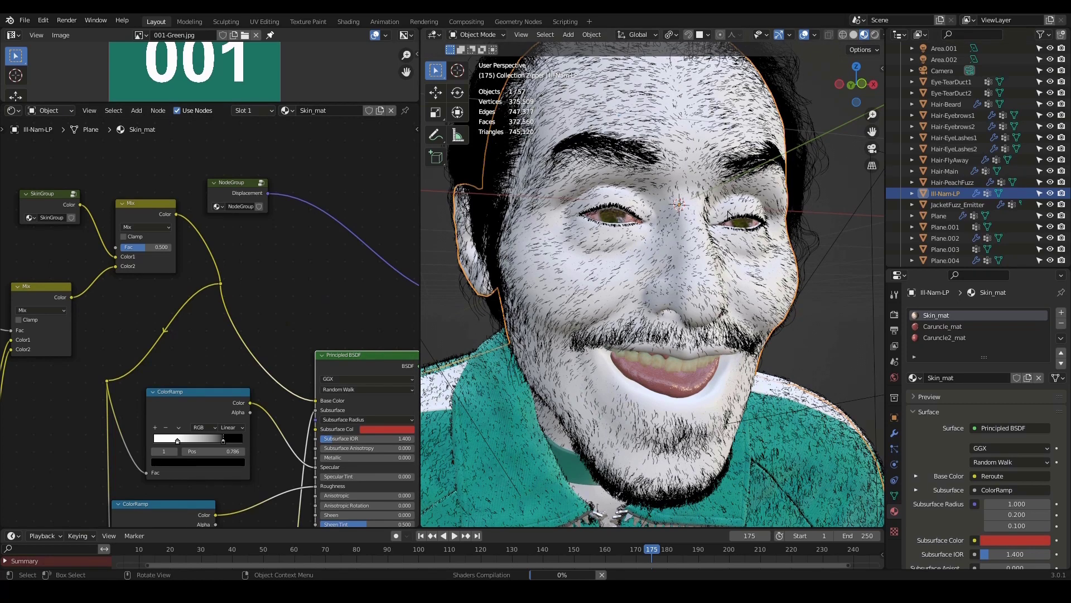
Set the blending mode of the Mix node after SkinGroup to Overlay
scroll(279, 309, "up", 4)
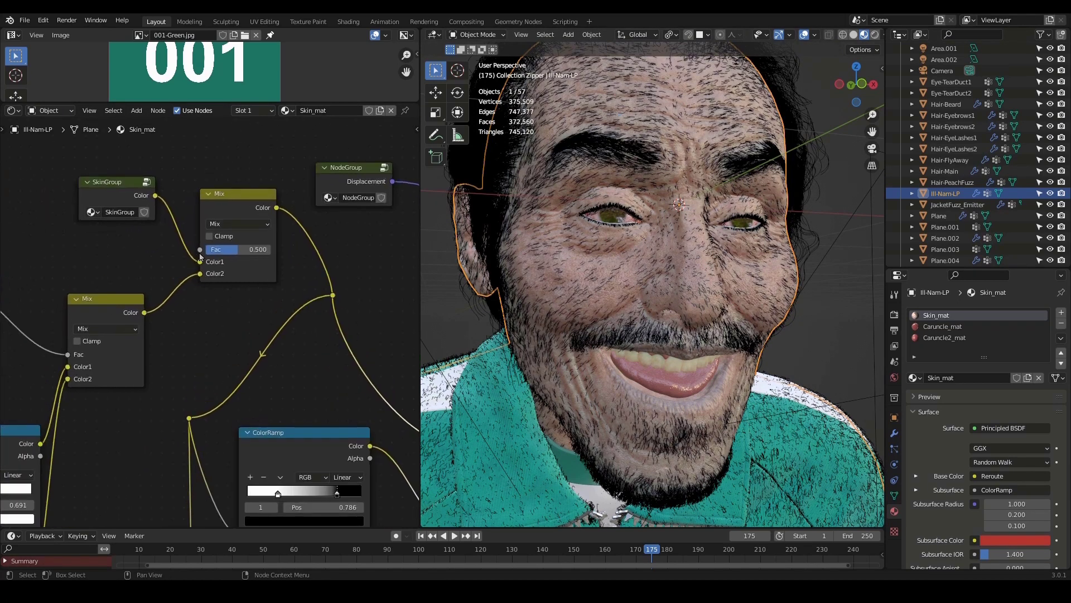
left_click_drag(285, 235, 283, 235)
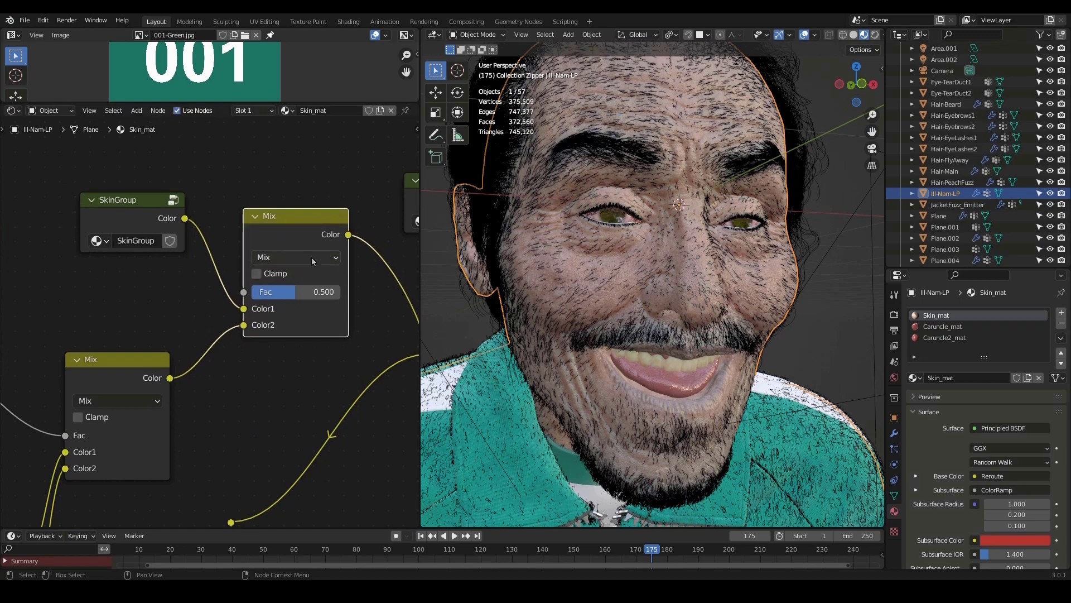
scroll(329, 257, "down", 3)
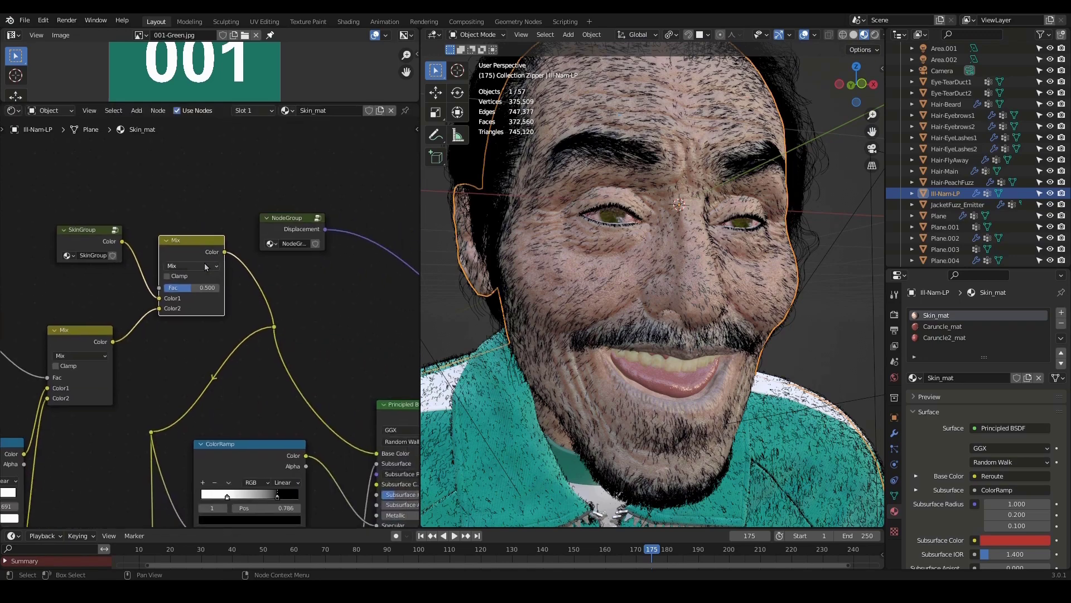
left_click(205, 267)
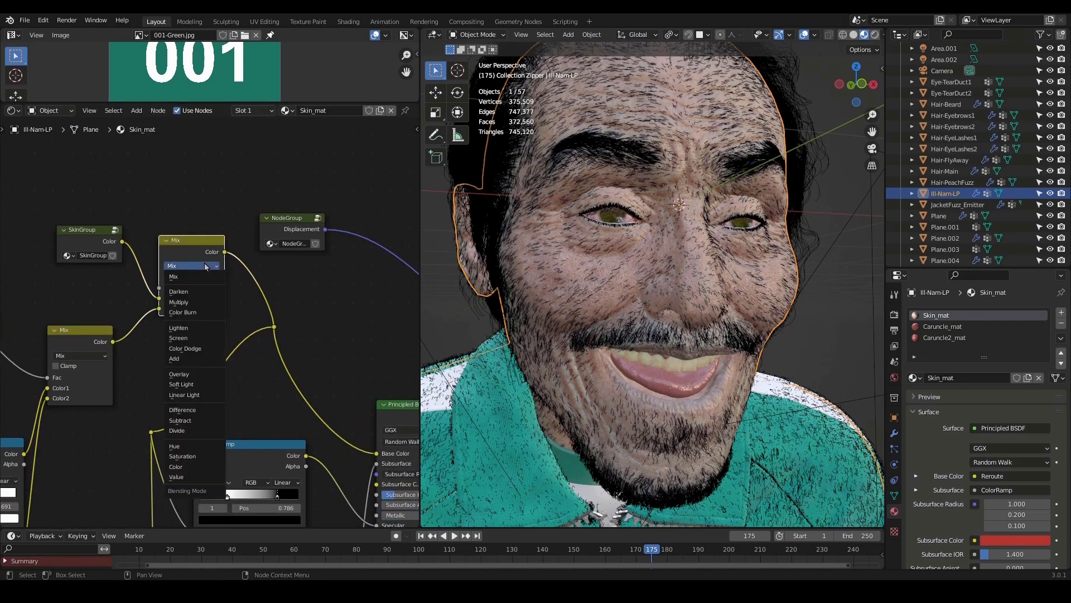
left_click(186, 374)
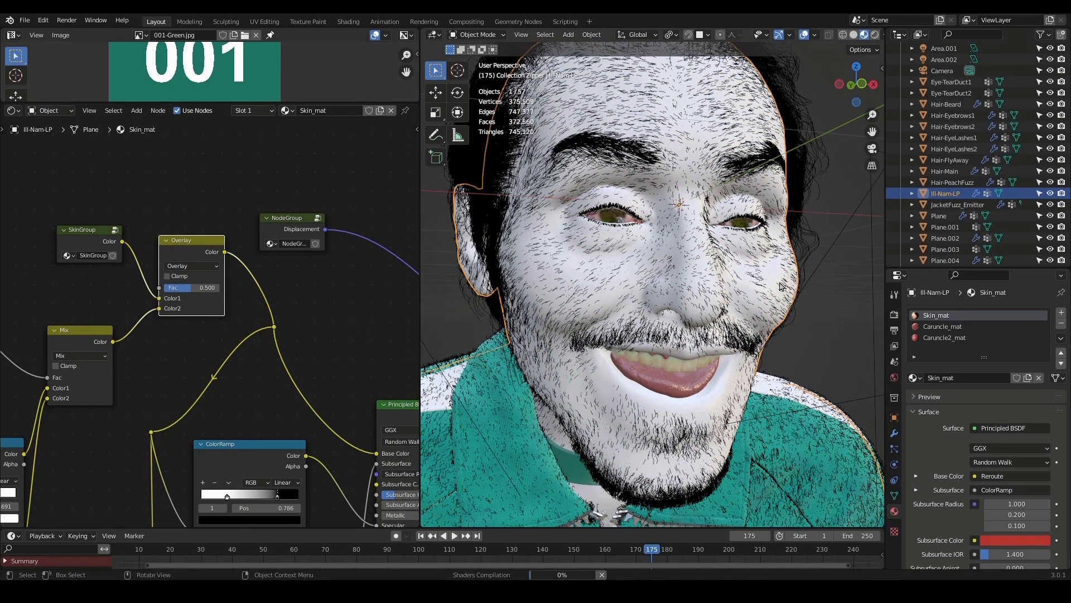
Hide the Hair-PeachFuzz object in the viewport so the bare skin of the face is exposed
middle_click_drag(246, 356, 274, 361)
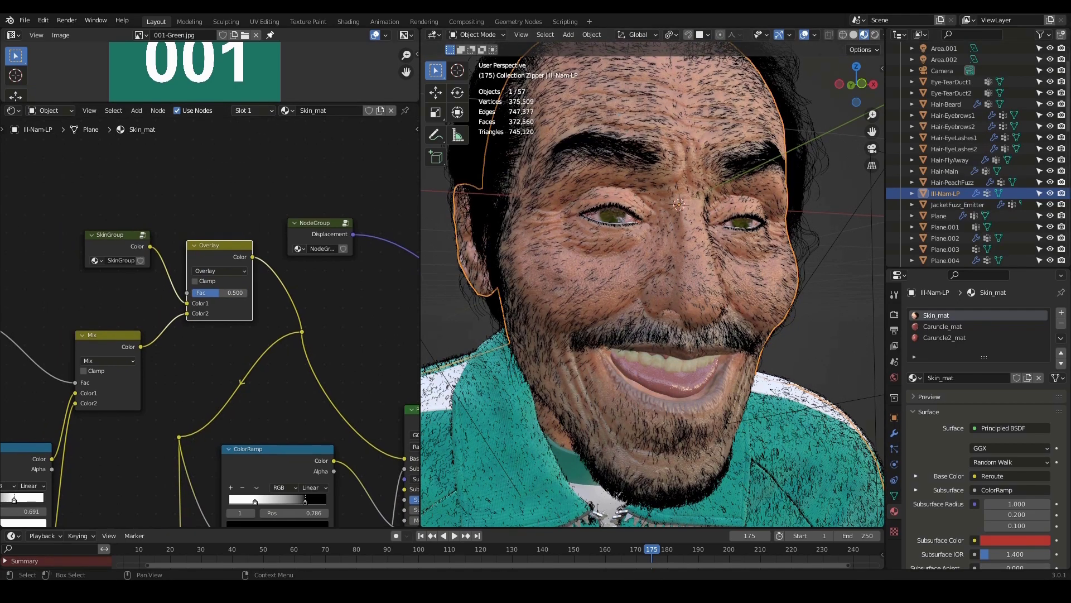
scroll(993, 151, "up", 2)
scroll(1003, 149, "down", 2)
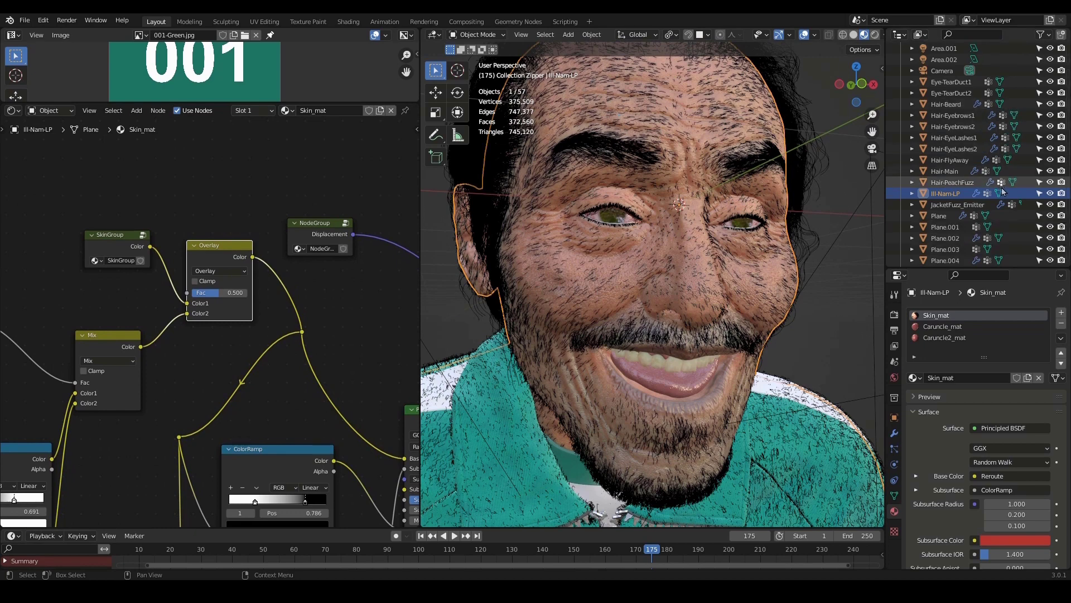
left_click(1050, 183)
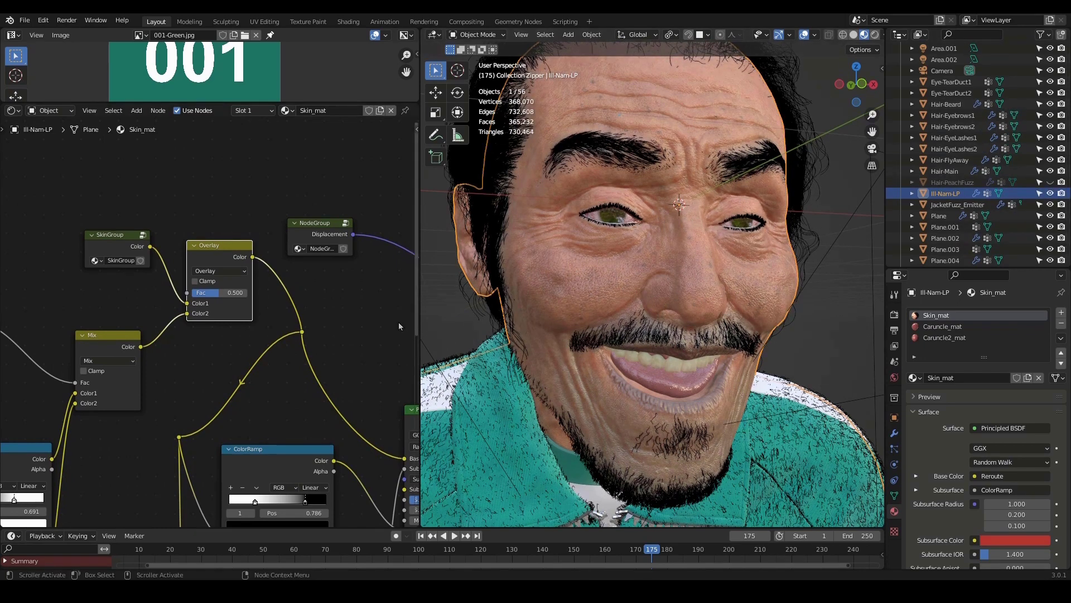
Raise the Overlay node's Fac to 1.000
middle_click_drag(224, 362, 252, 309)
scroll(252, 309, "up", 2)
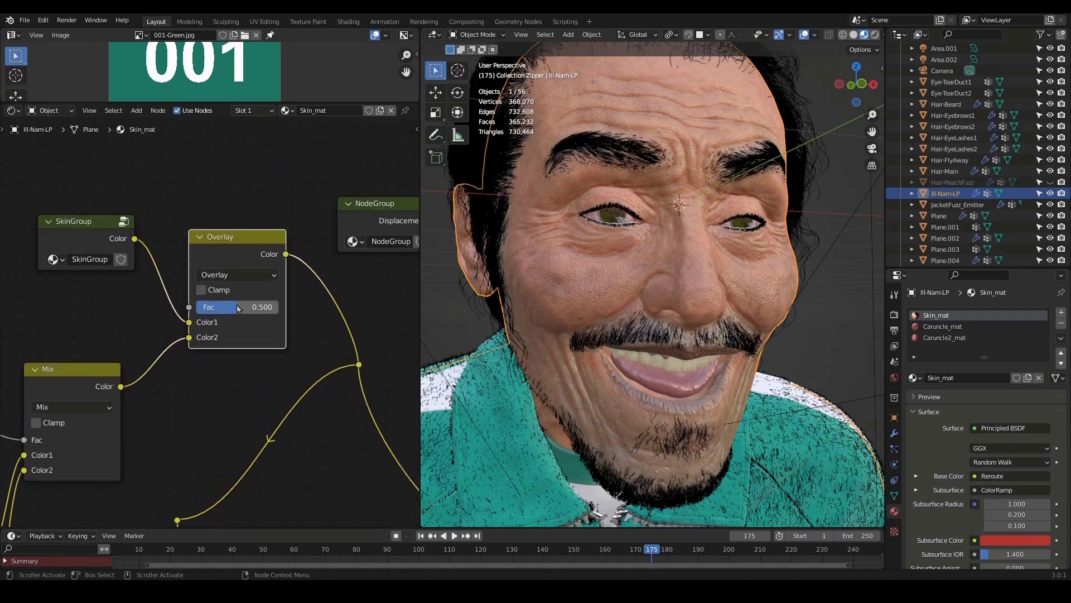
left_click_drag(236, 308, 279, 308)
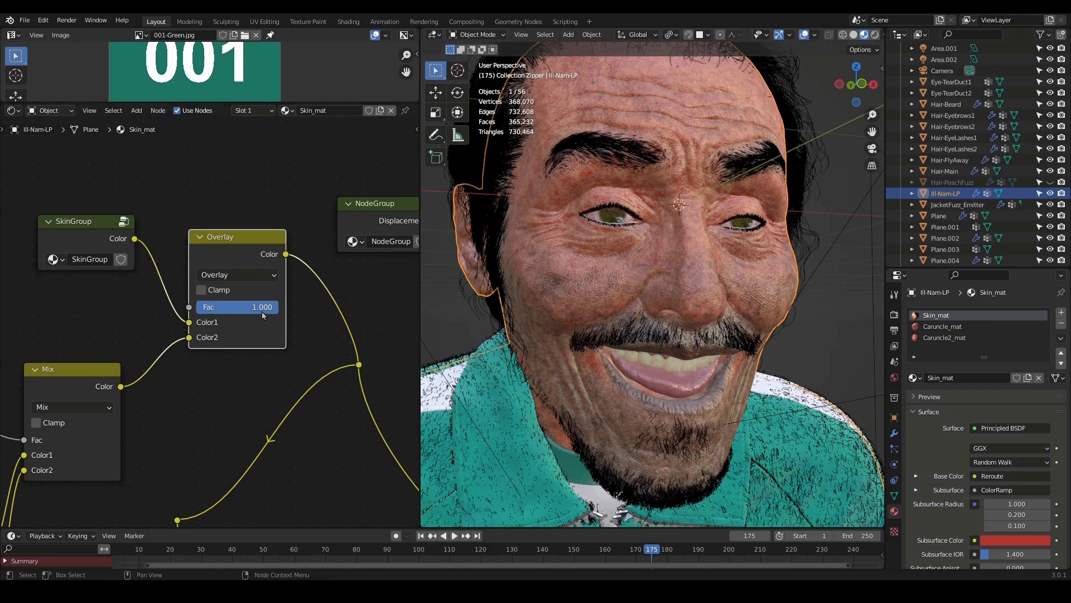
mouse_move(268, 307)
left_mouse_down()
mouse_move(199, 307)
mouse_move(278, 307)
left_mouse_up()
Move the ColorRamp nodes of the two Noise Textures slightly further apart
scroll(212, 324, "down", 5)
middle_click_drag(168, 387, 268, 237)
middle_click_drag(200, 356, 340, 274)
scroll(155, 300, "up", 2)
scroll(271, 276, "up", 2)
middle_click_drag(257, 285, 286, 257)
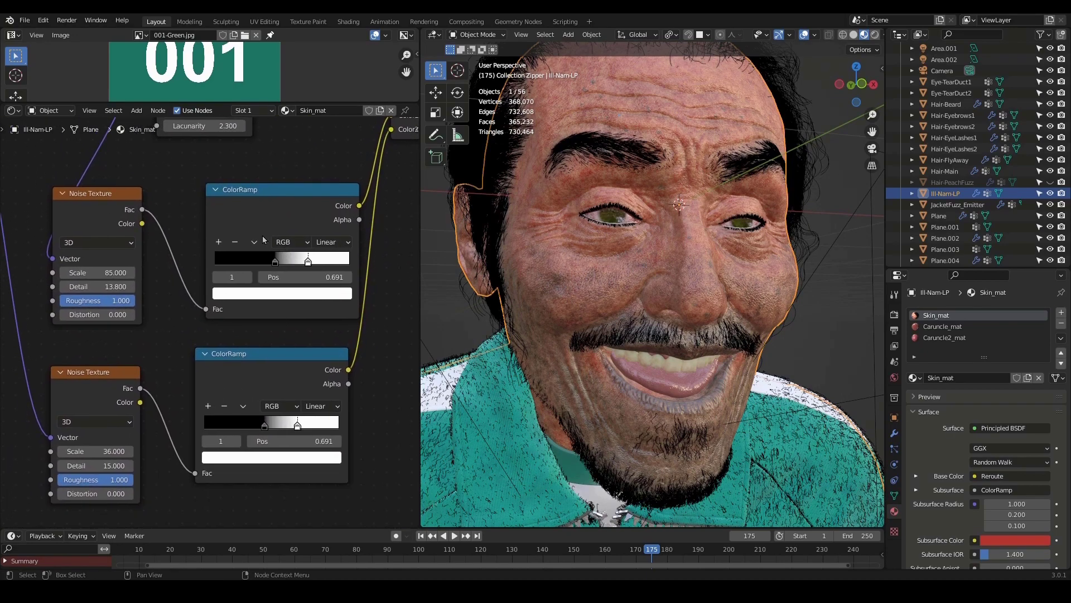
left_click_drag(266, 196, 264, 188)
left_click_drag(260, 361, 262, 366)
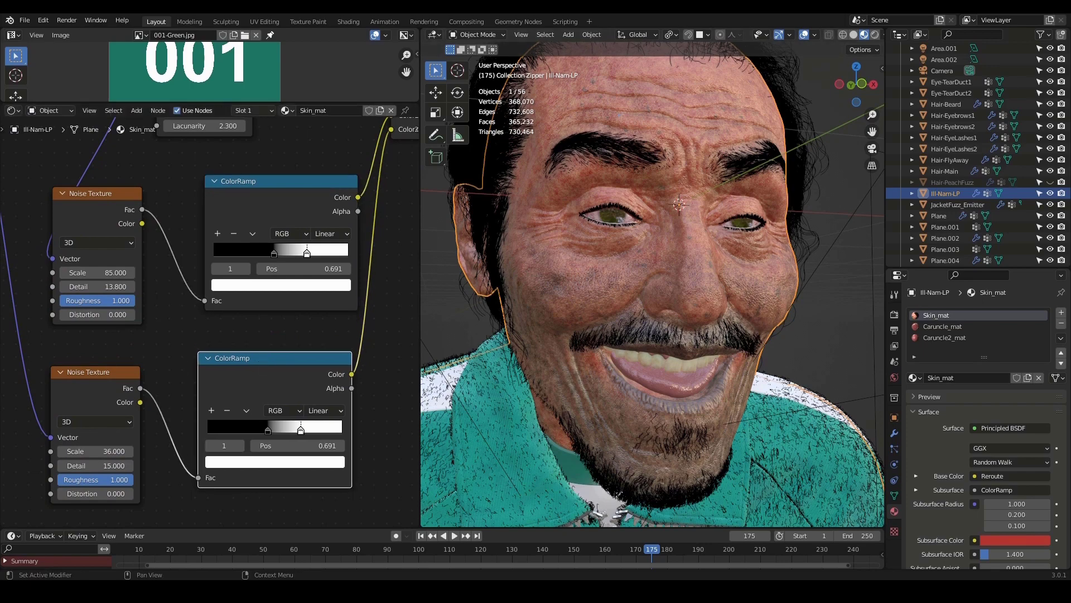
Recolour the black stop of the Scale 85 noise's ColorRamp to dark red with hue 0.012, saturation 0.948 and value 0.248
left_click(274, 253)
left_click(287, 287)
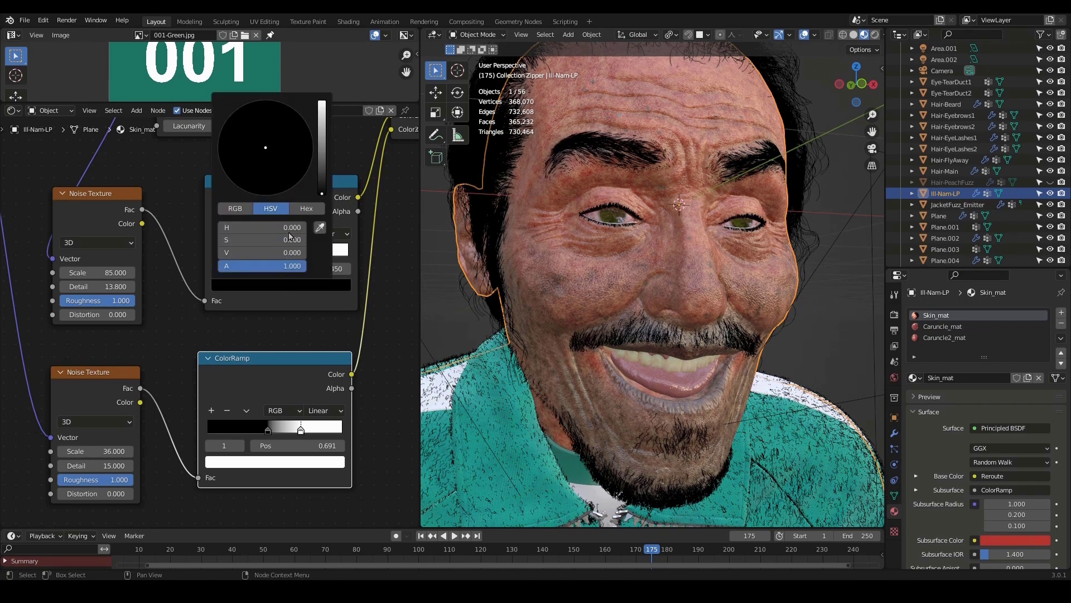
left_click_drag(323, 170, 322, 144)
left_click_drag(256, 179, 258, 184)
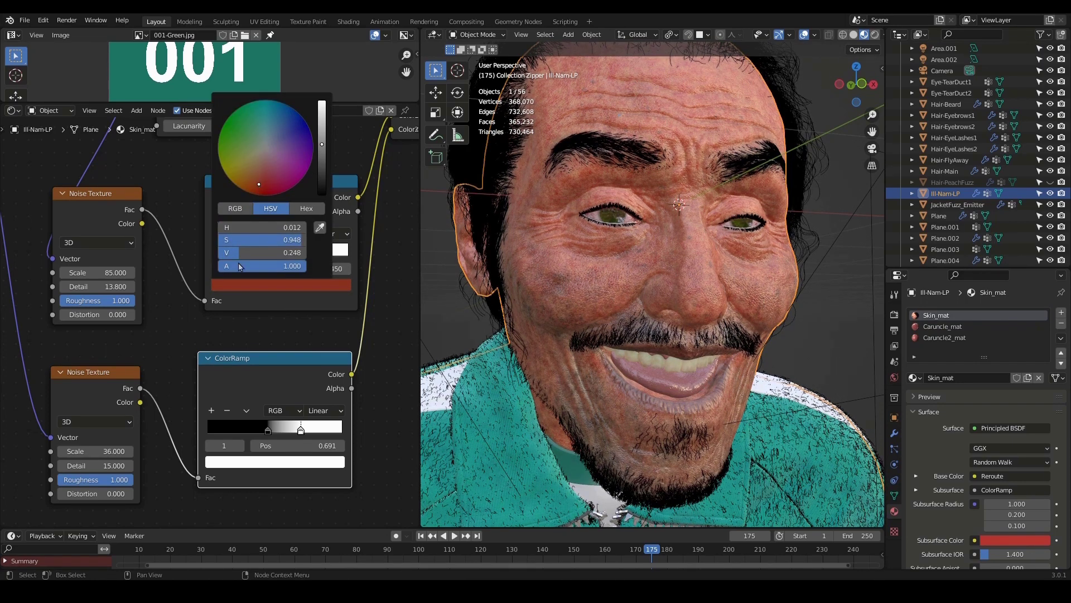
Recolour the black stop of the Scale 36 noise's ColorRamp to a very pale yellow at full value
left_click(267, 430)
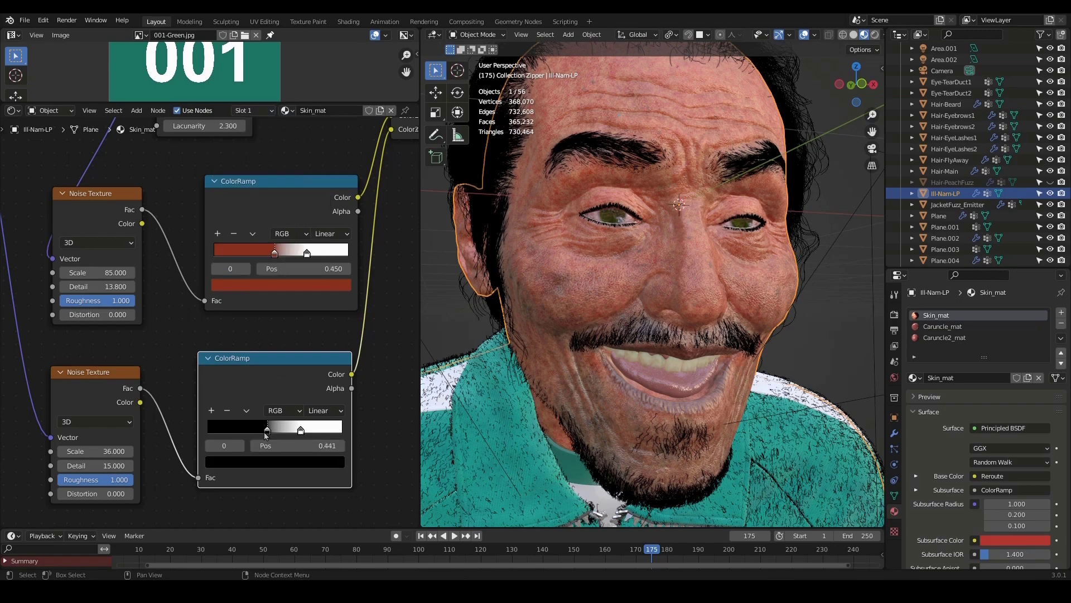
left_click(265, 463)
left_click(263, 462)
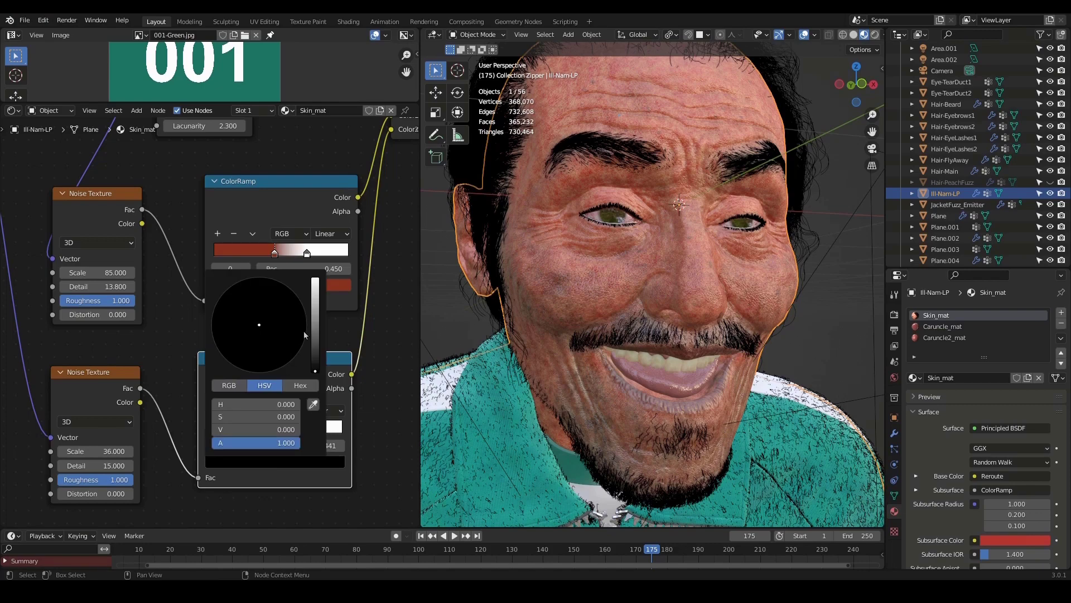
left_click_drag(315, 324, 315, 273)
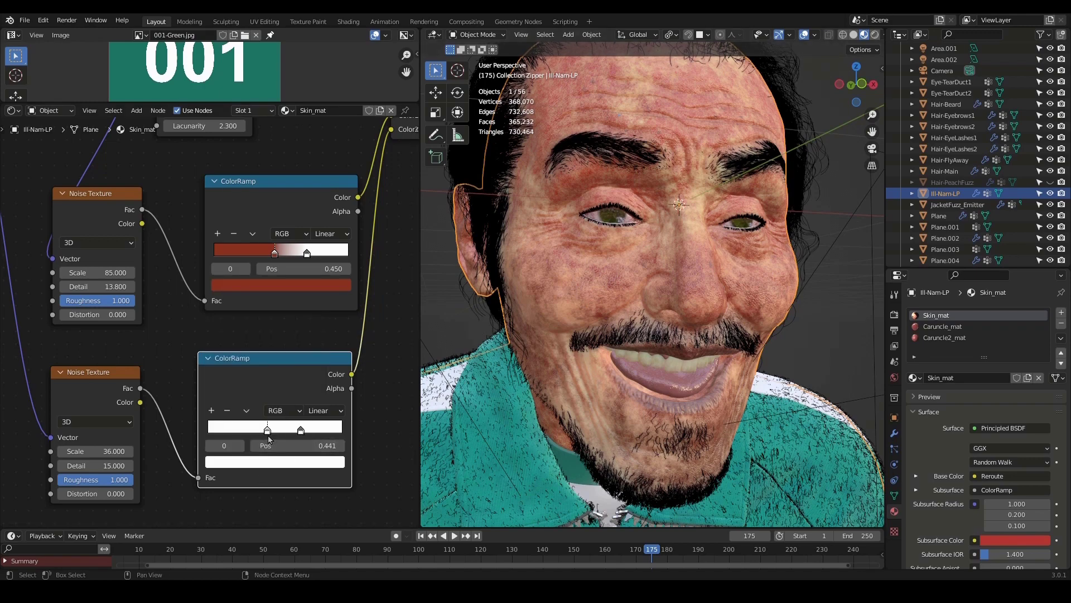
left_click(281, 462)
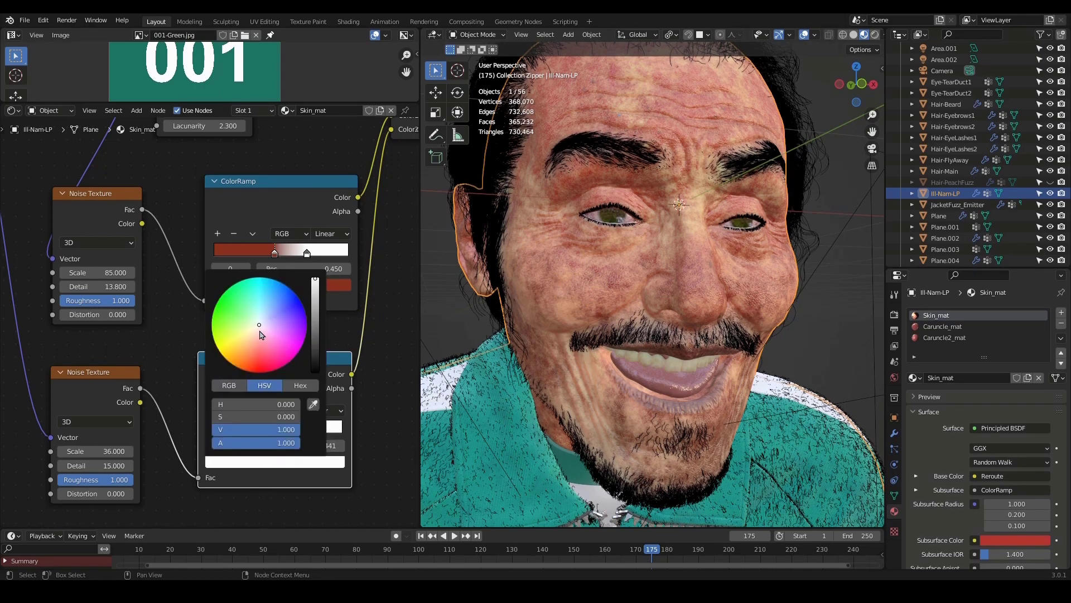
left_click_drag(260, 330, 255, 329)
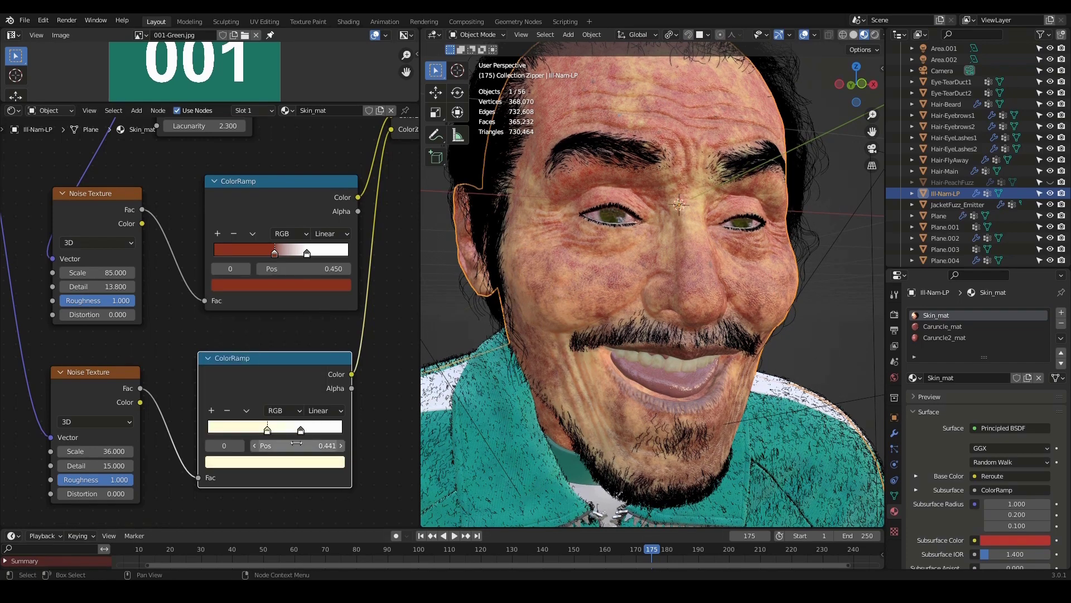
Set the Overlay node's Fac to 0 to compare the skin without the noise colouring
middle_click_drag(715, 320, 670, 309)
scroll(304, 294, "down", 4)
middle_click_drag(305, 295, 141, 399)
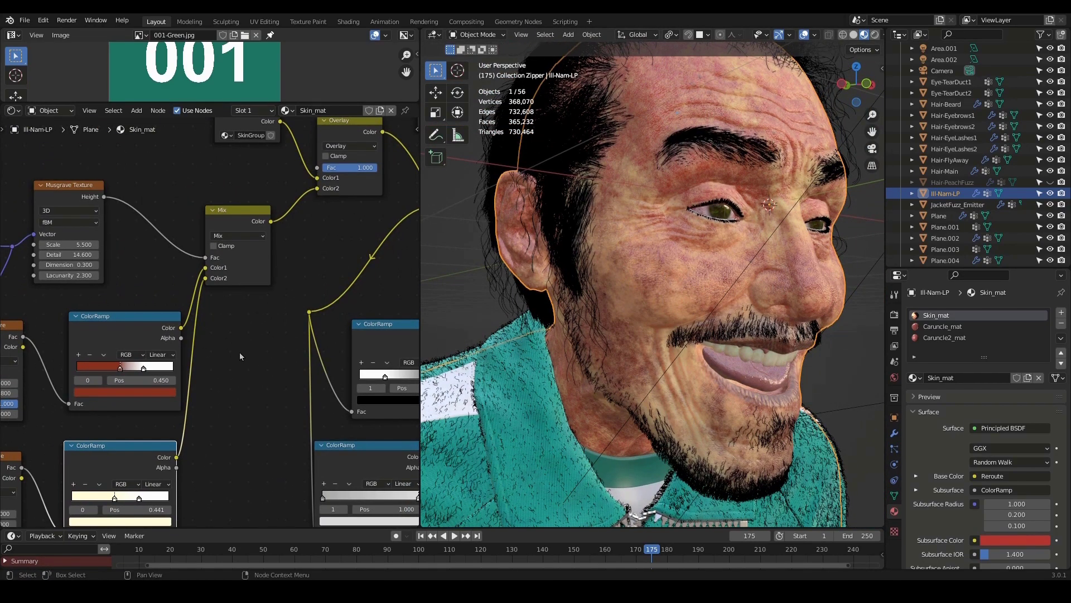
middle_click_drag(279, 305, 226, 401)
scroll(260, 362, "up", 2)
middle_click_drag(328, 251, 195, 278)
scroll(269, 267, "up", 1)
scroll(237, 298, "down", 2)
scroll(47, 184, "down", 1)
middle_click_drag(47, 184, 118, 208)
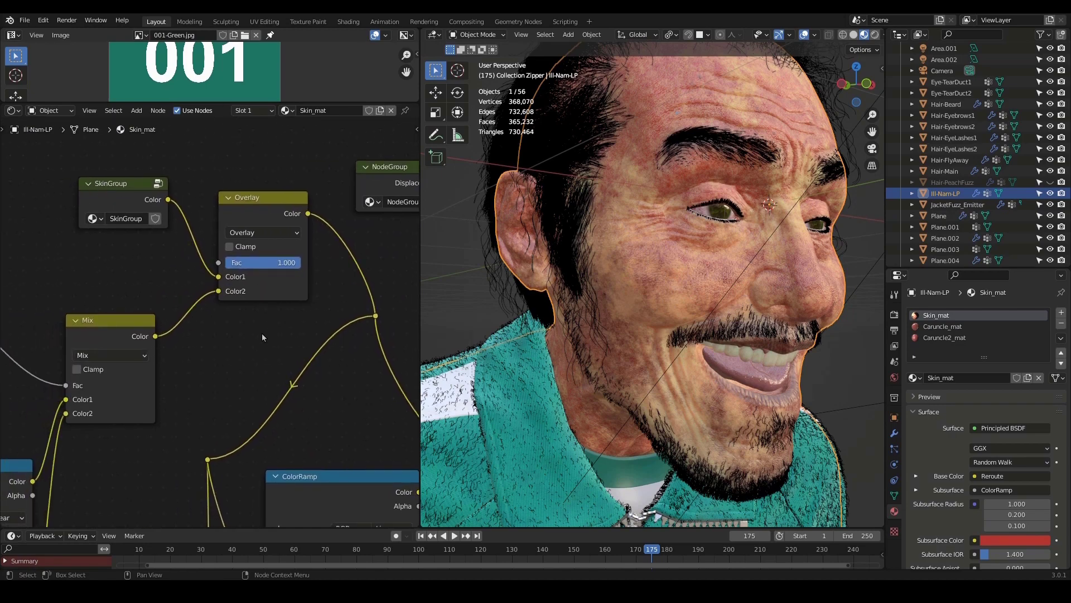
middle_click_drag(270, 338, 239, 348)
scroll(259, 260, "up", 3)
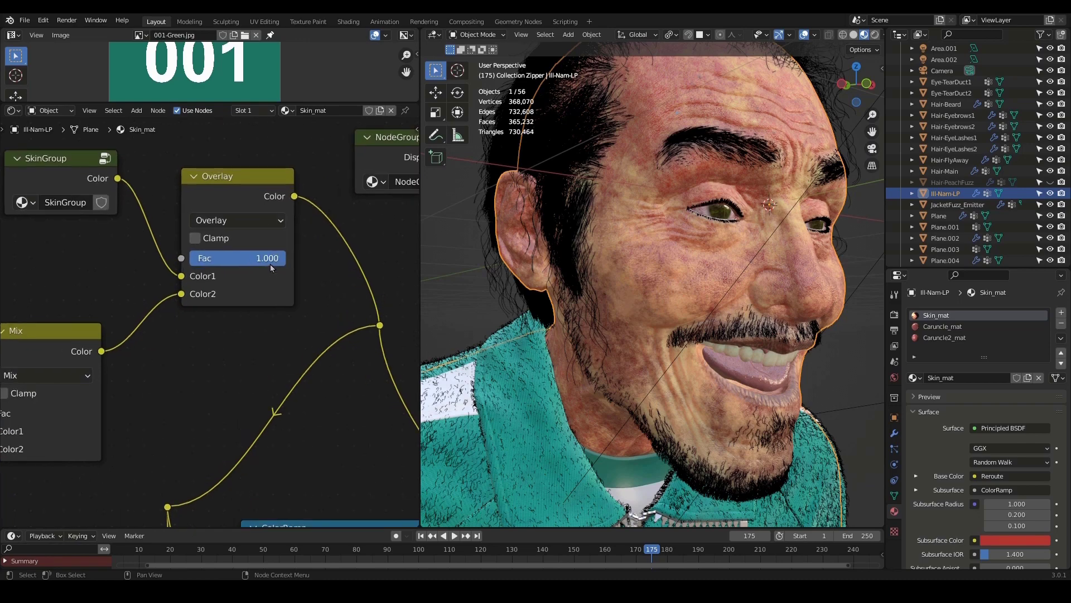
left_click_drag(276, 263, 221, 262)
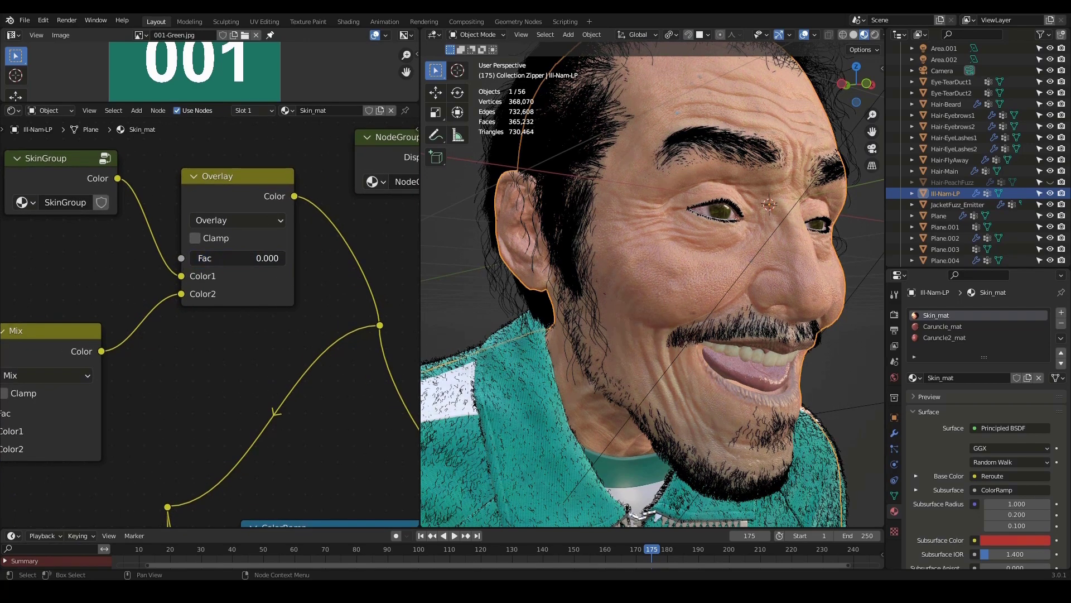
Bring the noise colouring back by setting the Overlay node's Fac to 0.4, checking the face from the front
middle_click_drag(649, 290, 621, 288)
left_click_drag(210, 259, 250, 259)
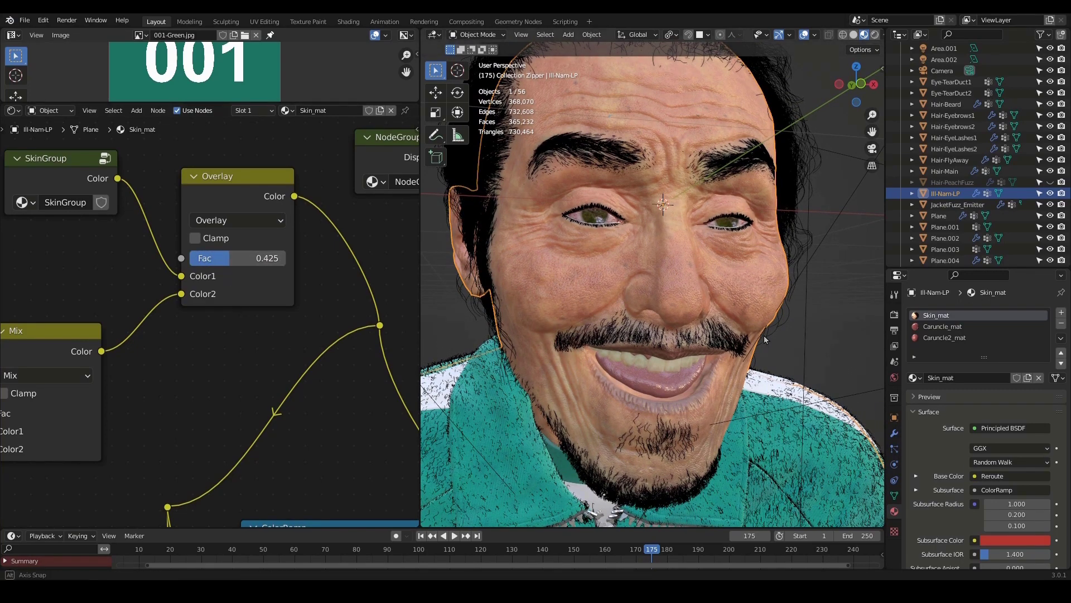
mouse_move(766, 337)
middle_mouse_down()
mouse_move(754, 357)
mouse_move(781, 334)
middle_mouse_up()
scroll(714, 342, "down", 3)
middle_click_drag(714, 343, 687, 341)
scroll(268, 397, "down", 1)
middle_click_drag(195, 410, 237, 382)
scroll(338, 334, "up", 1)
scroll(336, 327, "up", 1)
middle_click_drag(324, 305, 302, 383)
left_click(304, 297)
type("0.4")
key("Return")
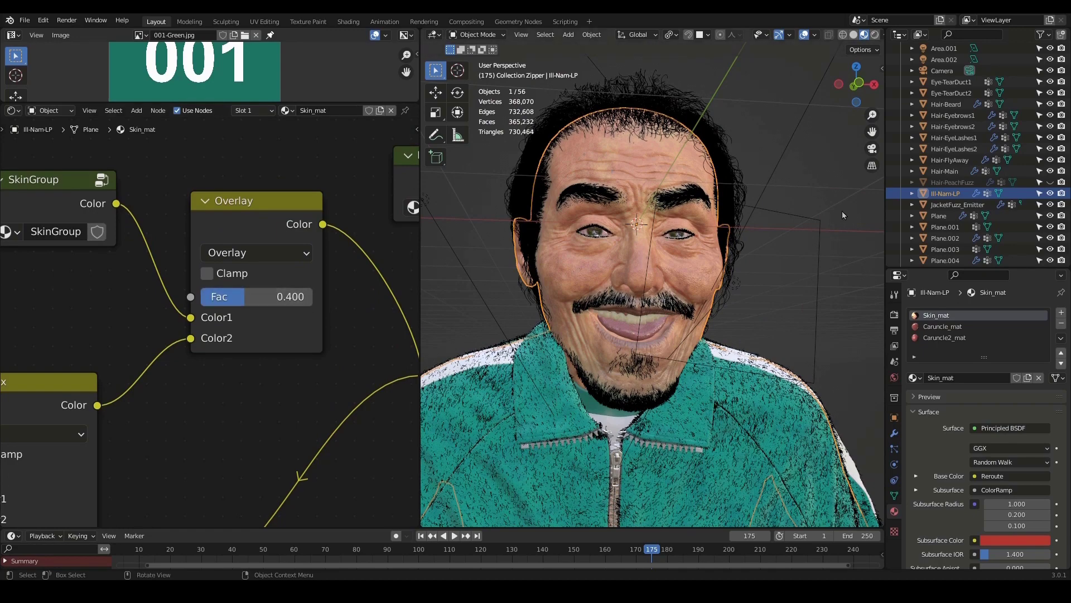
Enlarge the 3D viewport, frame the head with nothing selected, and unhide Hair-PeachFuzz
scroll(797, 249, "up", 2)
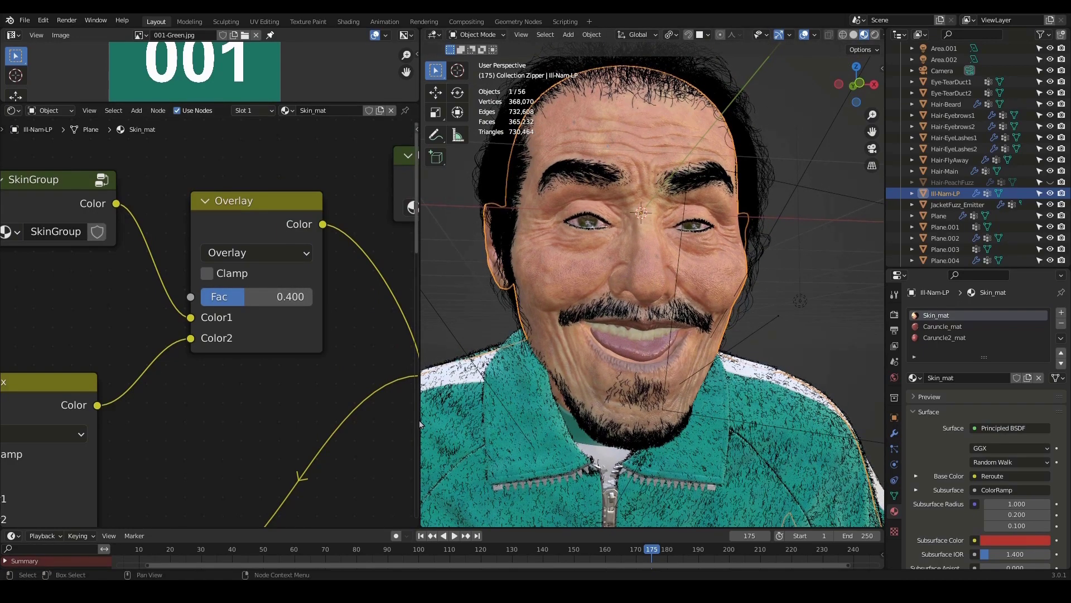
left_click_drag(419, 418, 83, 418)
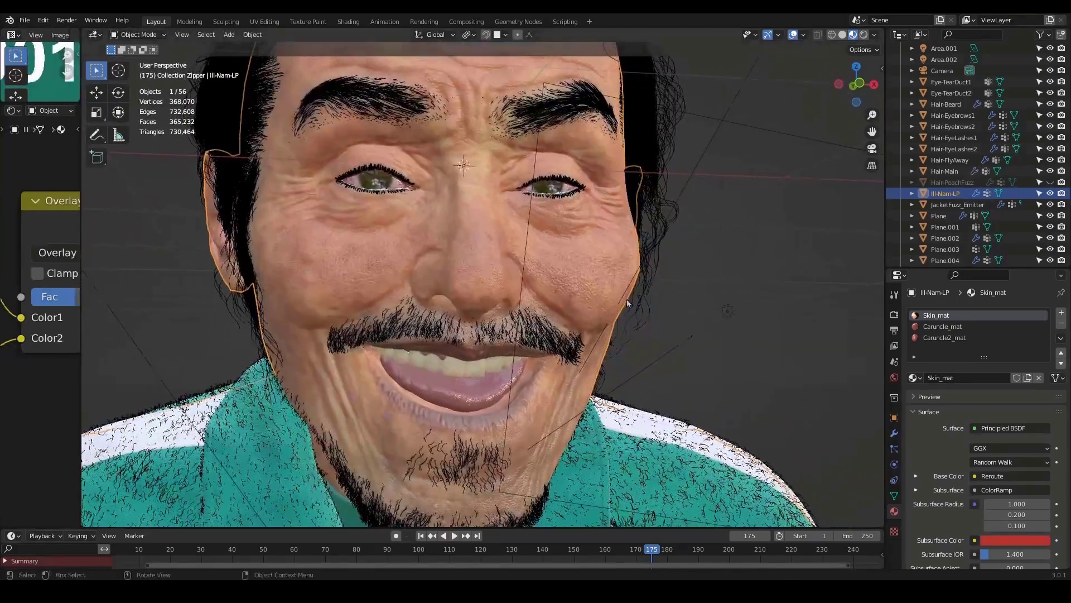
scroll(577, 315, "down", 5)
left_click(577, 316)
scroll(578, 317, "down", 2)
left_click_drag(579, 318, 653, 306, "alt")
scroll(632, 279, "up", 4)
scroll(648, 301, "down", 1)
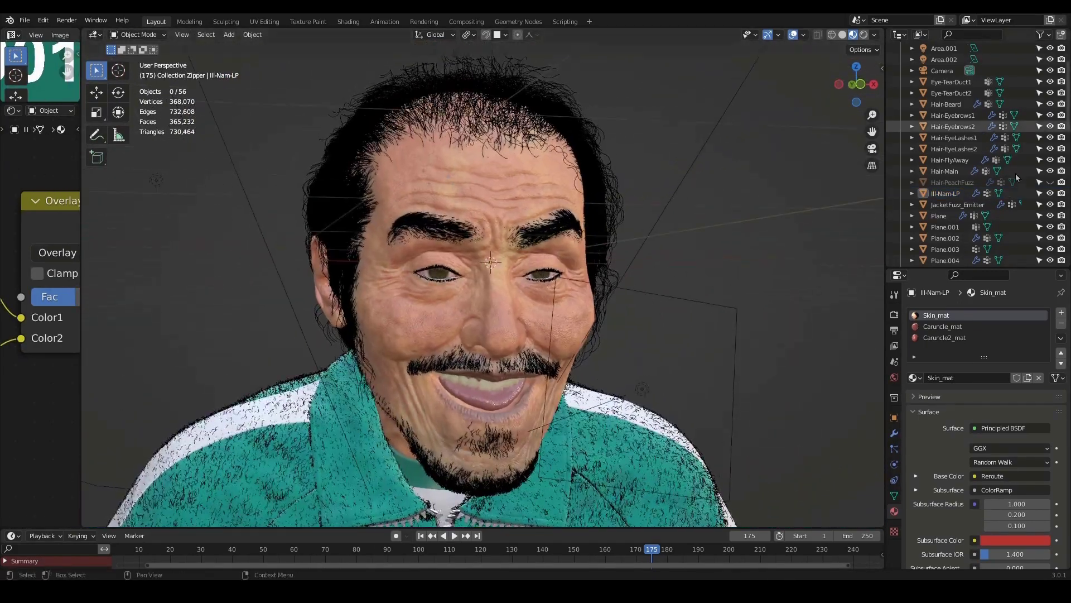
left_click(1050, 183)
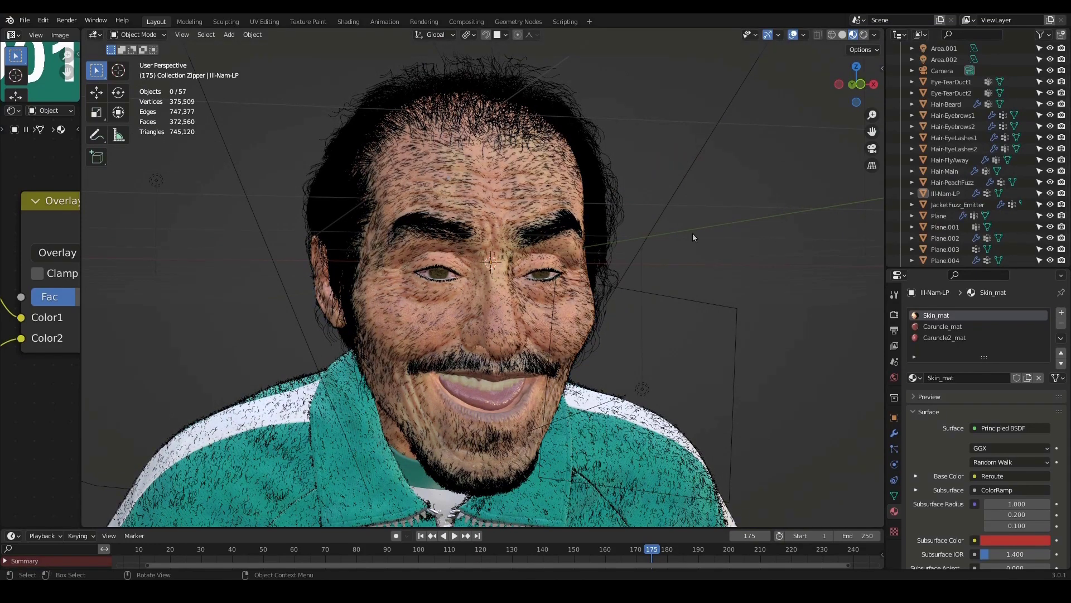
Define a render region around the head and switch the viewport to rendered shading
key("b")
left_click_drag(319, 57, 624, 499)
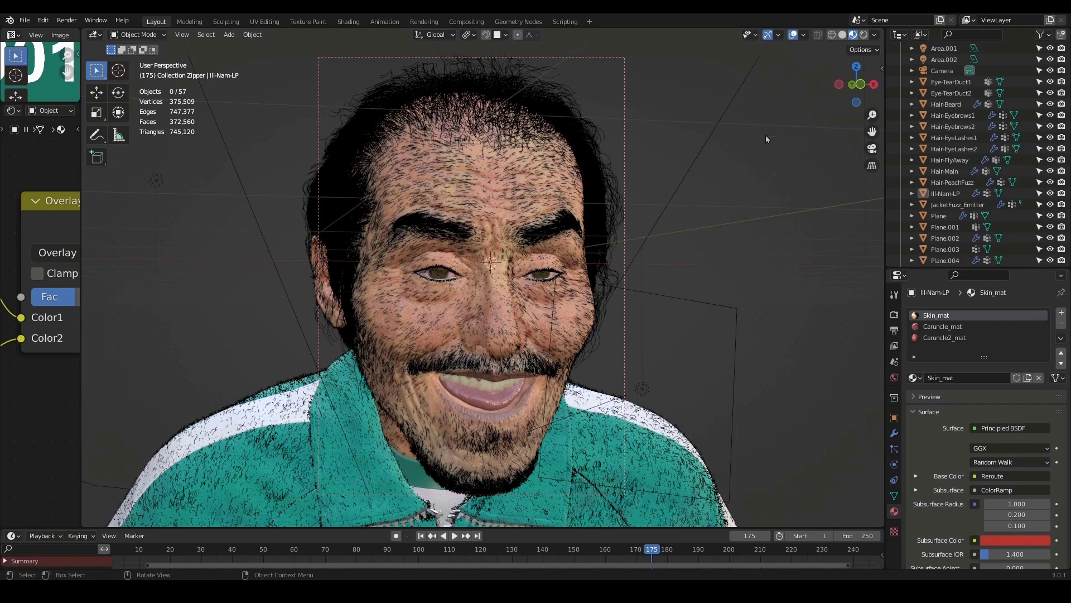
left_click(863, 34)
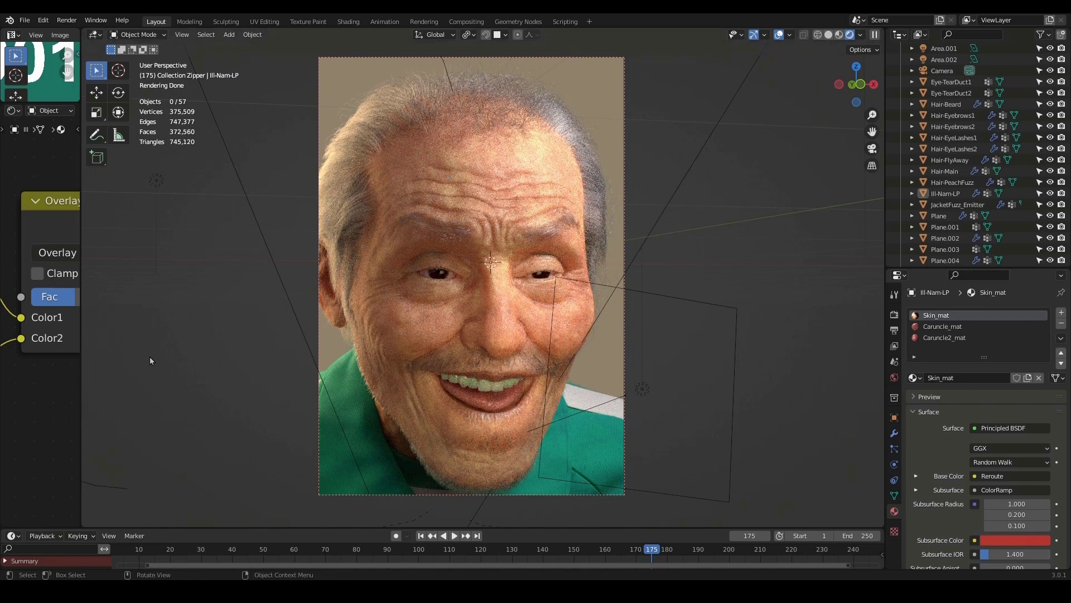
Widen the node editor and set the Overlay node's Fac to 0.3
left_click_drag(82, 416, 196, 413)
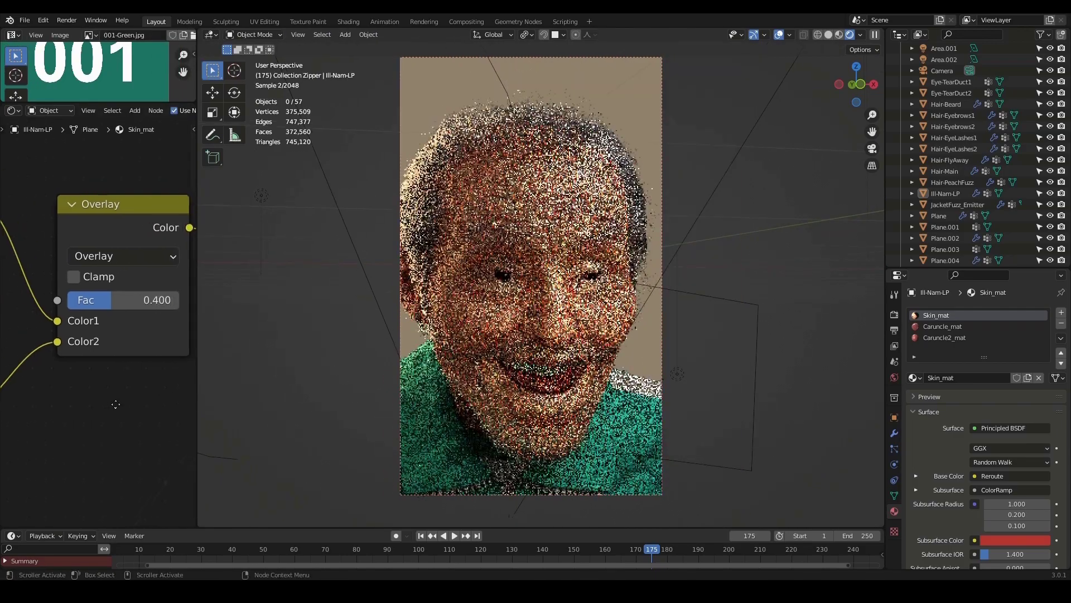
left_click(154, 303)
type("0.3")
key("Return")
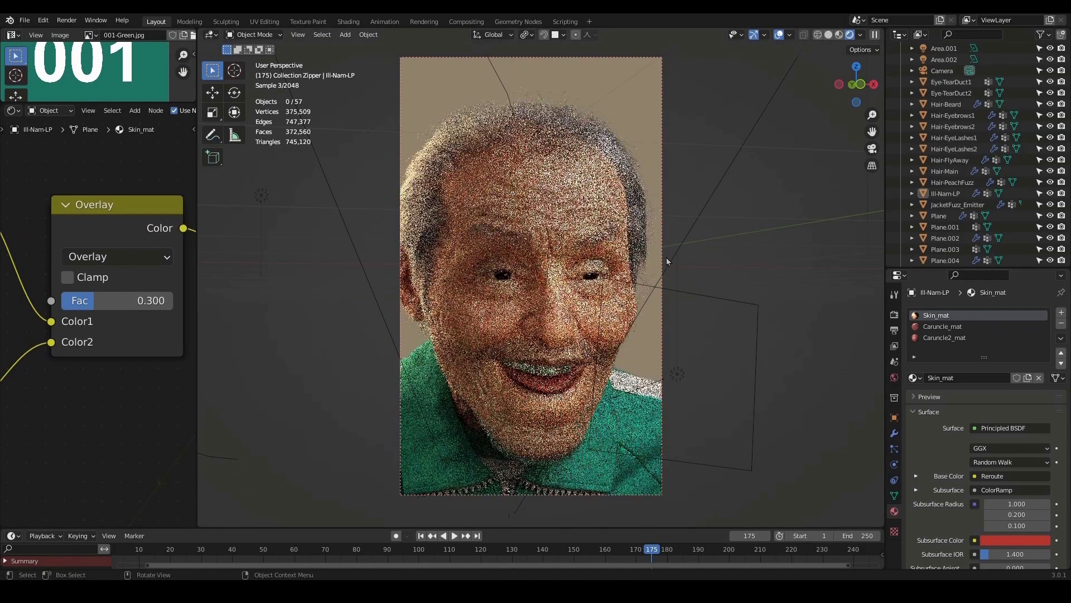
Set the power of the Area.002 light to 170 mW and deselect it
middle_click_drag(725, 278, 720, 285)
left_click(727, 310)
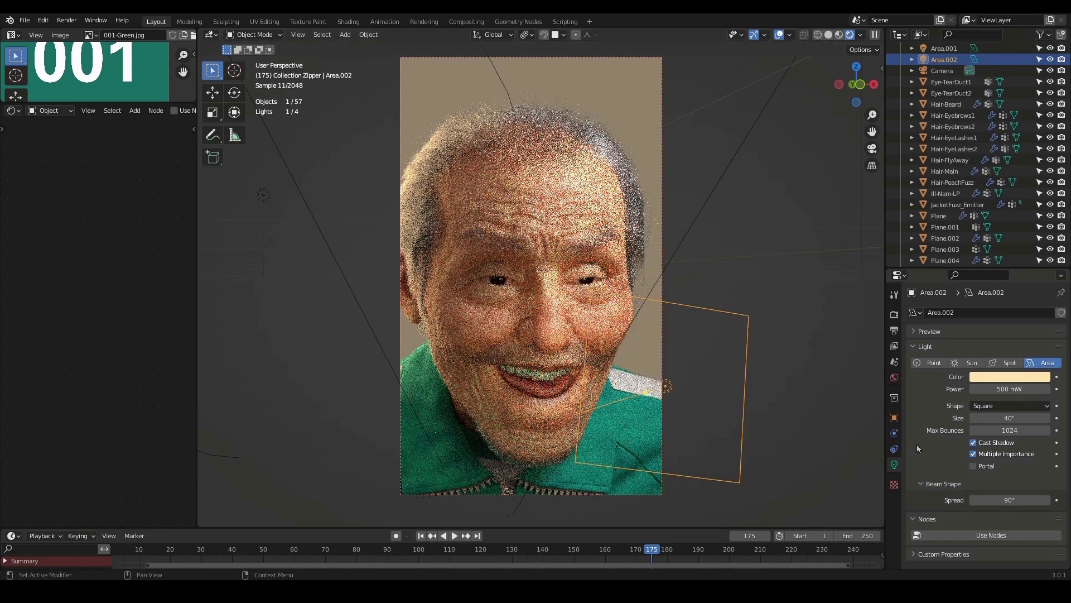
left_click(1022, 388)
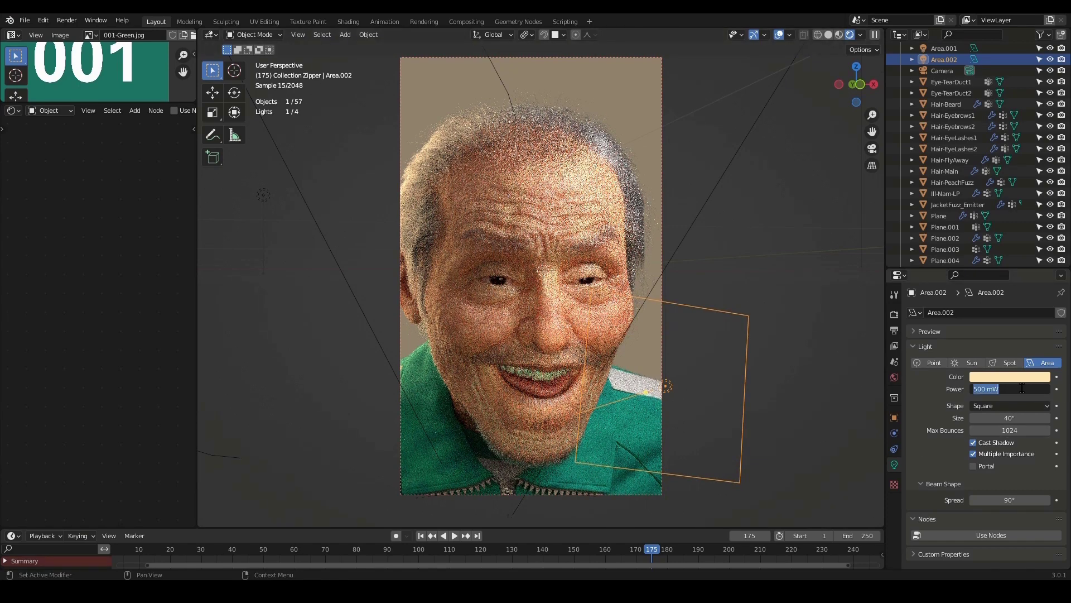
key("BackSpace")
type(".17")
key("Return")
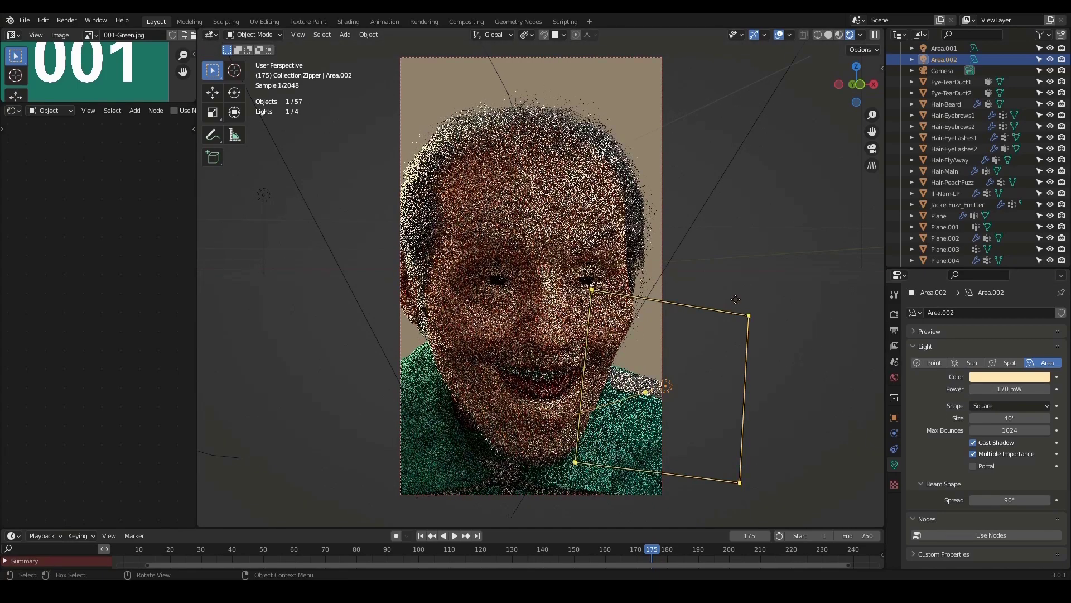
left_click(748, 240)
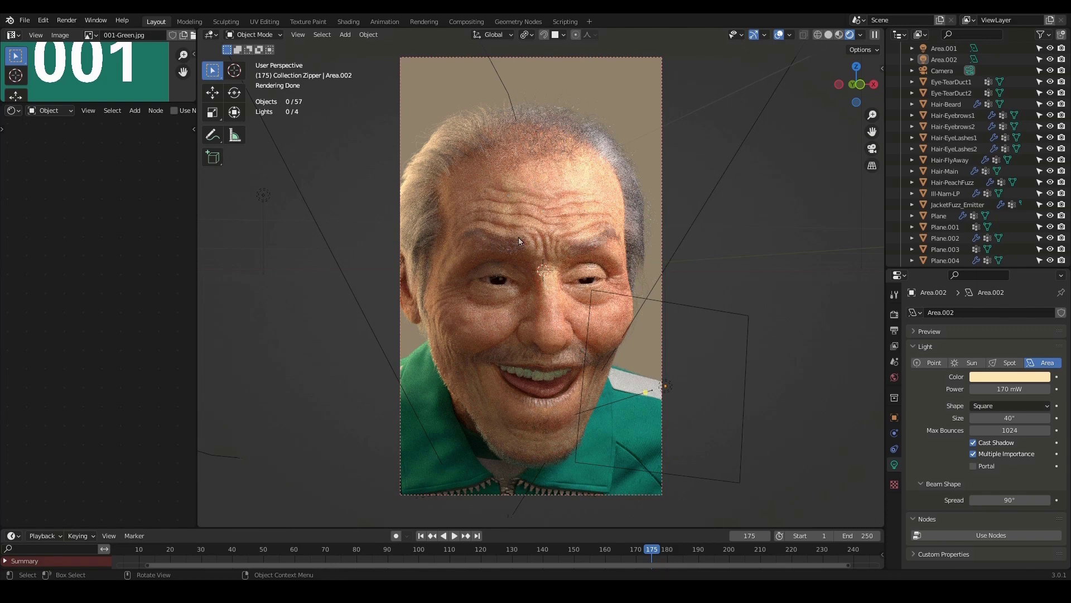
Maximise the 3D viewport with the render region cleared and preview the reframed bust in rendered shading
left_click(828, 35)
key("ctrl+space")
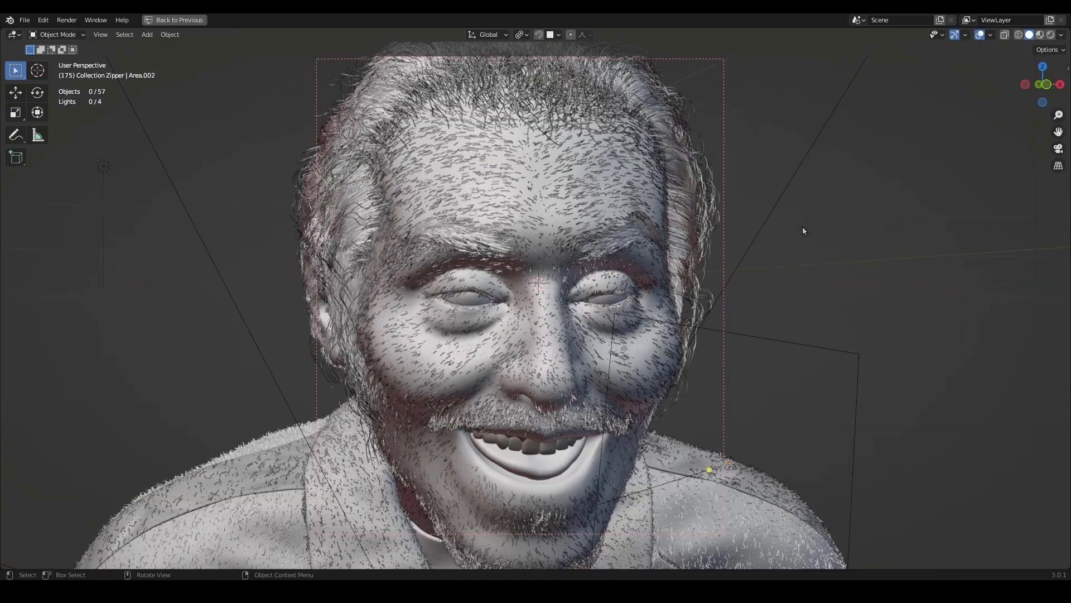
key("ctrl+alt+b")
left_click_drag(802, 227, 774, 291, "ctrl+alt")
middle_click_drag(775, 294, 780, 320)
left_click(1052, 35)
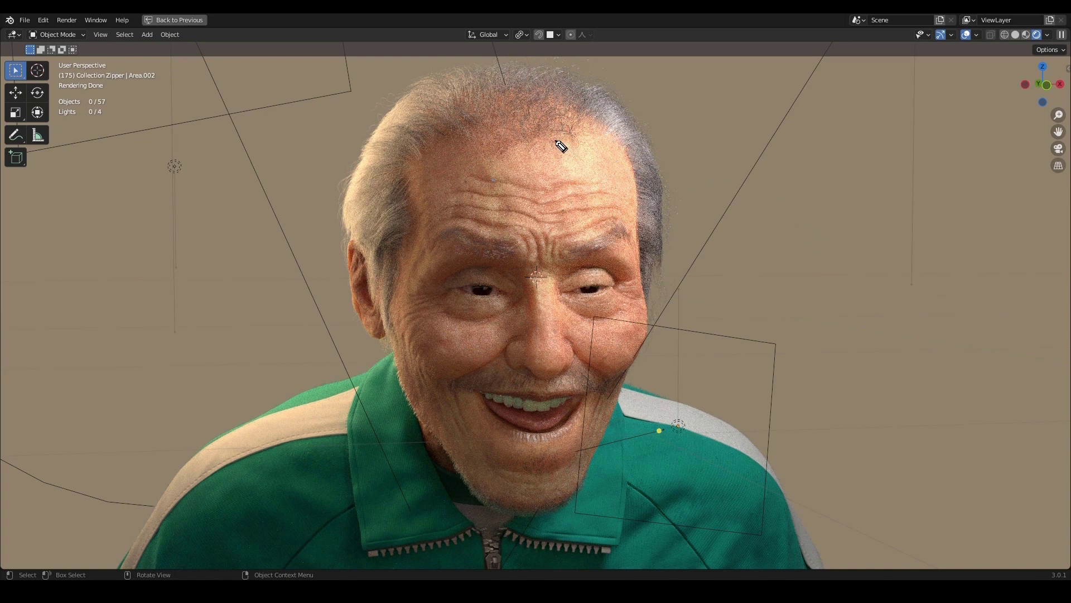
mouse_move(482, 180)
left_mouse_down()
mouse_move(523, 240)
mouse_move(603, 303)
mouse_move(576, 370)
mouse_move(616, 352)
left_mouse_up()
left_click(592, 318)
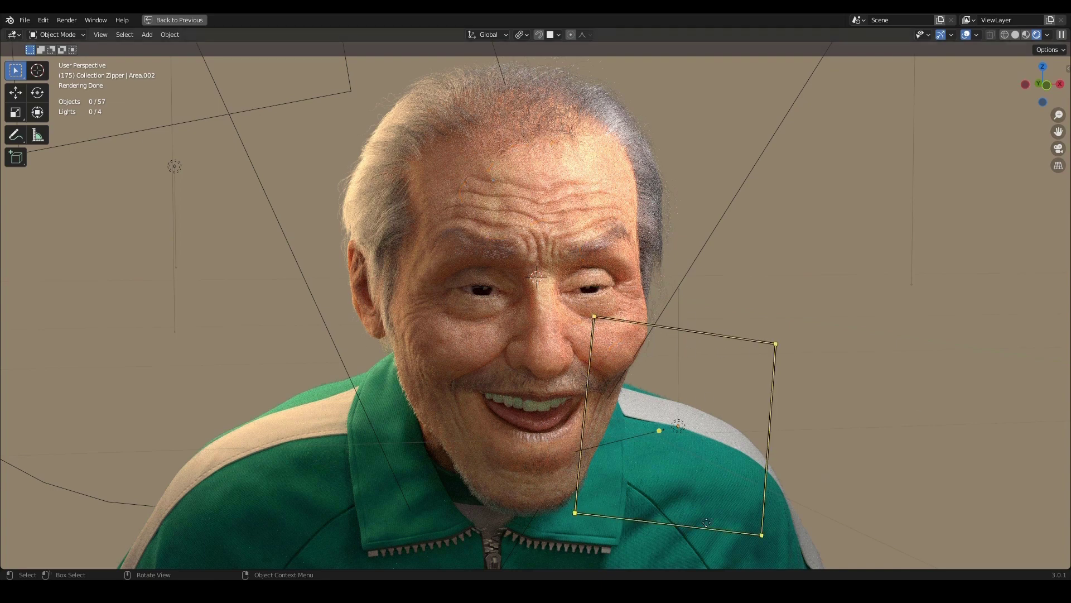
Deselect the light, return the viewport to solid shading and restore the full workspace layout
left_click(524, 302)
left_click(1015, 35)
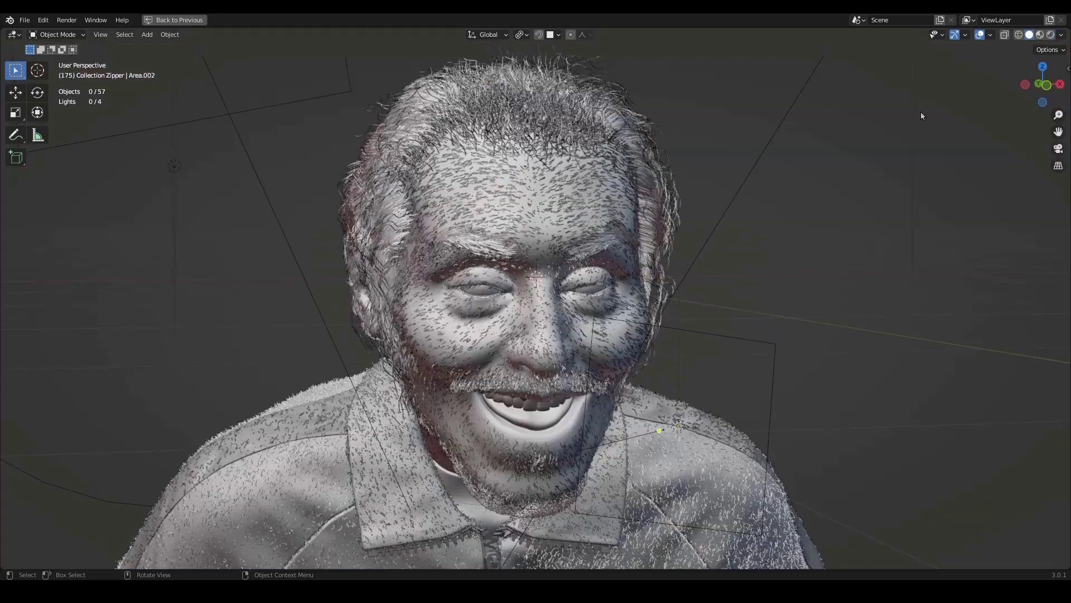
key("ctrl+space")
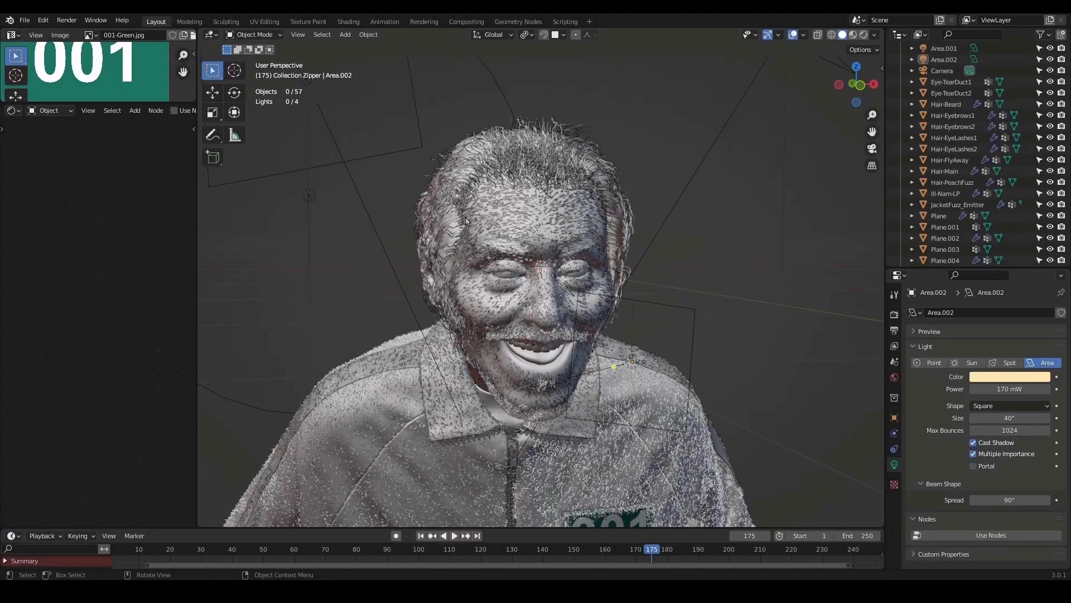
Select the Area.002 light and preview a render region around the character's eyes in rendered shading
left_click(679, 306)
scroll(680, 307, "up", 3)
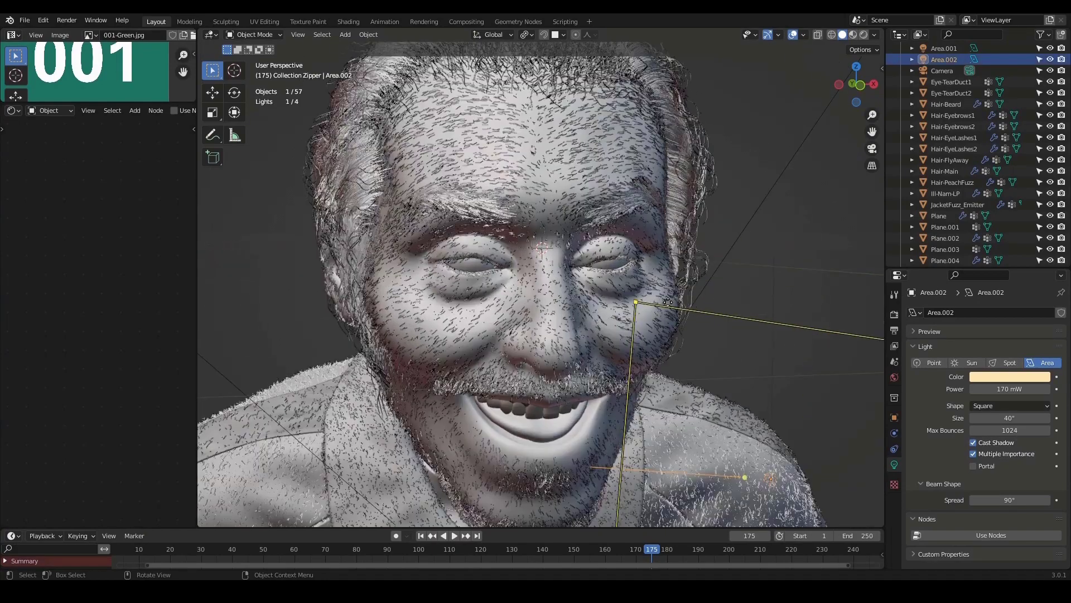
key("shift+b")
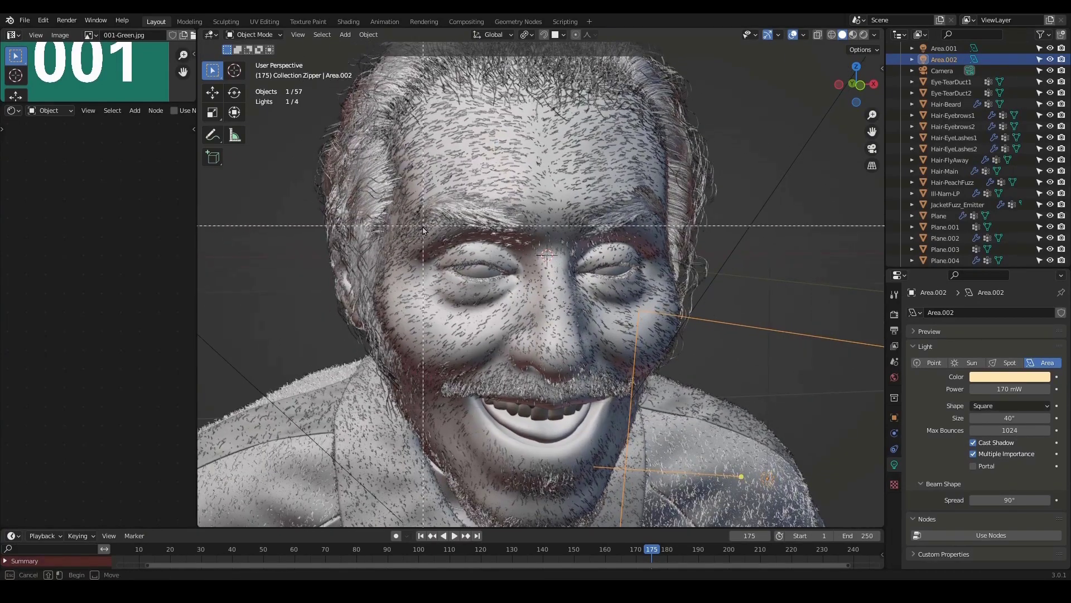
left_click_drag(407, 219, 669, 306)
left_click(863, 34)
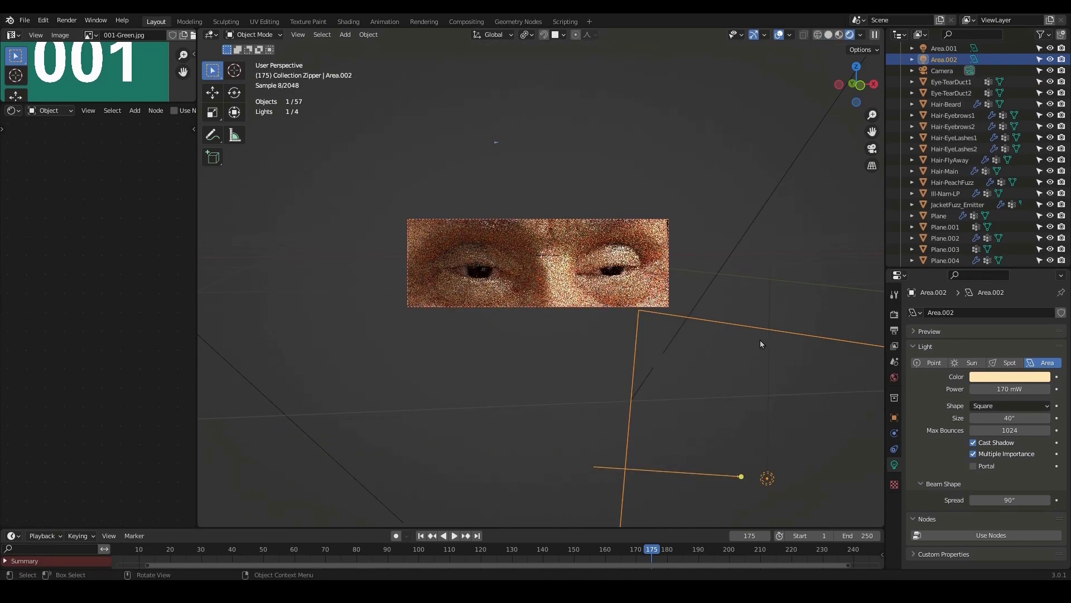
Set the size of the Area.002 light to 30 inches
left_click(1010, 418)
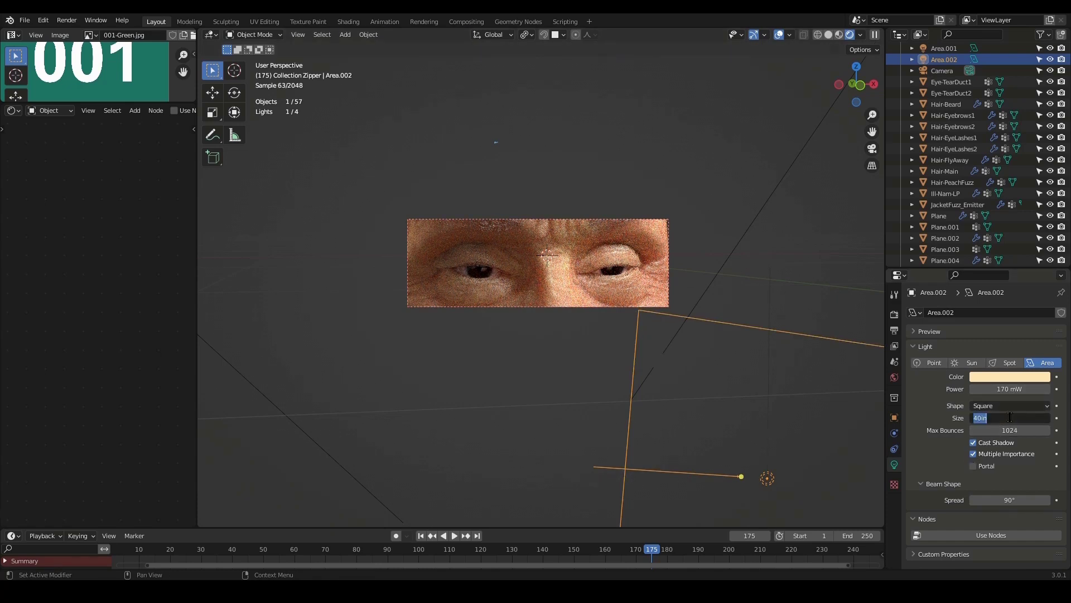
type("30")
key("Return")
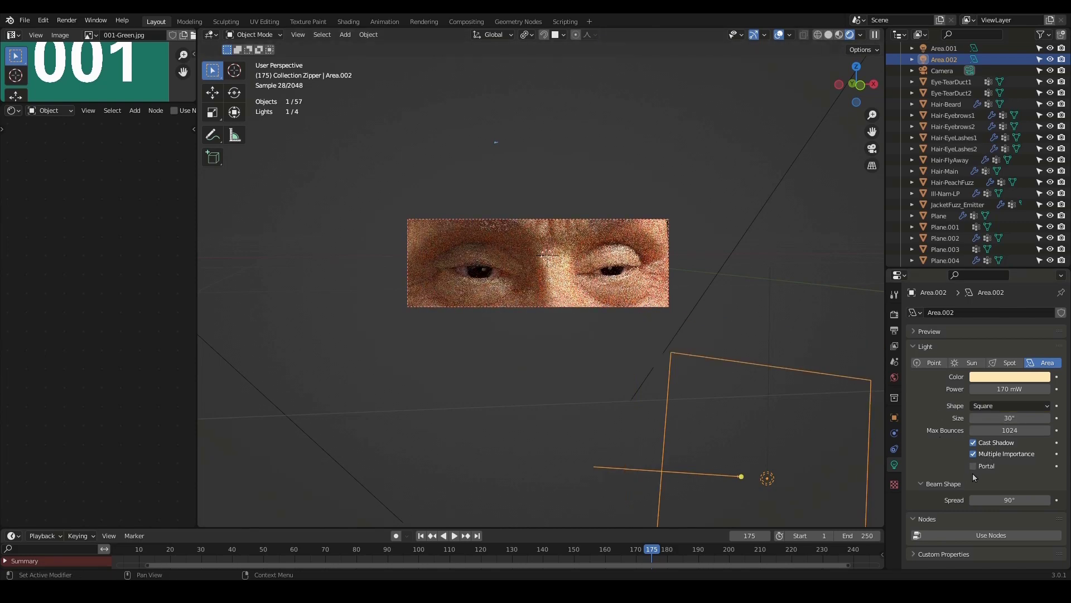
Try beam spreads of 100° and 180° on the Area.002 light
double_click(1017, 500)
type("100")
key("Return")
double_click(1029, 501)
type("1")
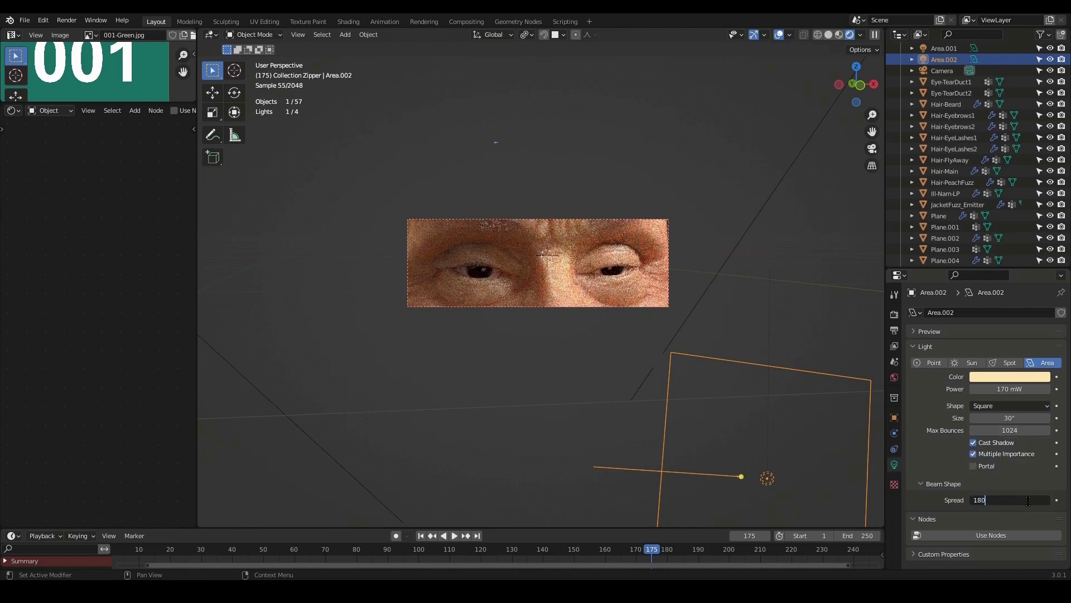
type("80")
key("Return")
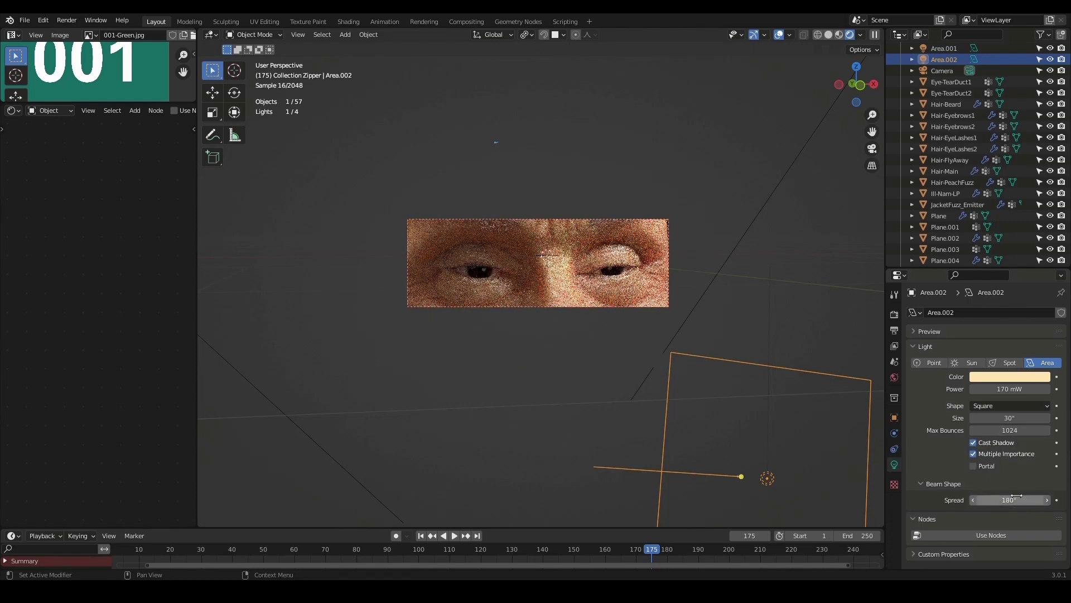
Try beam spreads of 50° and 95° on the Area.002 light
left_click(1014, 500)
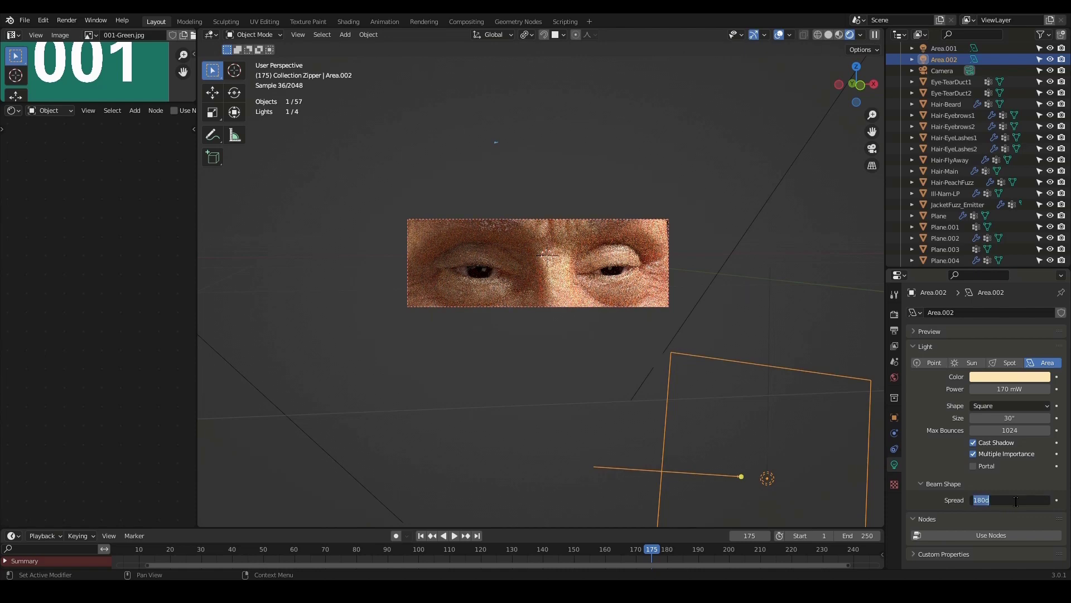
type("50")
key("Return")
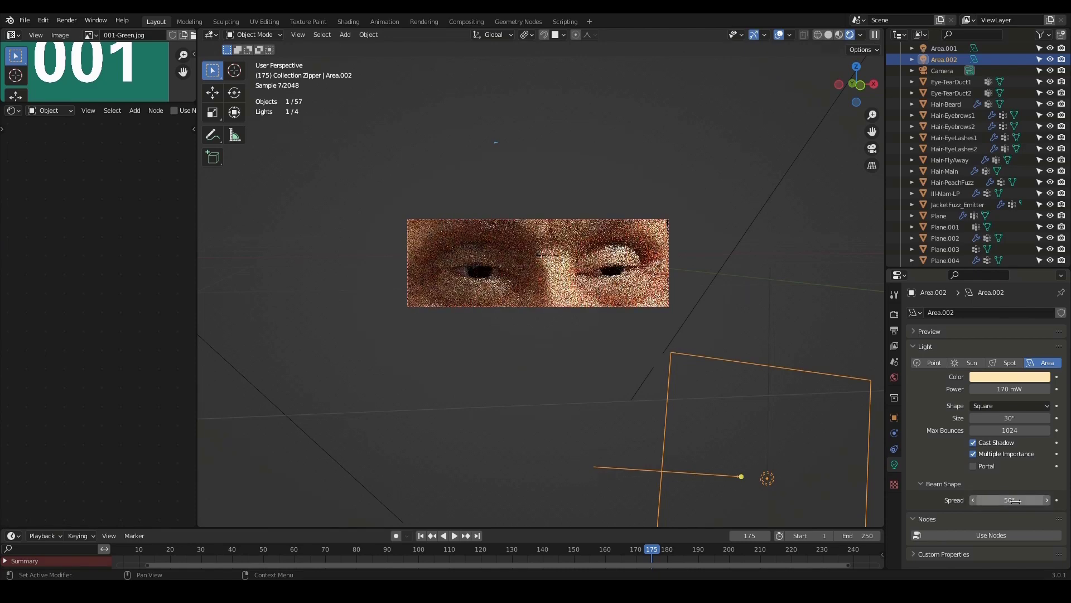
left_click(1015, 501)
type("95")
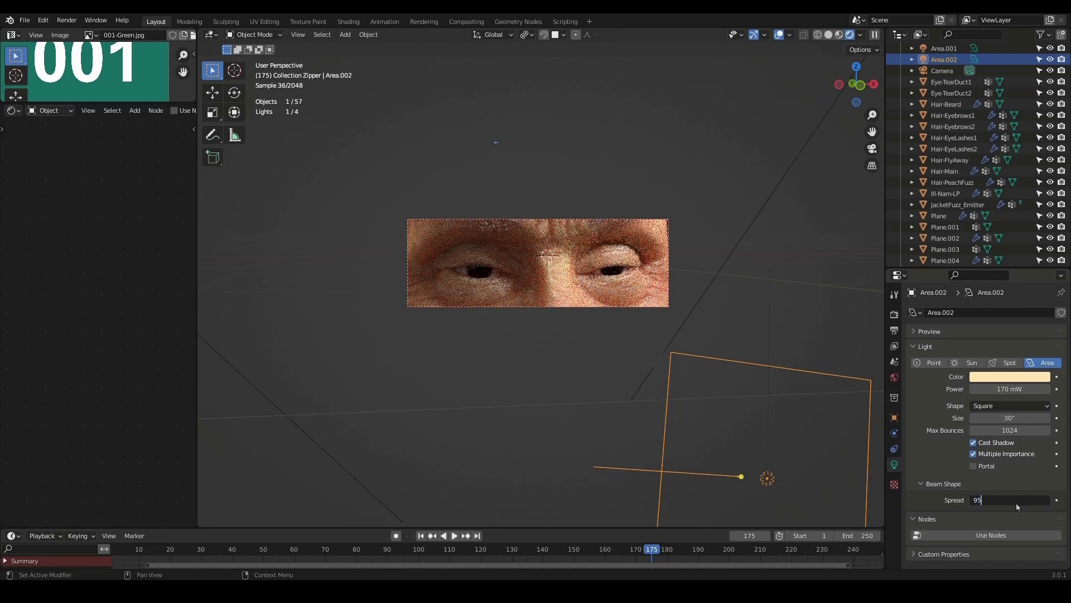
key("Return")
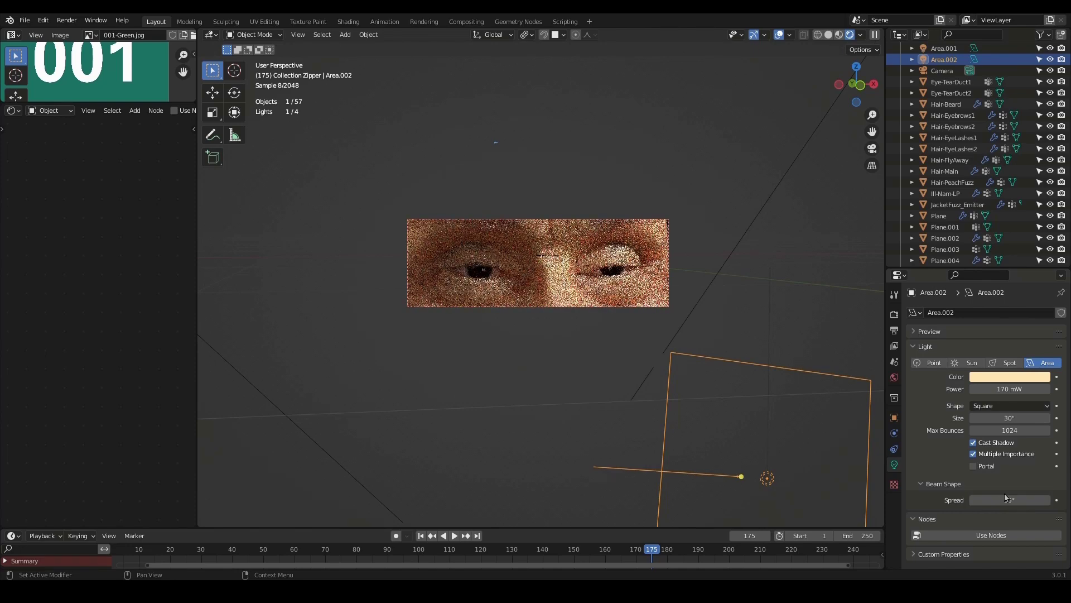
Set the beam spread of the Area.002 light to 100°
left_click(1013, 497)
type("100")
key("Return")
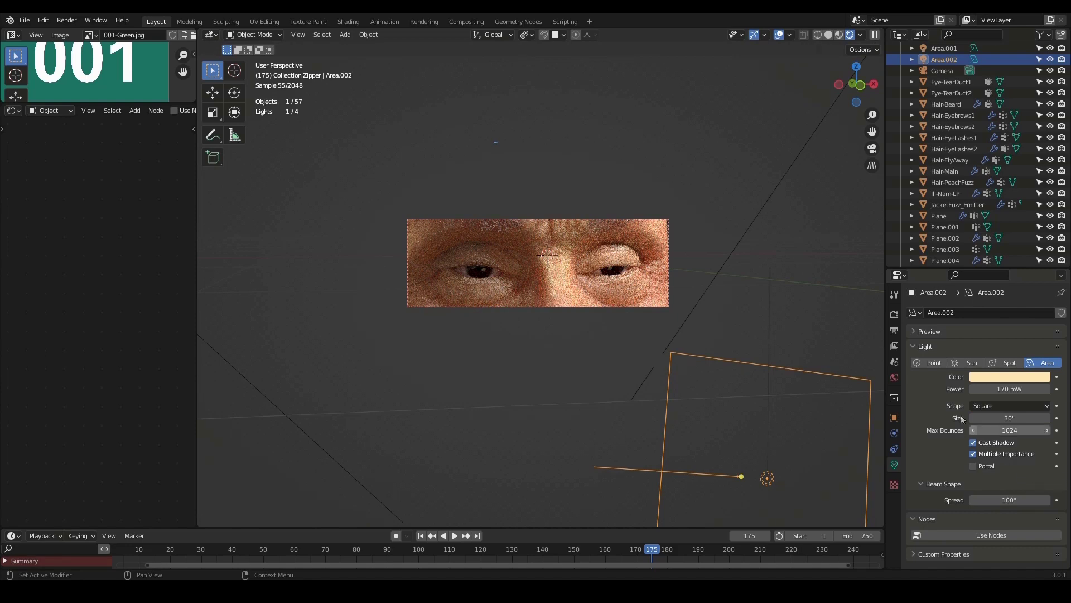
Deselect the light, maximise the 3D viewport and preview the whole bust in rendered shading without the render region
left_click(829, 36)
key("alt+a")
key("ctrl+space")
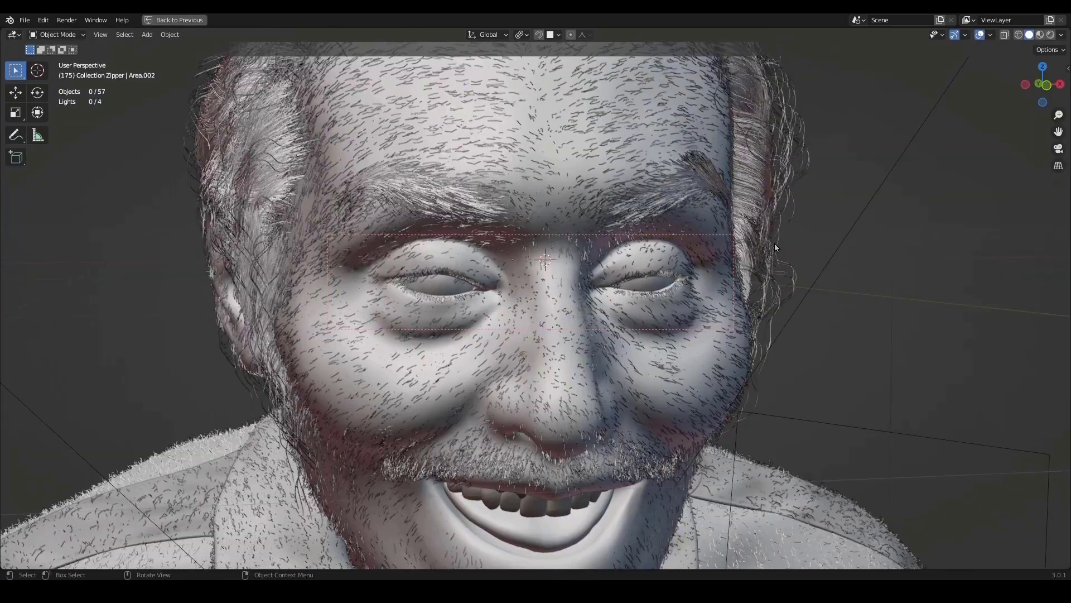
middle_click_drag(774, 243, 781, 322, "ctrl")
left_click(1050, 35)
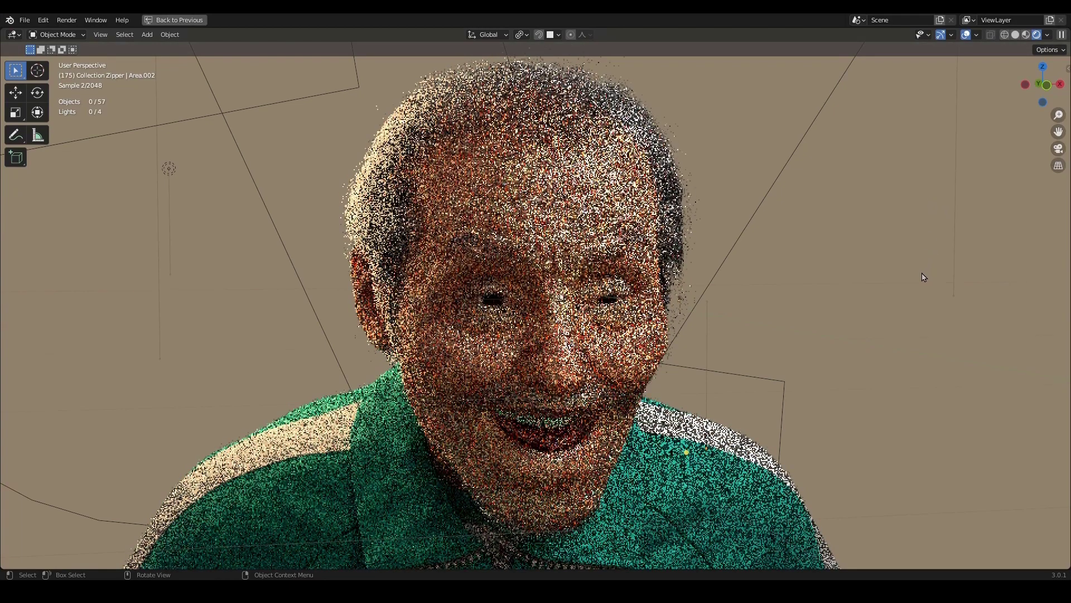
middle_click_drag(924, 278, 925, 281)
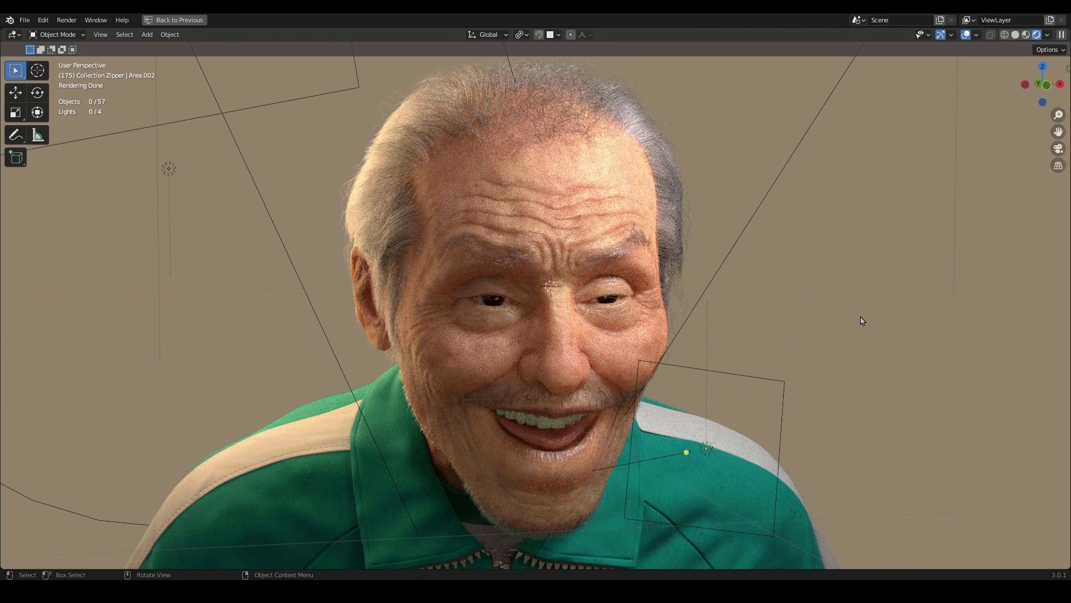
Restore the full workspace layout and limit the render region to the character's mouth
key("ctrl")
key("ctrl+space")
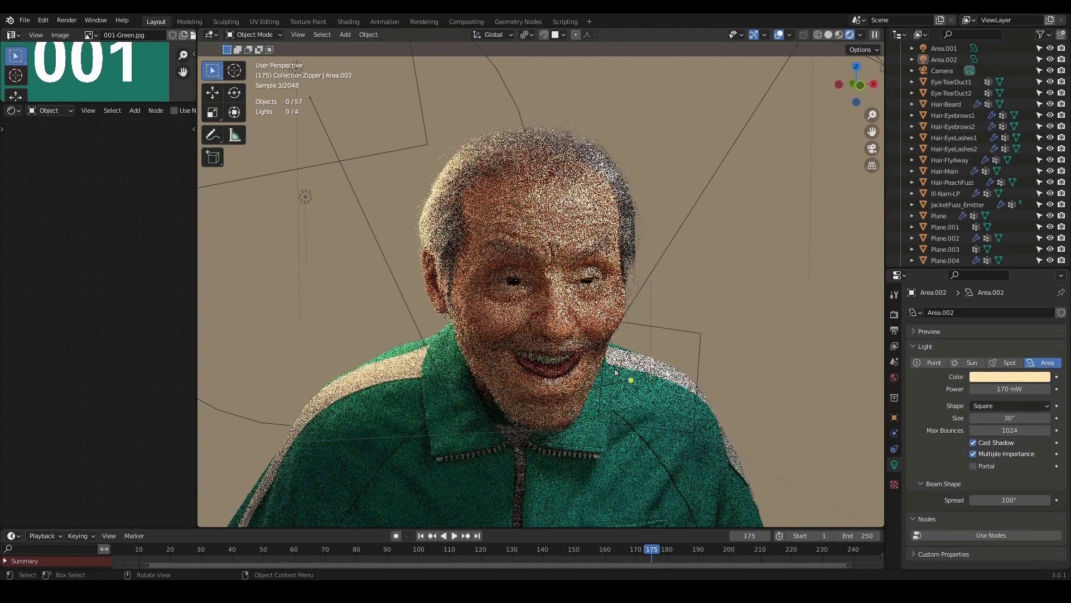
key("ctrl+b")
left_click_drag(510, 335, 585, 395)
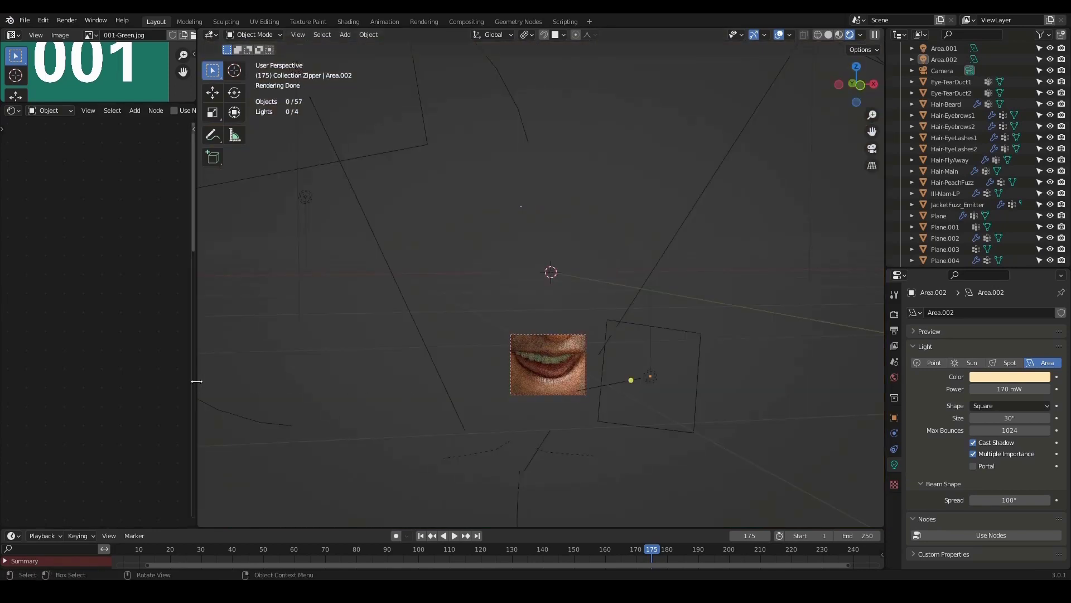
Widen the node editor and redefine the render region around the enlarged mouth in solid shading
left_click_drag(197, 381, 516, 381)
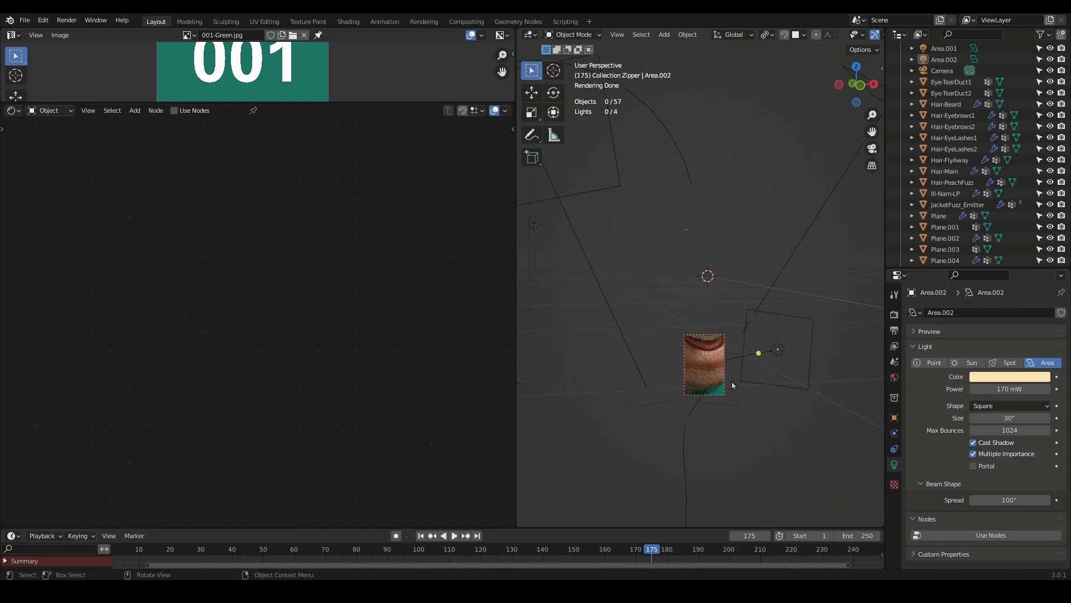
scroll(842, 37, "down", 4)
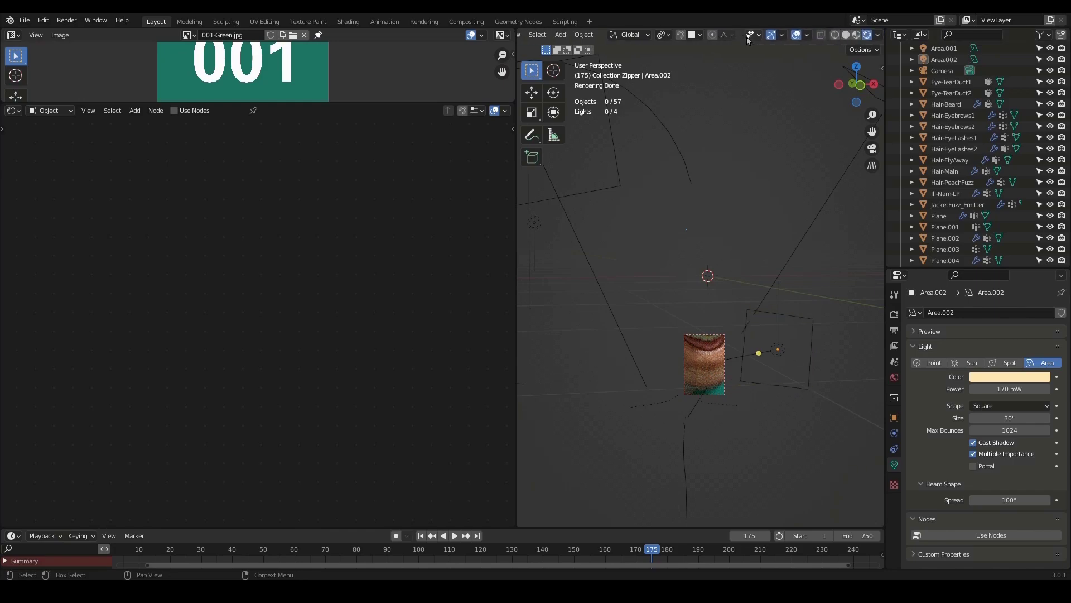
left_click(845, 34)
scroll(809, 250, "up", 5)
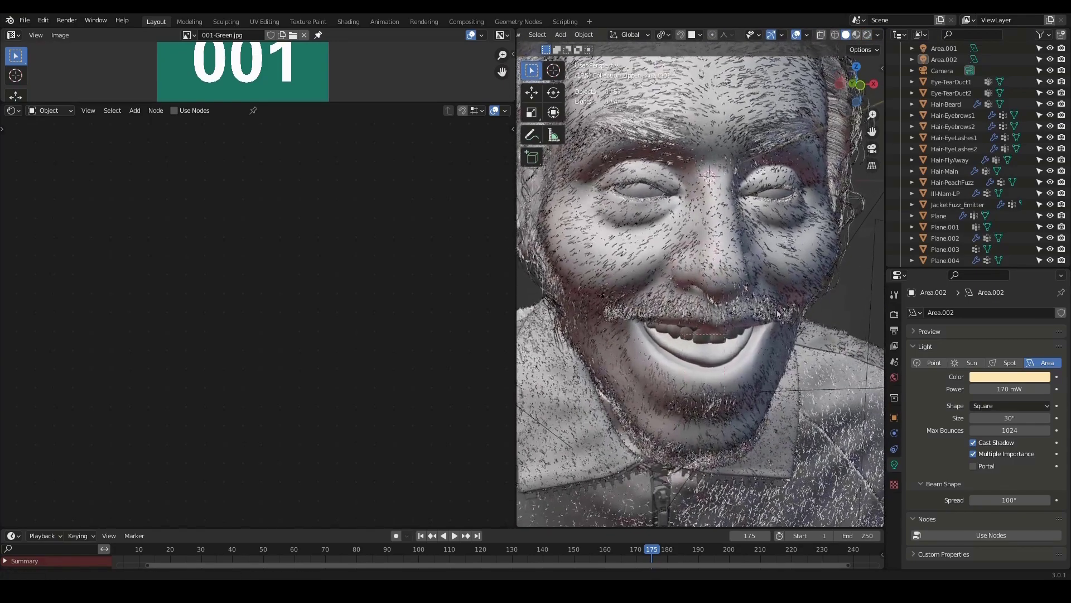
scroll(778, 314, "up", 2)
key("shift+b")
left_click_drag(629, 295, 782, 387)
Select the Tongue-LP object, bring up its Principled BSDF node and preview the mouth in rendered shading with overlays hidden
left_click(708, 350)
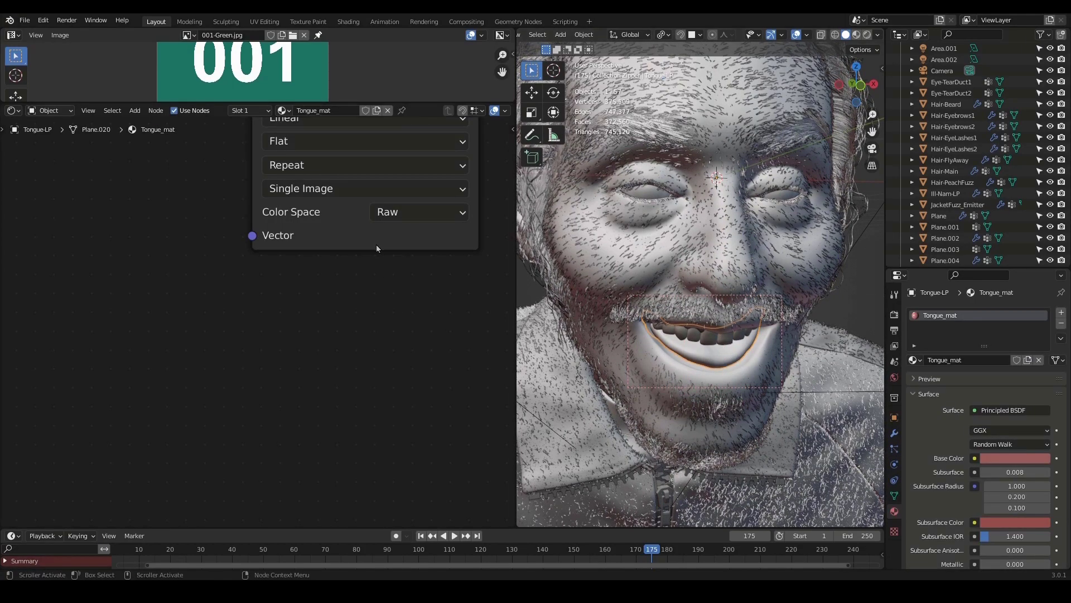
scroll(371, 269, "down", 8)
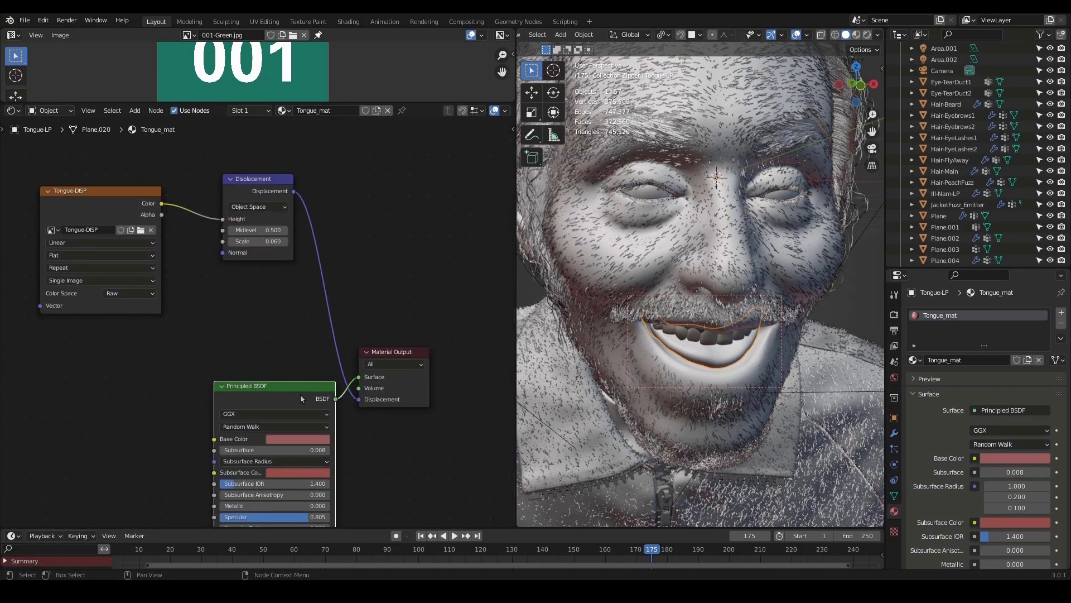
middle_click_drag(303, 412, 310, 317)
scroll(310, 317, "up", 1)
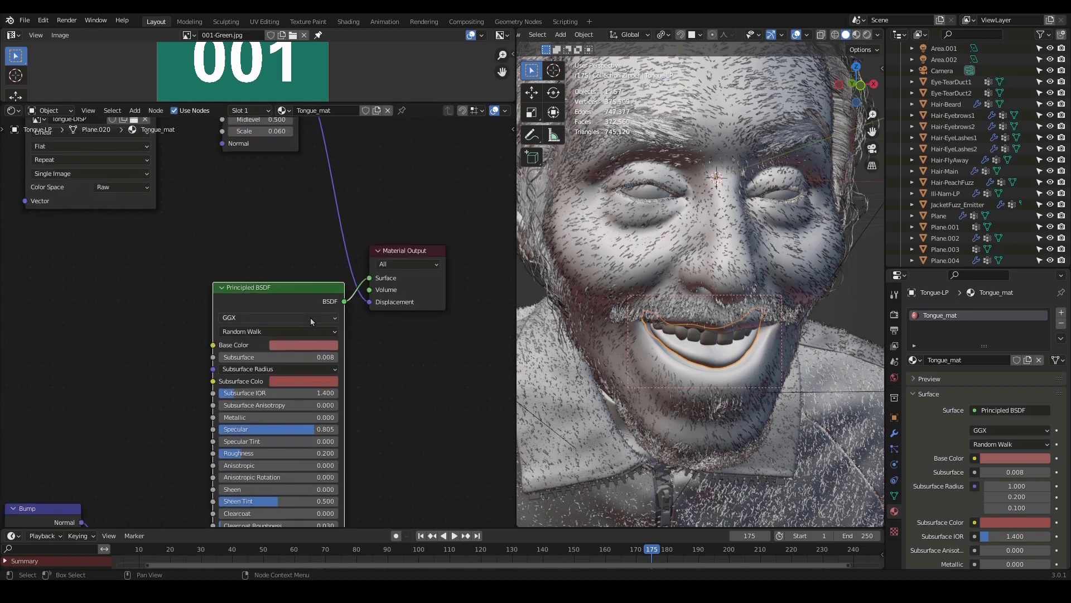
left_click(867, 35)
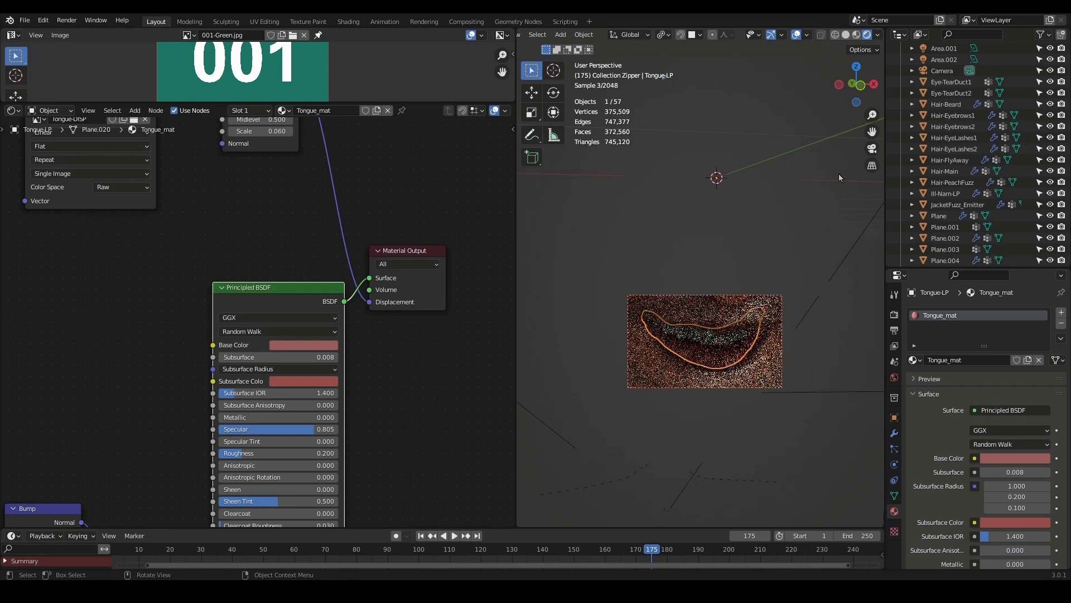
left_click(797, 34)
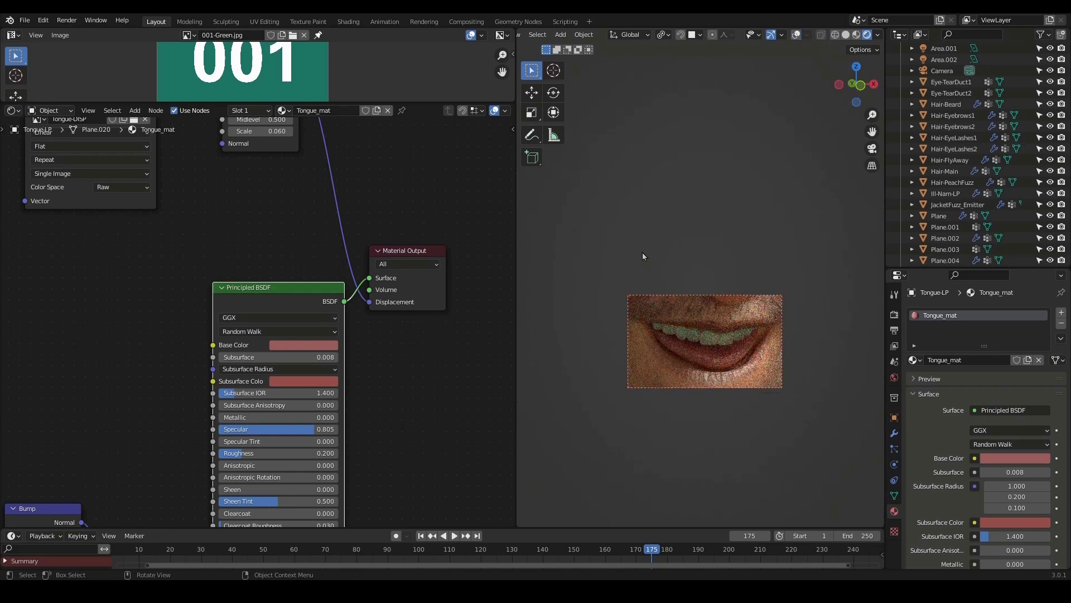
Darken the Base Color of the Principled BSDF node in Tongue_mat
scroll(306, 385, "up", 1)
left_click(295, 347)
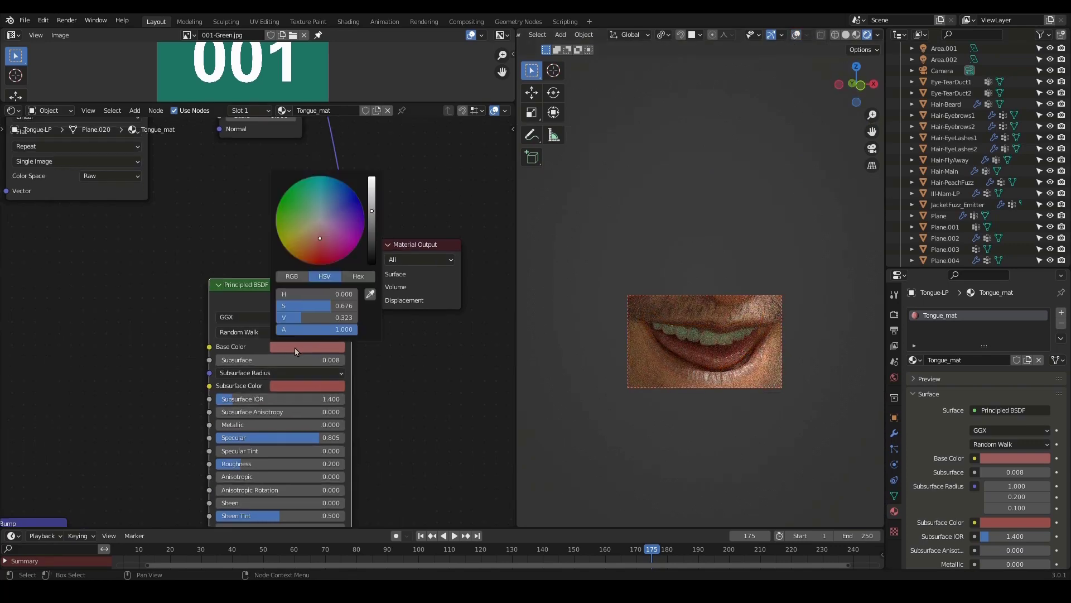
left_click(373, 223)
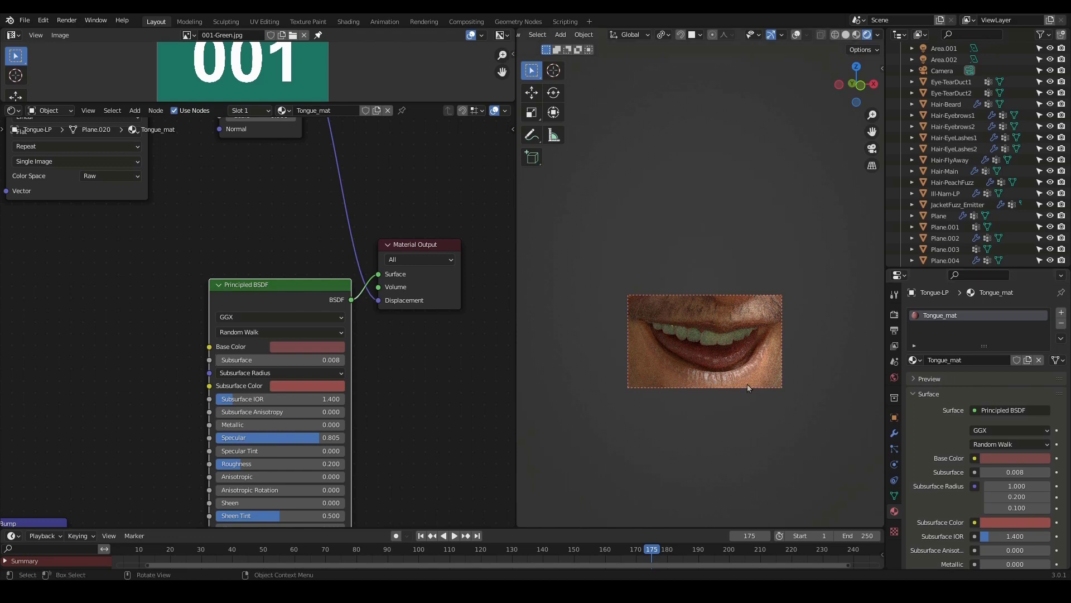
scroll(317, 391, "up", 1)
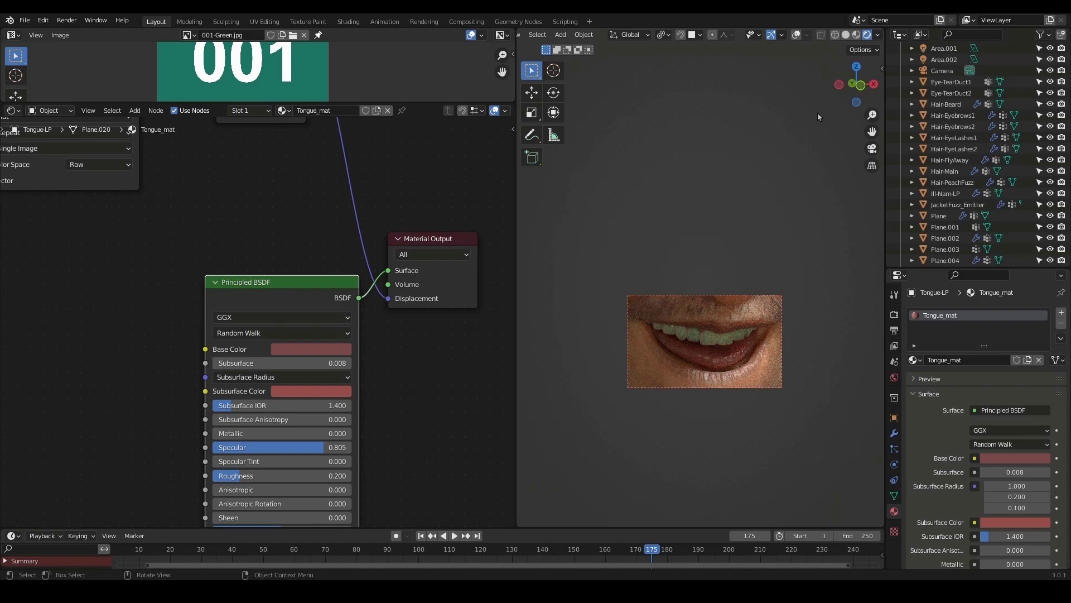
Return to solid shading with overlays shown and narrow the node editor to enlarge the 3D viewport
left_click(845, 35)
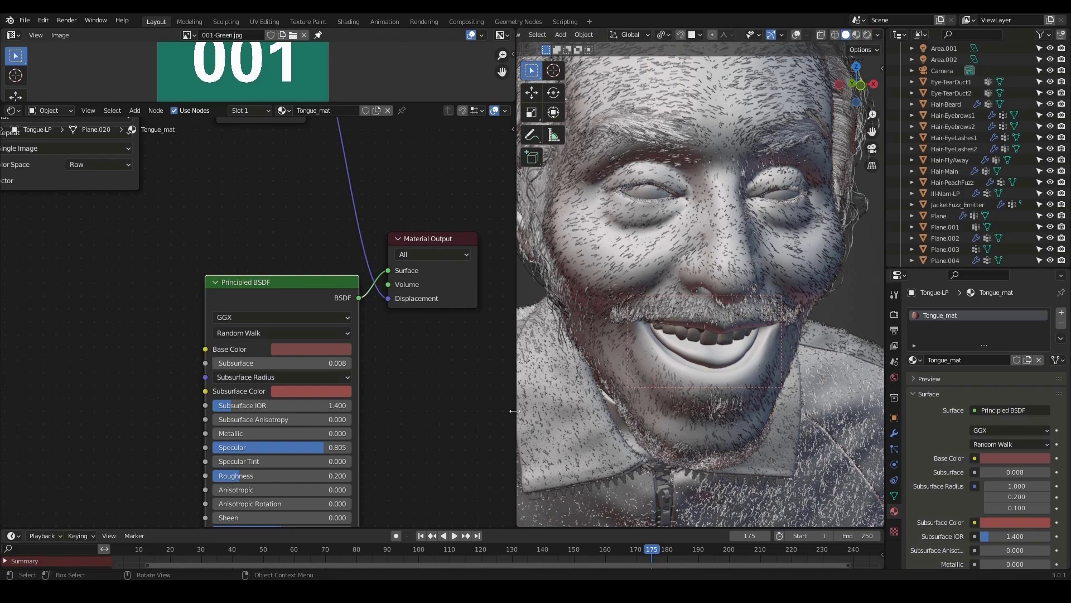
left_click_drag(519, 413, 126, 413)
scroll(798, 332, "down", 5)
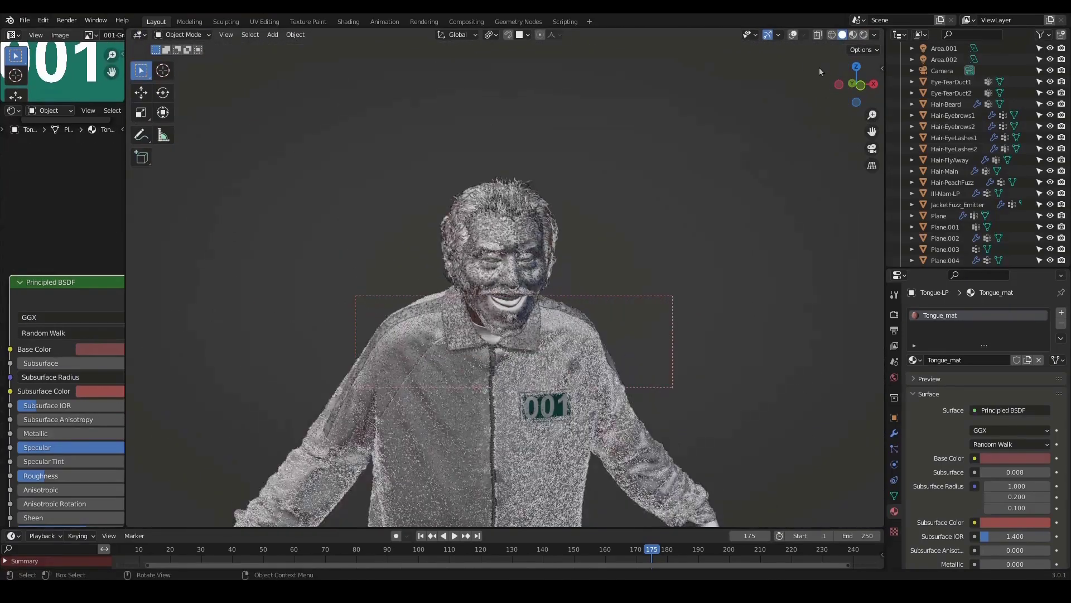
left_click(792, 35)
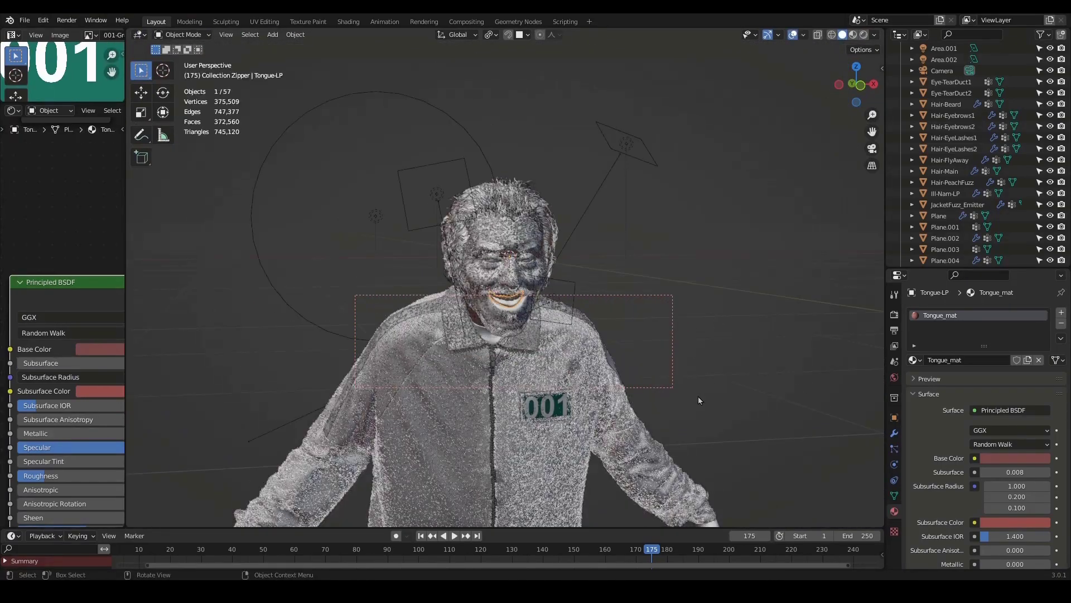
Set the power of the Area.002 light to 200 mW and deselect it
left_click(573, 290)
left_click(1017, 389)
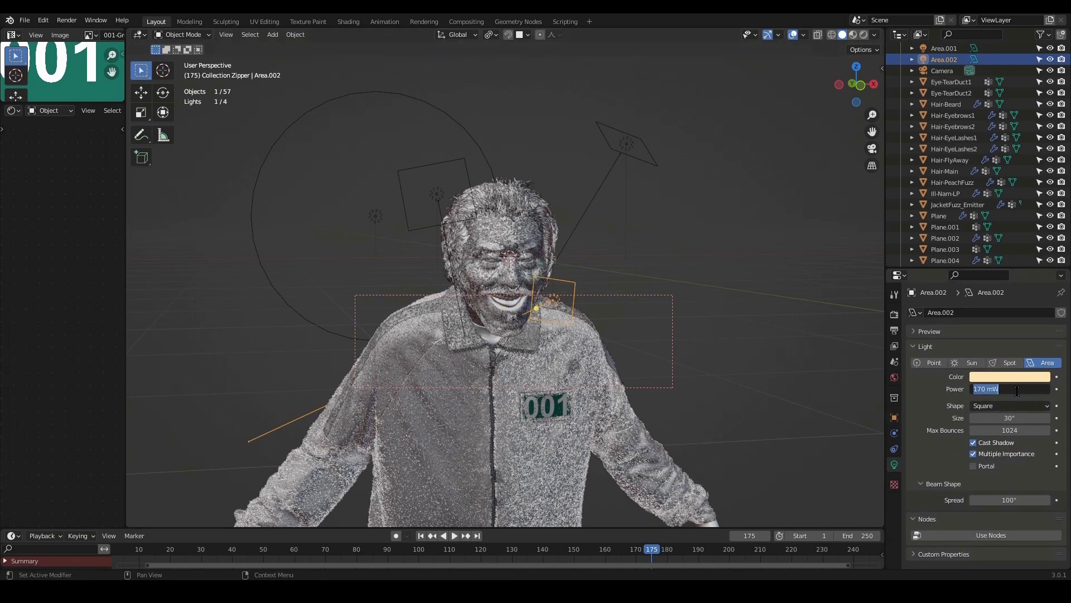
type("200")
key("Return")
middle_click_drag(479, 276, 628, 264)
left_click(658, 234)
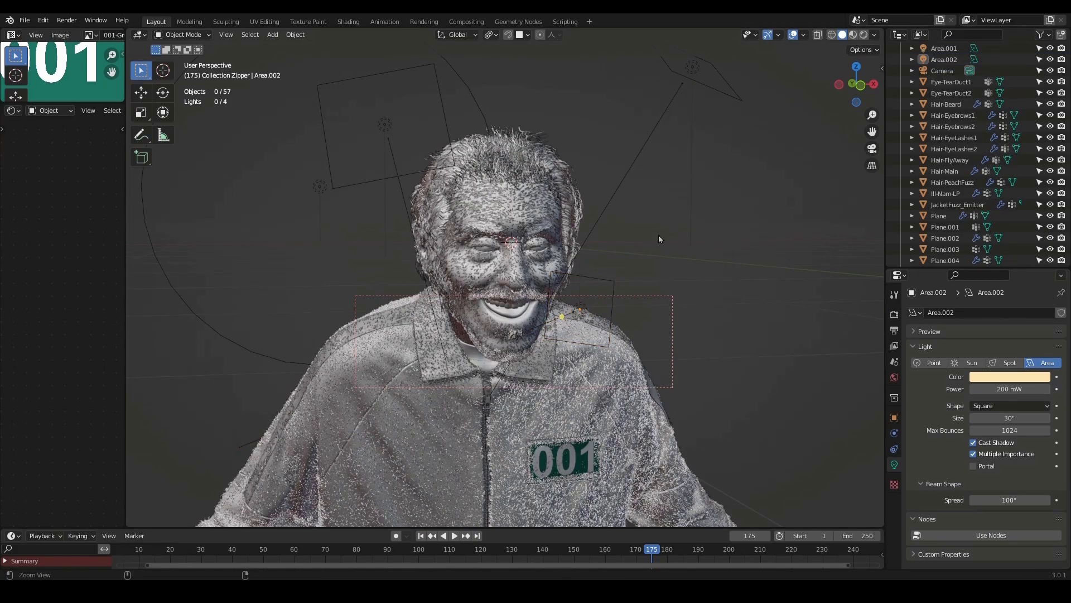
Define a tall render region covering the character's head and collar and switch to rendered shading
scroll(655, 235, "up", 2)
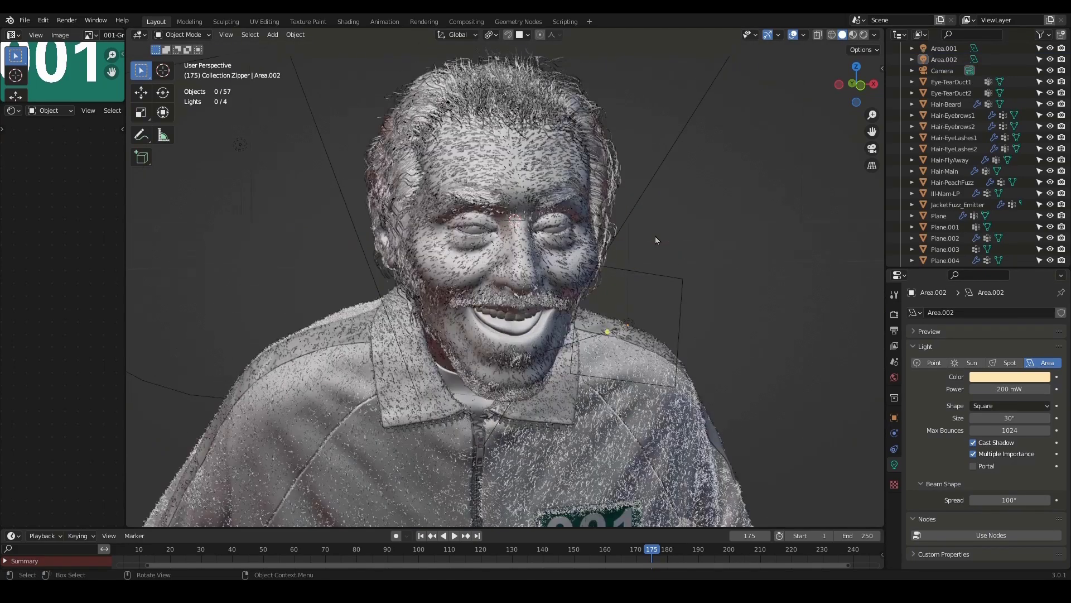
middle_click_drag(656, 238, 701, 318, "shift")
scroll(705, 305, "up", 1)
key("b")
mouse_move(351, 55)
left_mouse_down()
mouse_move(726, 427)
mouse_move(647, 513)
left_mouse_up()
left_click(864, 35)
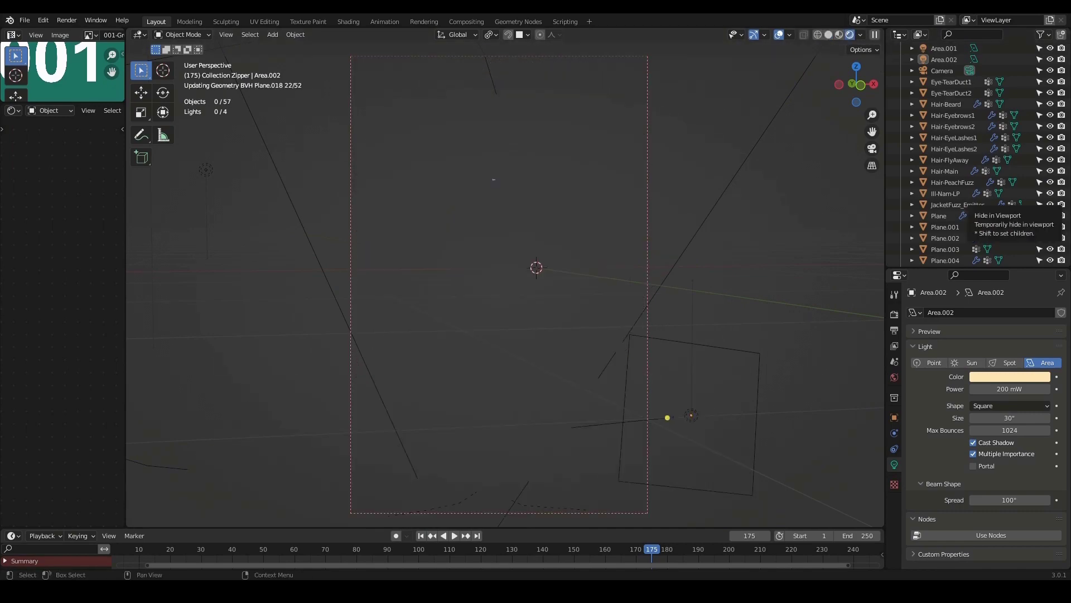